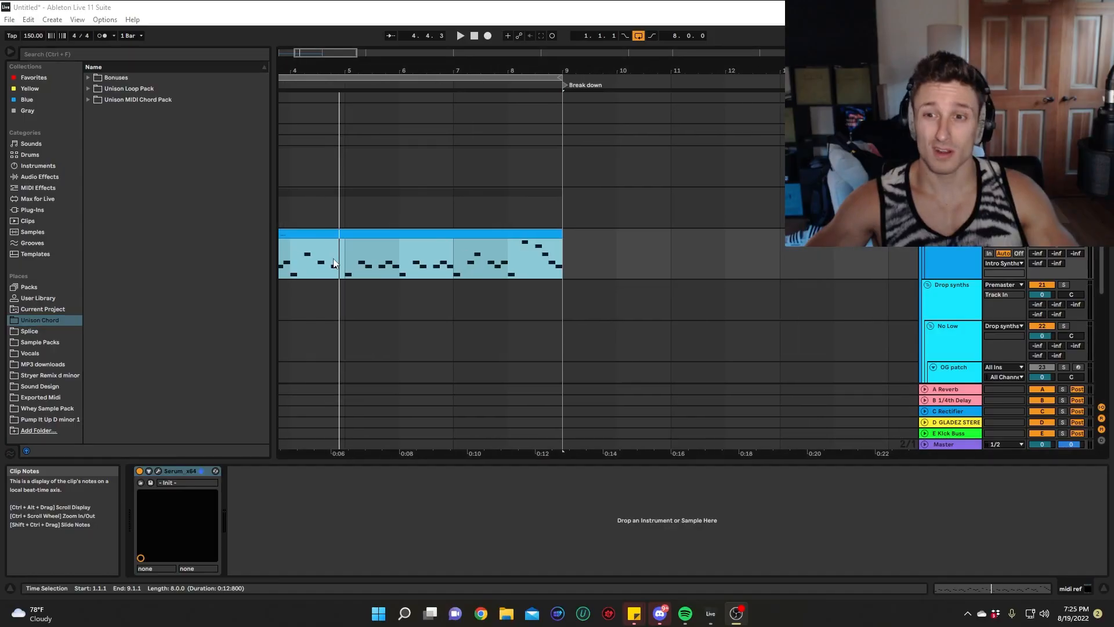
Play the melody clip from bar 1, and play its final phrase again from bar 8.
{"action": "scroll", "coordinate": [347, 267], "scroll_direction": "up", "scroll_amount": 5}
{"action": "scroll", "coordinate": [520, 277], "scroll_direction": "down", "scroll_amount": 10}
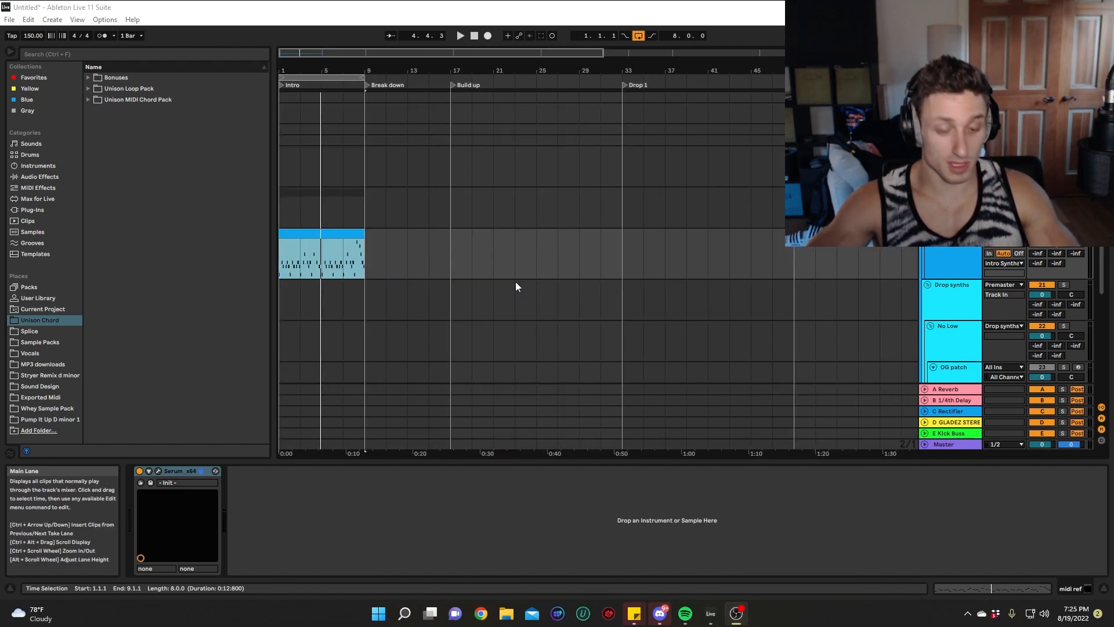
{"action": "scroll", "coordinate": [293, 278], "scroll_direction": "up", "scroll_amount": 5}
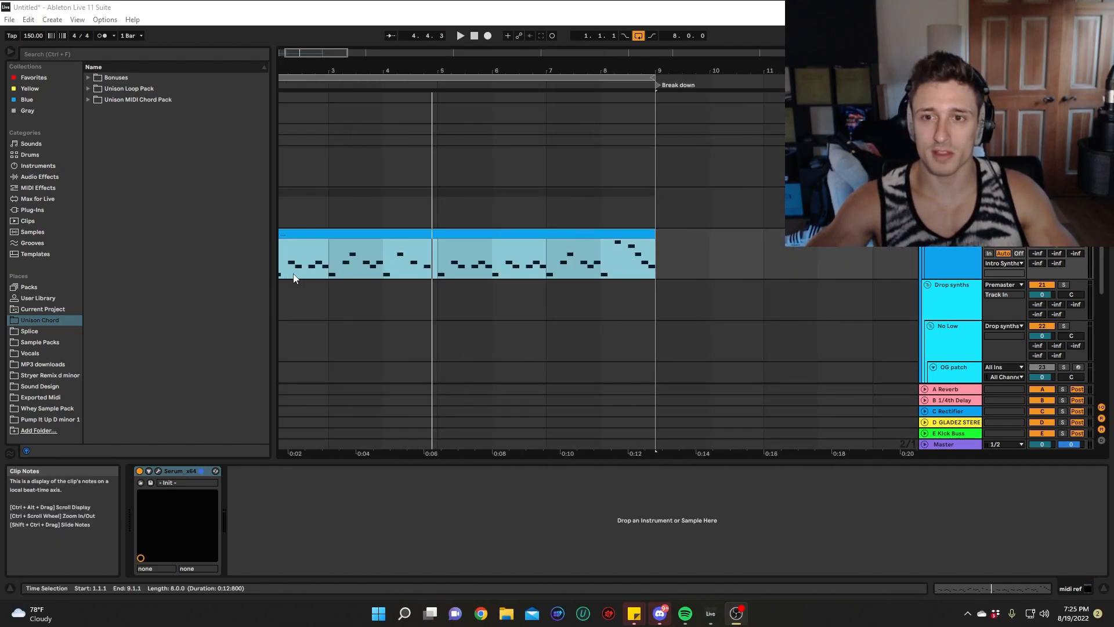
{"action": "scroll", "coordinate": [294, 278], "scroll_direction": "left", "scroll_amount": 2}
{"action": "left_click", "coordinate": [284, 256]}
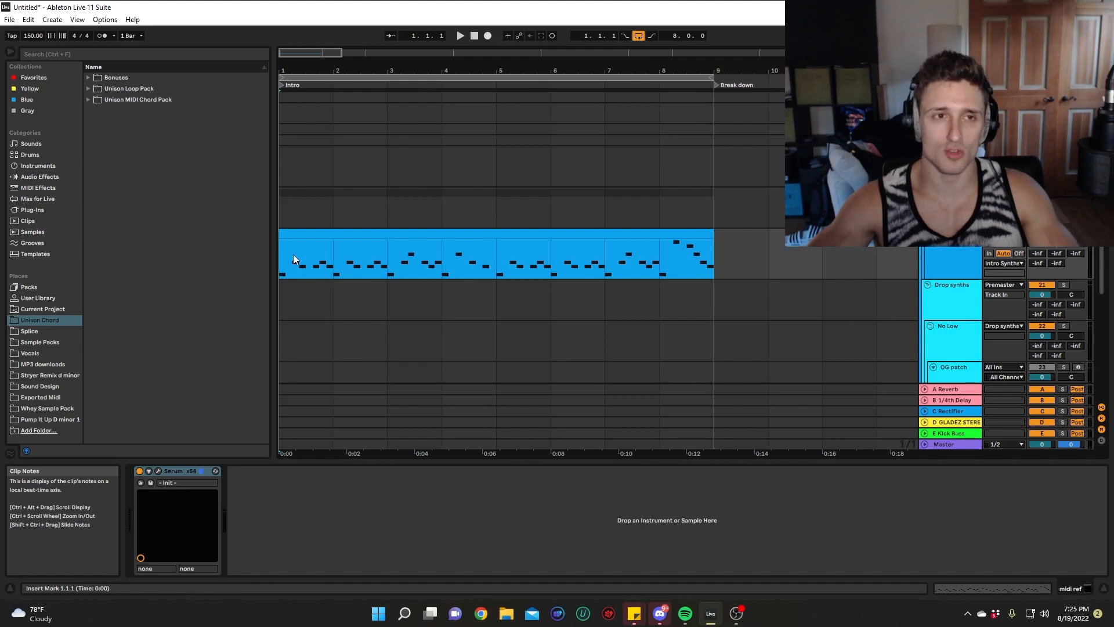
{"action": "key", "text": "space"}
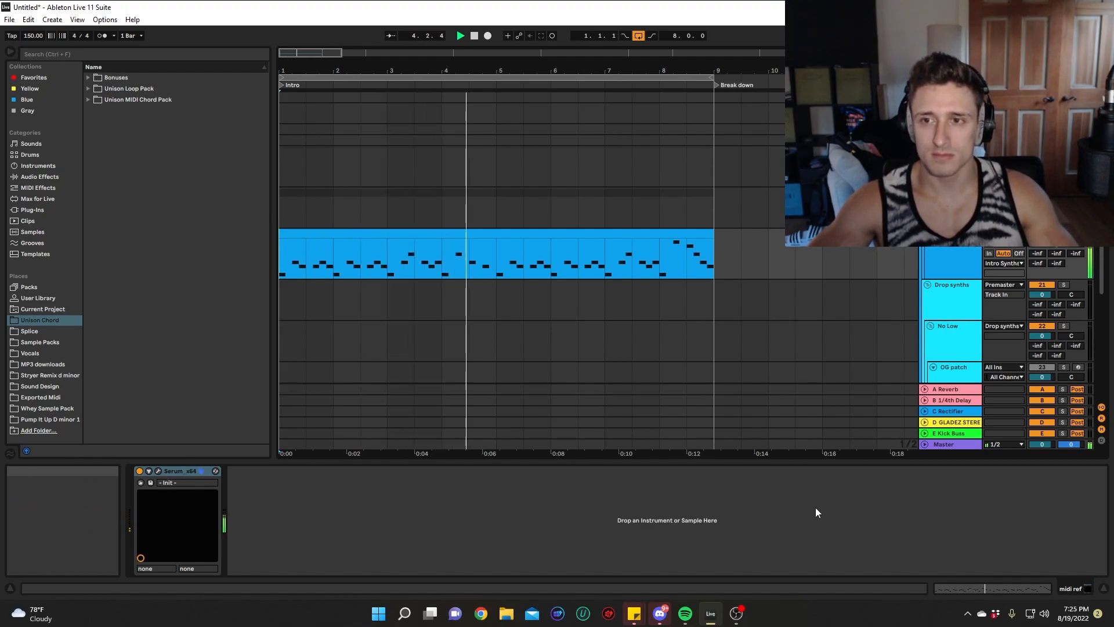
{"action": "key", "text": "space"}
{"action": "left_click", "coordinate": [663, 256]}
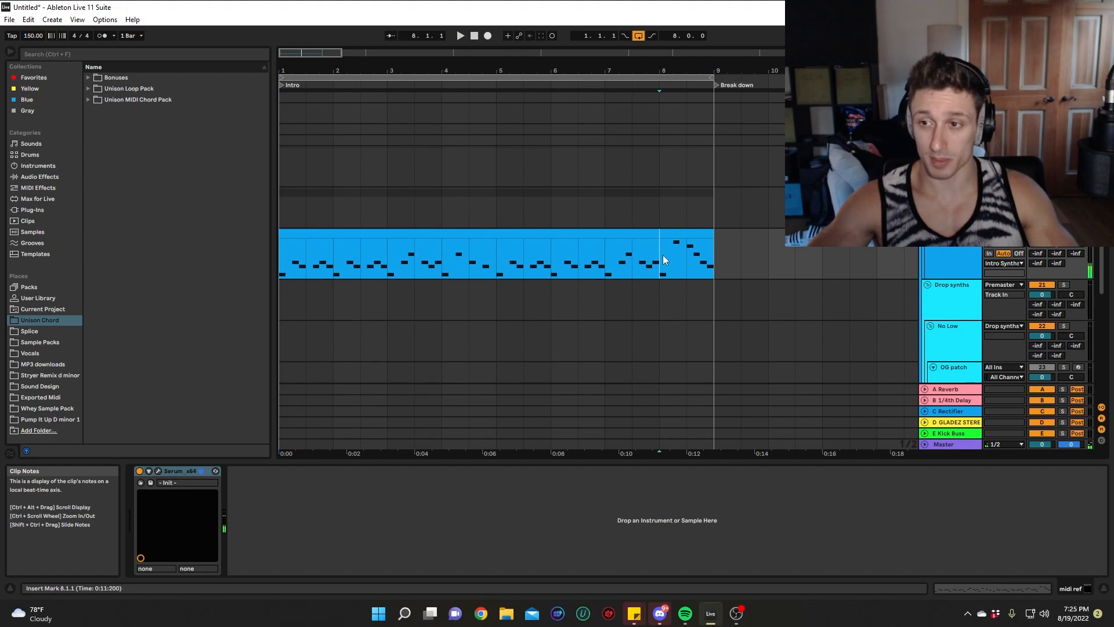
{"action": "key", "text": "space"}
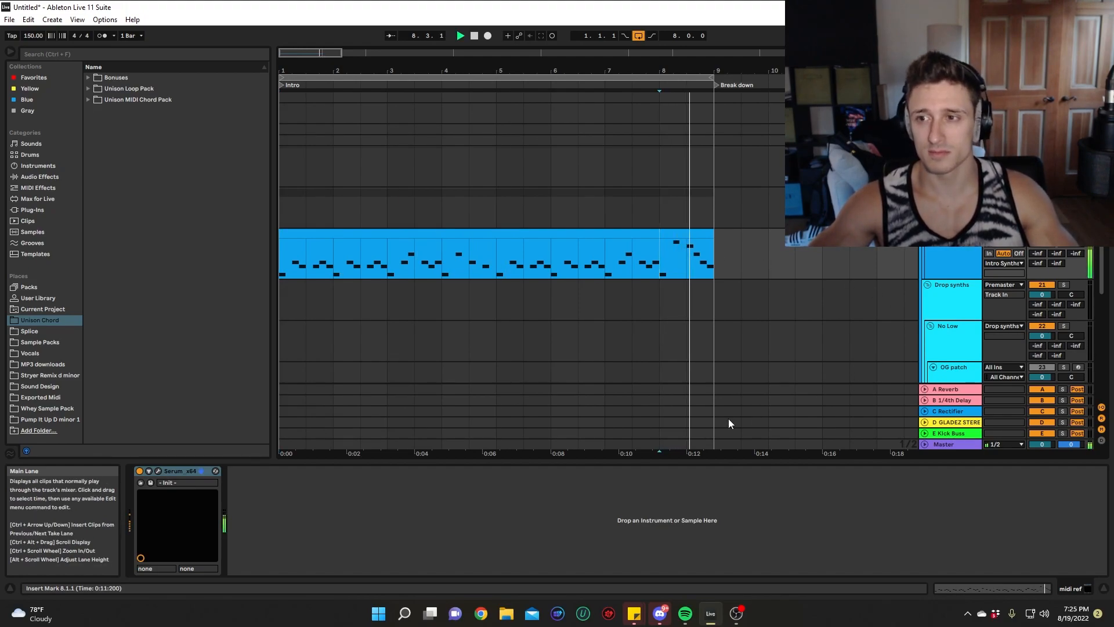
{"action": "key", "text": "space"}
Open the melody clip in an enlarged note editor with Fold turned off.
{"action": "left_click", "coordinate": [450, 232]}
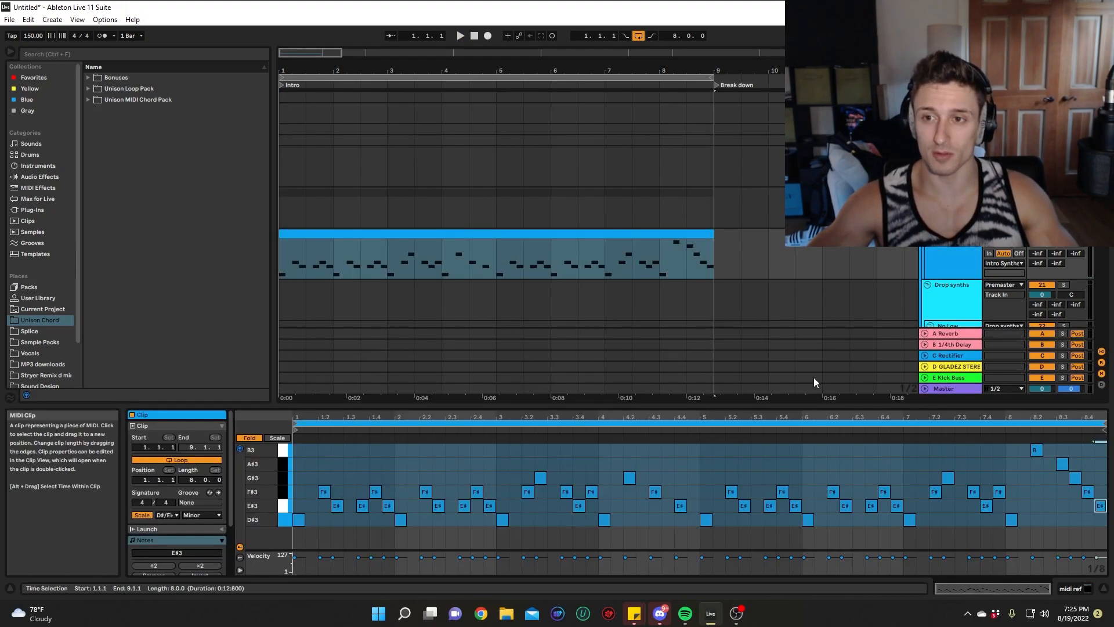
{"action": "left_click", "coordinate": [250, 439]}
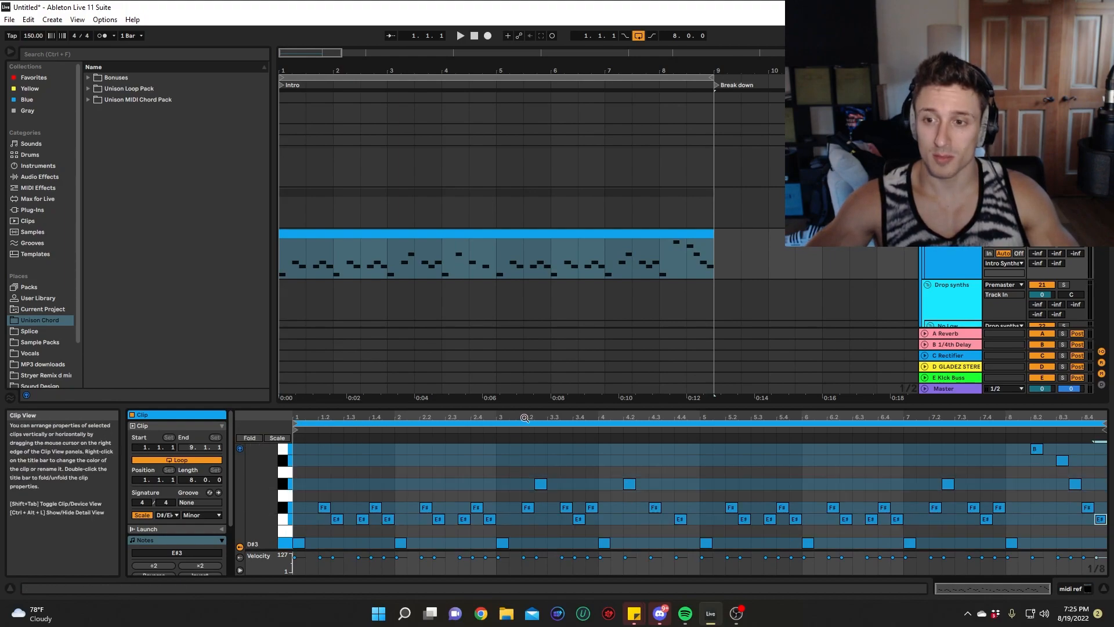
{"action": "left_click_drag", "start_coordinate": [531, 410], "coordinate": [503, 210]}
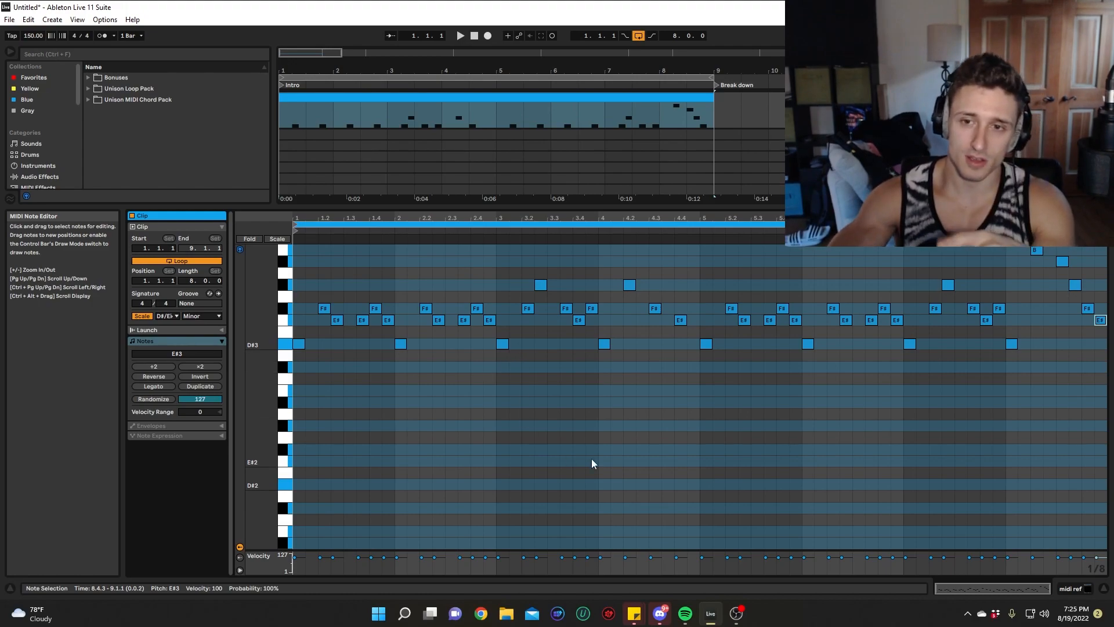
Add a two-bar D#1 bass note at the start of the clip and play it back.
{"action": "scroll", "coordinate": [383, 511], "scroll_direction": "down", "scroll_amount": 3}
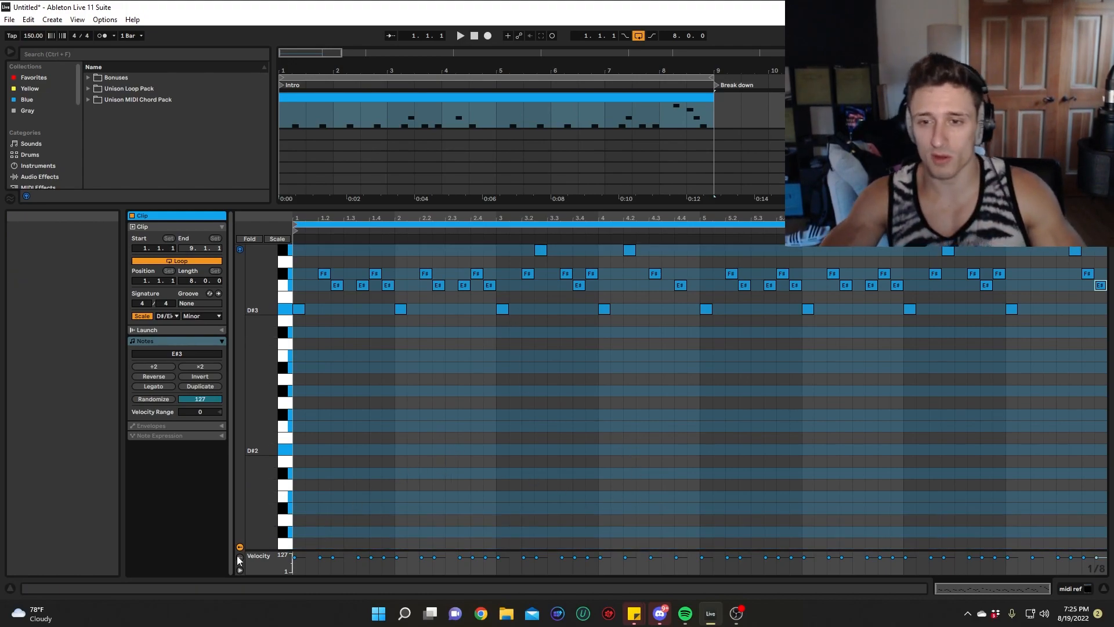
{"action": "scroll", "coordinate": [313, 499], "scroll_direction": "down", "scroll_amount": 2}
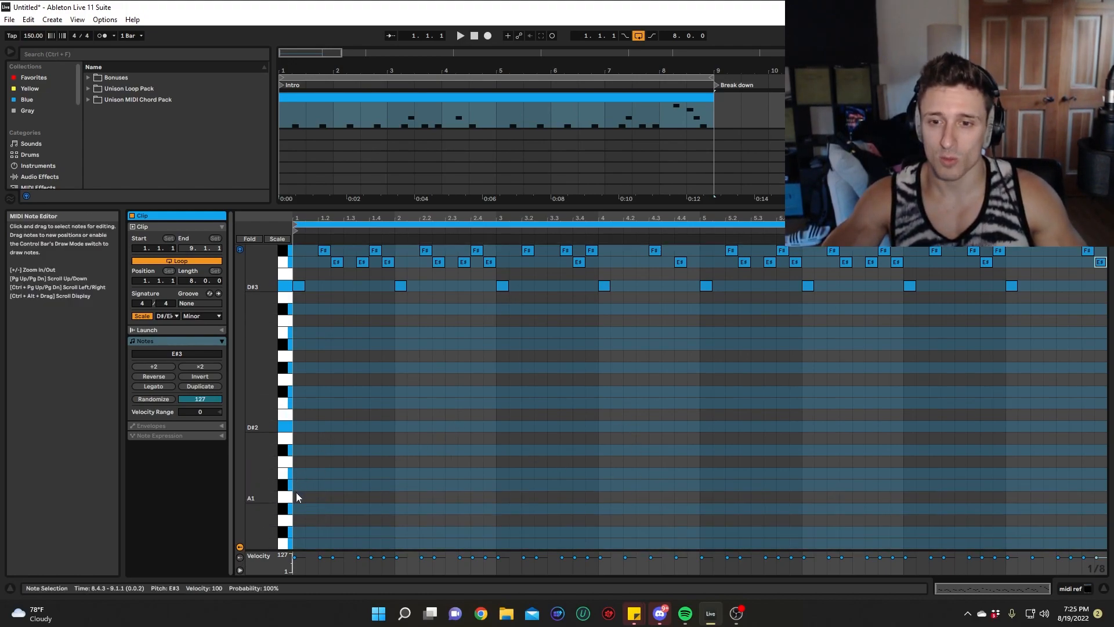
{"action": "scroll", "coordinate": [299, 530], "scroll_direction": "down", "scroll_amount": 2}
{"action": "scroll", "coordinate": [298, 517], "scroll_direction": "down", "scroll_amount": 4}
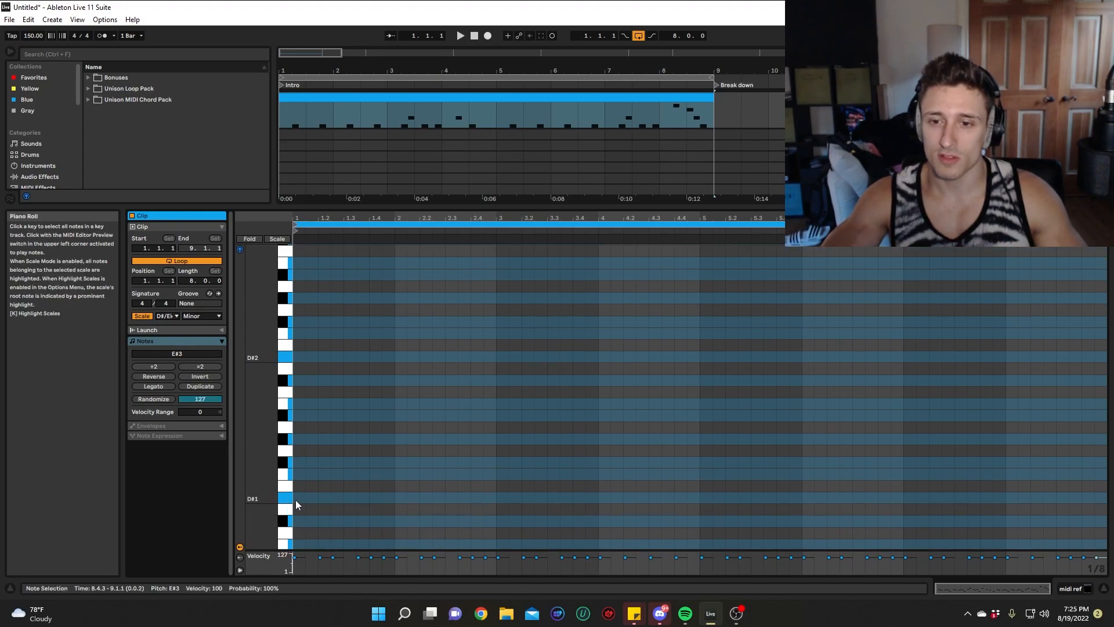
{"action": "double_click", "coordinate": [298, 498]}
{"action": "left_click_drag", "start_coordinate": [302, 498], "coordinate": [491, 505]}
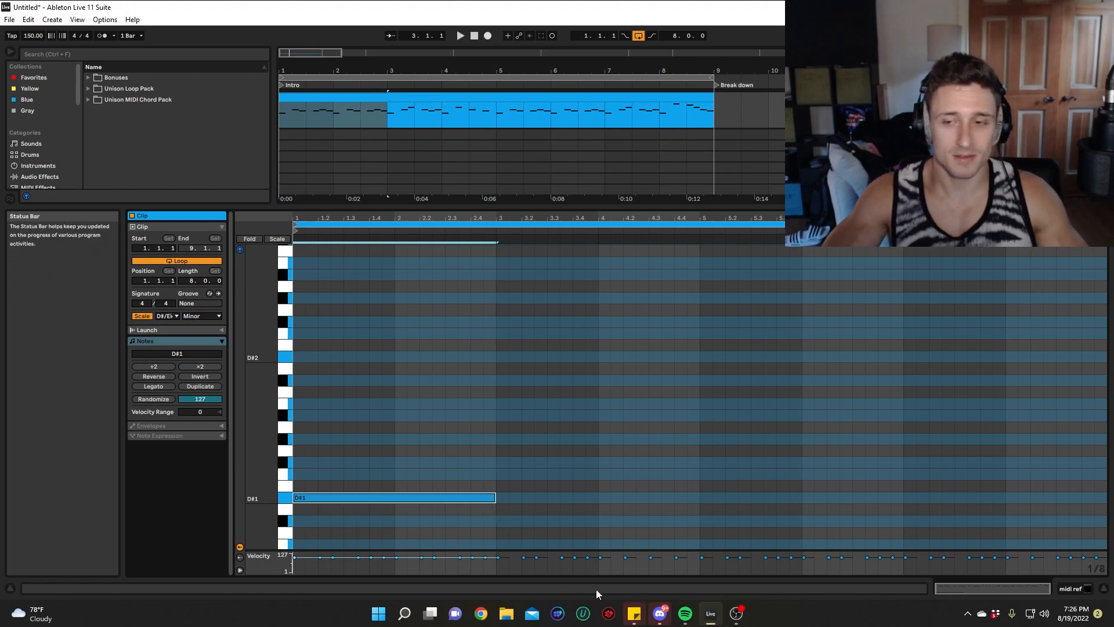
{"action": "key", "text": "space"}
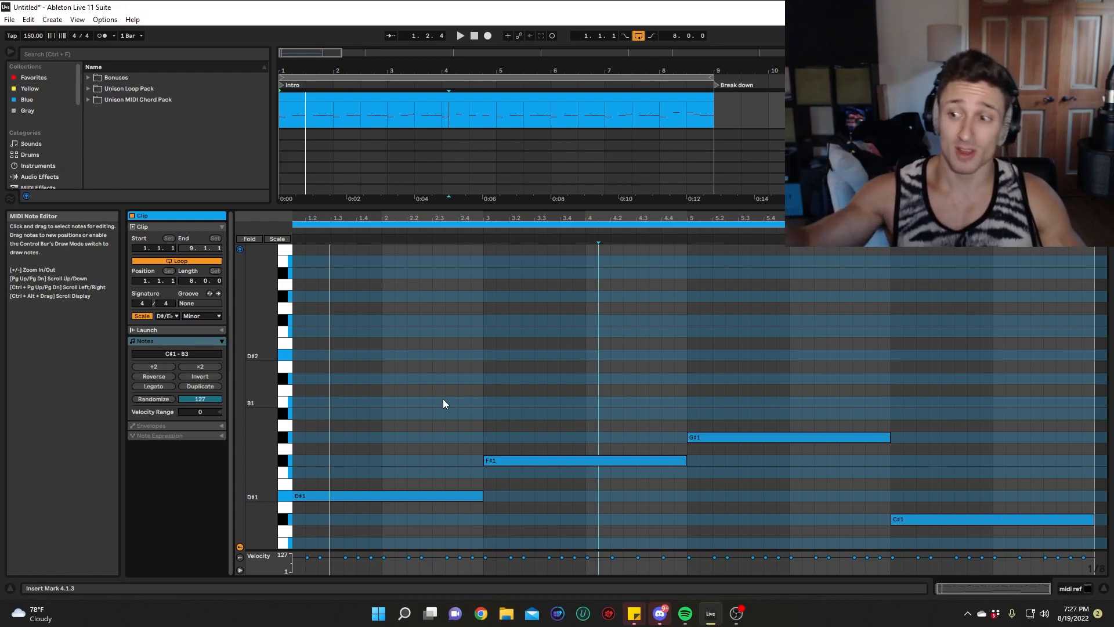
Copy the D#1 bass note in bars 1 and 2 up an octave to D#2.
{"action": "left_click_drag", "start_coordinate": [886, 500], "coordinate": [996, 515]}
{"action": "left_click", "coordinate": [427, 496]}
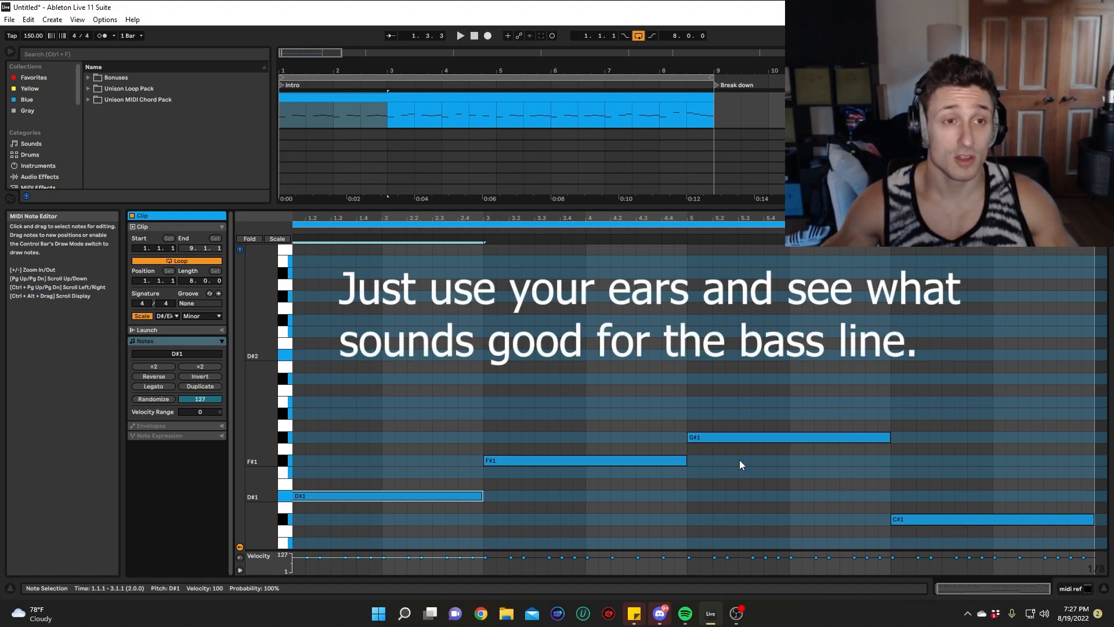
{"action": "left_click", "coordinate": [363, 467]}
{"action": "left_click", "coordinate": [384, 495]}
{"action": "key", "text": "shift+Up"}
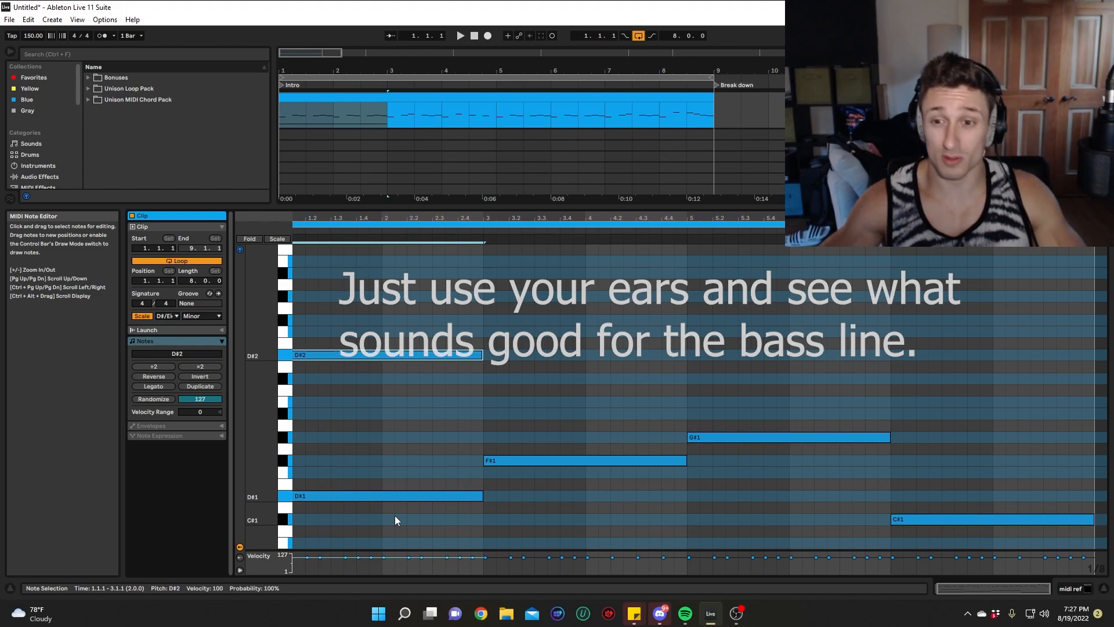
{"action": "scroll", "coordinate": [422, 445], "scroll_direction": "up", "scroll_amount": 3}
{"action": "left_click_drag", "start_coordinate": [385, 379], "coordinate": [426, 439]}
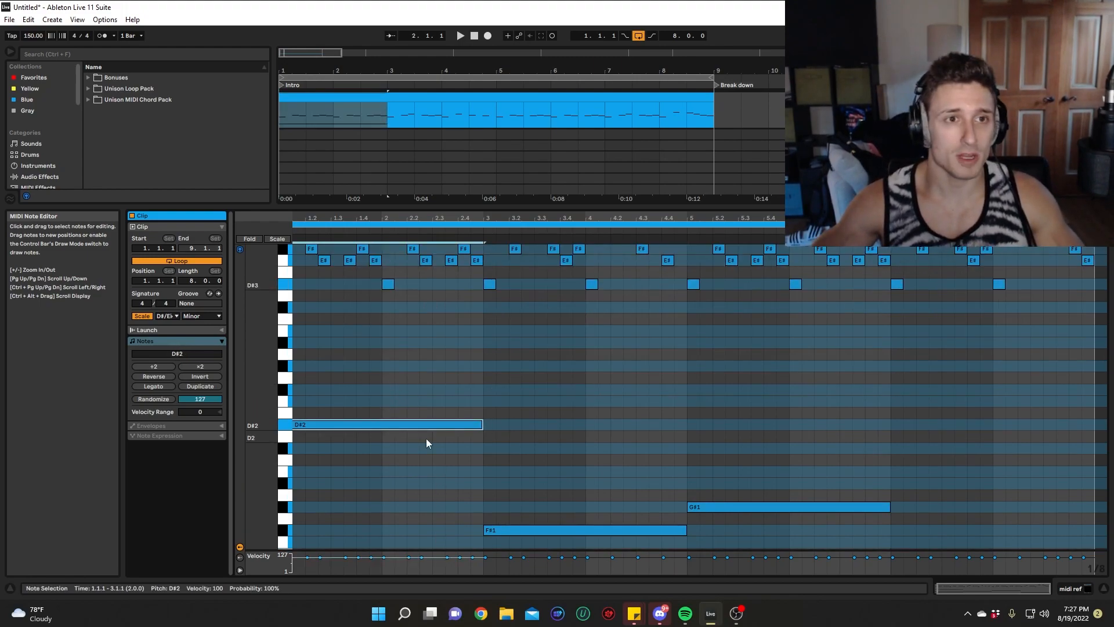
Duplicate the D#2 note in place, raise the copy seven semitones to A#2 and play the chord.
{"action": "key", "text": "ctrl+c"}
{"action": "key", "text": "ctrl+v"}
{"action": "key", "text": "Up"}
{"action": "key", "text": "Up"}
{"action": "key", "text": "Up"}
{"action": "key", "text": "Up"}
{"action": "key", "text": "Up"}
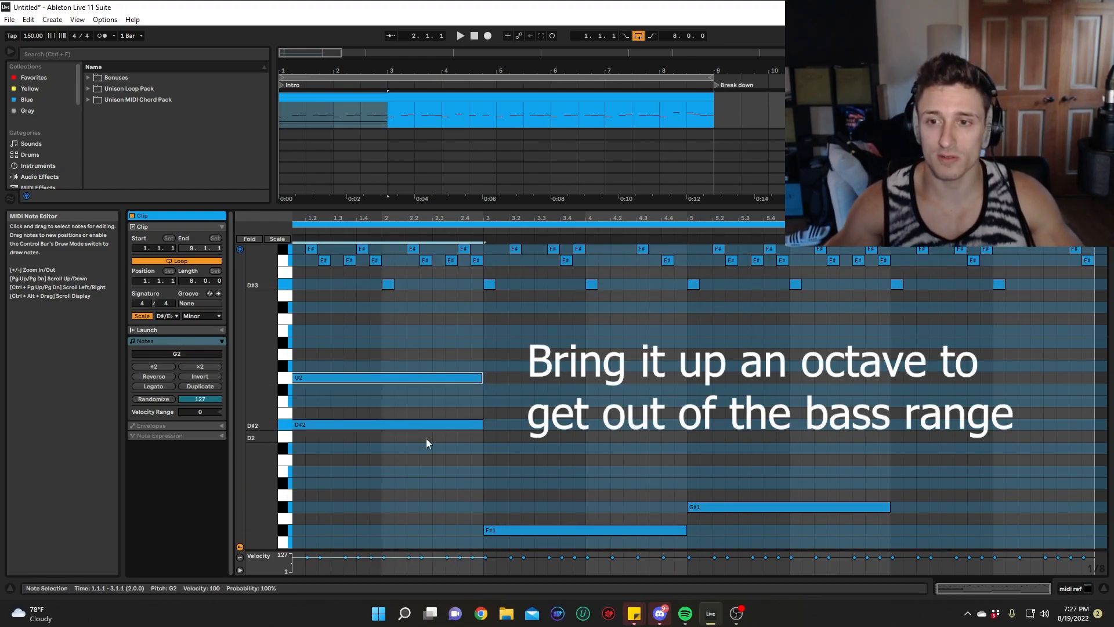
{"action": "key", "text": "Up"}
{"action": "key", "text": "Up"}
{"action": "key", "text": "space"}
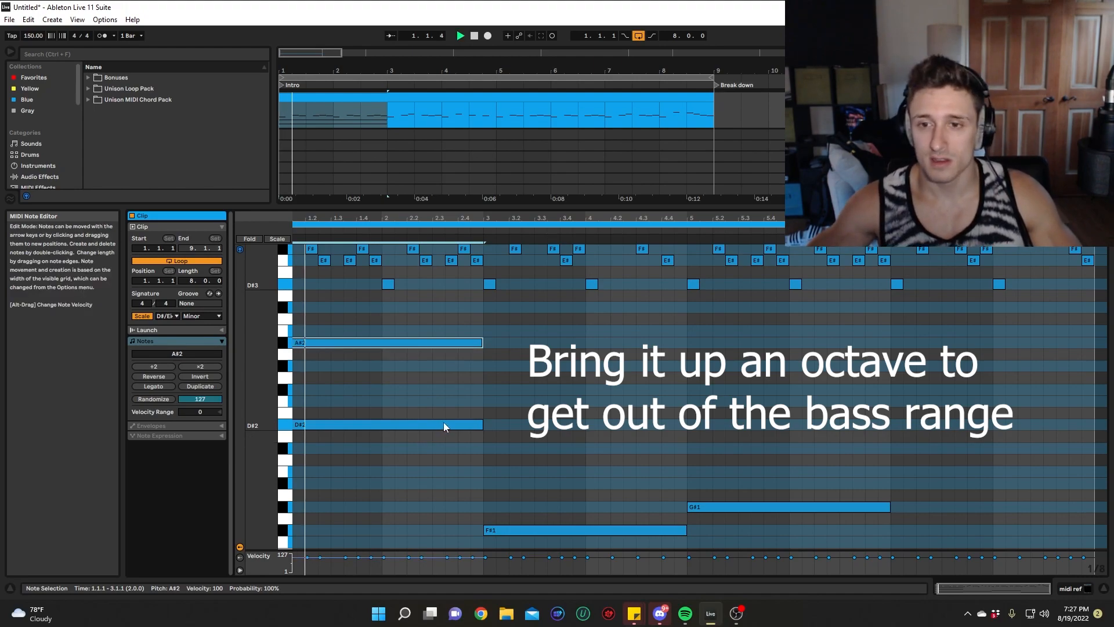
Copy the F#1 bass note at bar 3 up an octave to F#2.
{"action": "scroll", "coordinate": [505, 458], "scroll_direction": "down", "scroll_amount": 2}
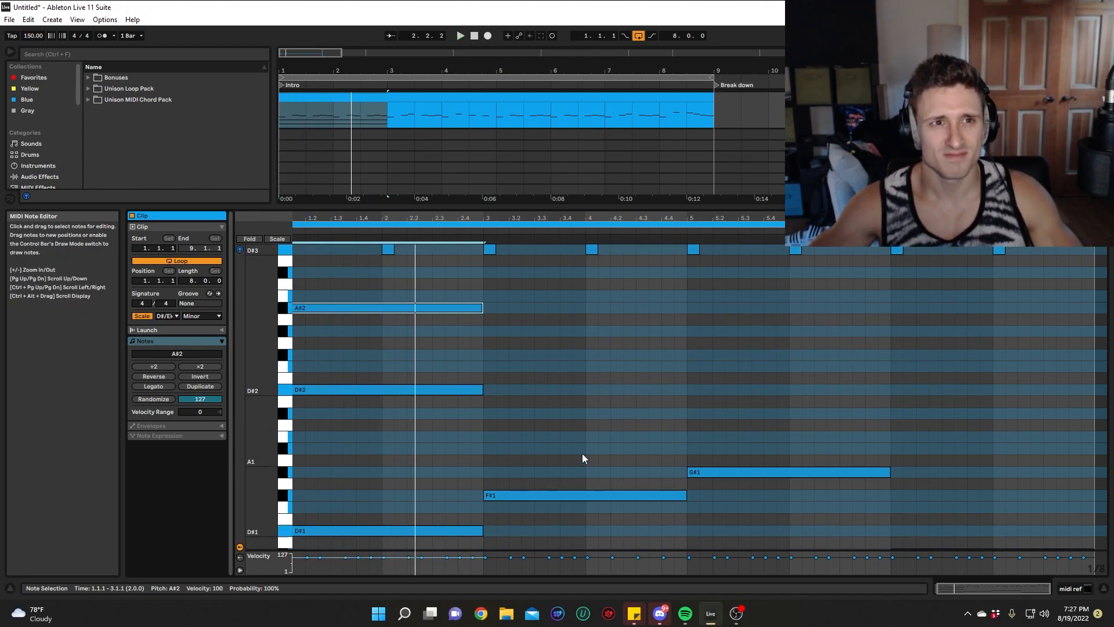
{"action": "left_click", "coordinate": [580, 498]}
{"action": "key", "text": "ctrl+c"}
{"action": "key", "text": "ctrl+v"}
{"action": "key", "text": "shift+Up"}
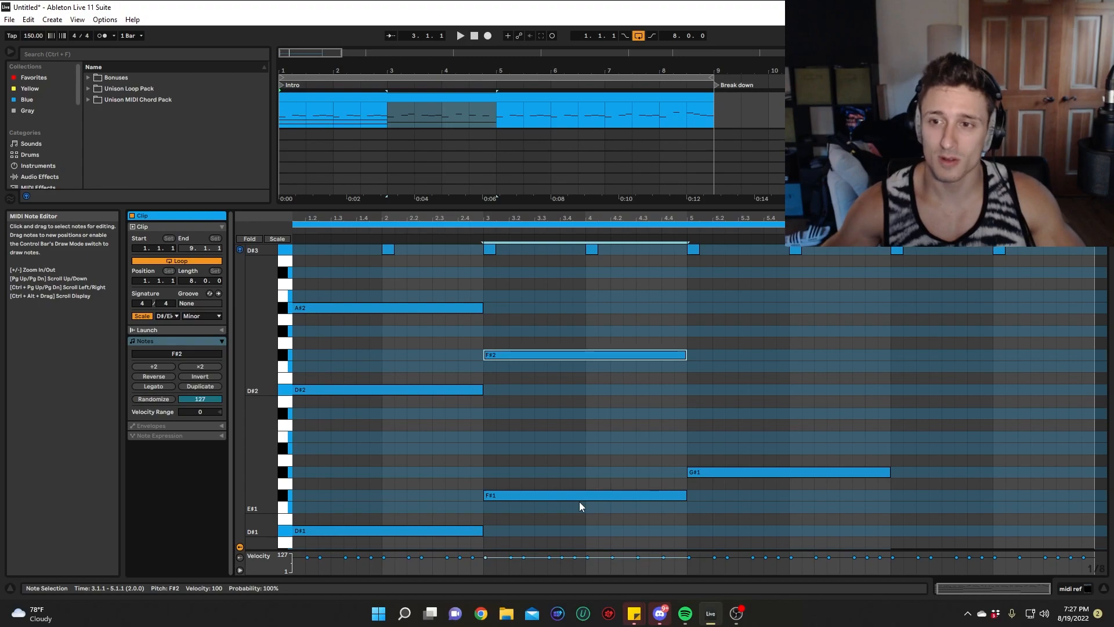
Duplicate the F#2 note in place and raise the copy seven semitones to C#3.
{"action": "key", "text": "ctrl+c"}
{"action": "key", "text": "ctrl+v"}
{"action": "key", "text": "Up"}
{"action": "key", "text": "Up"}
{"action": "key", "text": "Up"}
{"action": "key", "text": "Up"}
{"action": "key", "text": "Up"}
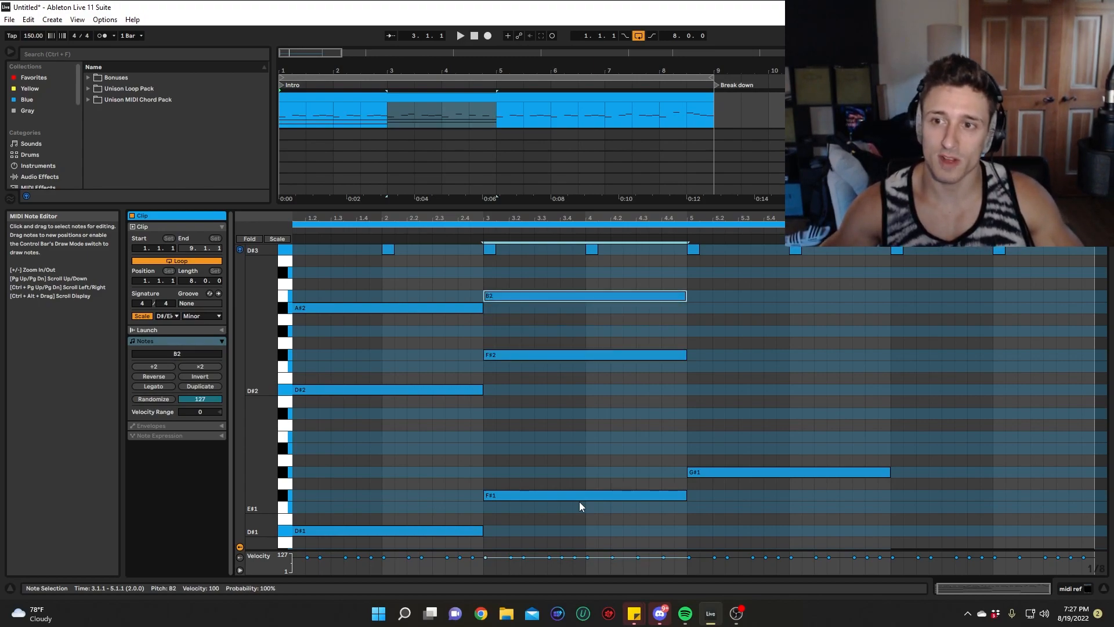
{"action": "key", "text": "Up"}
{"action": "key", "text": "Up"}
Copy the G#1 bass note at bar 5 up an octave to G#2.
{"action": "left_click", "coordinate": [796, 472]}
{"action": "key", "text": "ctrl+c"}
{"action": "key", "text": "ctrl+v"}
{"action": "key", "text": "shift+Up"}
Duplicate the G#2 note, raise the copy seven semitones and drop it an octave to D#2.
{"action": "key", "text": "ctrl+c"}
{"action": "key", "text": "ctrl+v"}
{"action": "key", "text": "Up"}
{"action": "key", "text": "Up"}
{"action": "key", "text": "Up"}
{"action": "key", "text": "Up"}
{"action": "key", "text": "Up"}
{"action": "key", "text": "Up"}
{"action": "key", "text": "Up"}
{"action": "key", "text": "shift+Down"}
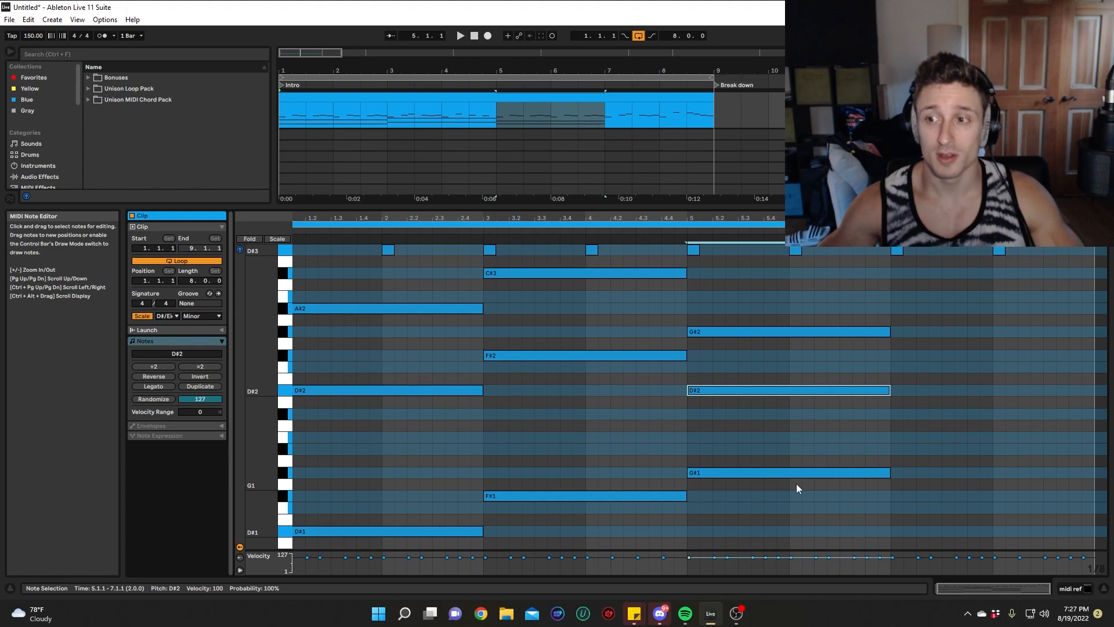
Lower the C#3 note of the second chord by an octave to C#2 and play back the progression.
{"action": "left_click", "coordinate": [553, 272]}
{"action": "key", "text": "shift+Down"}
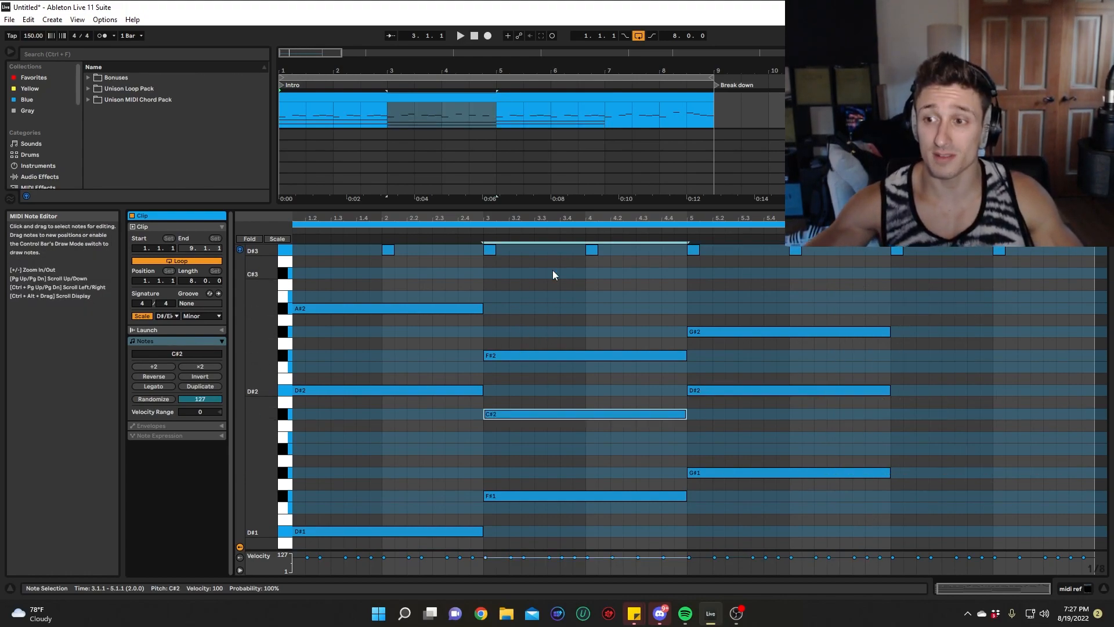
{"action": "key", "text": "space"}
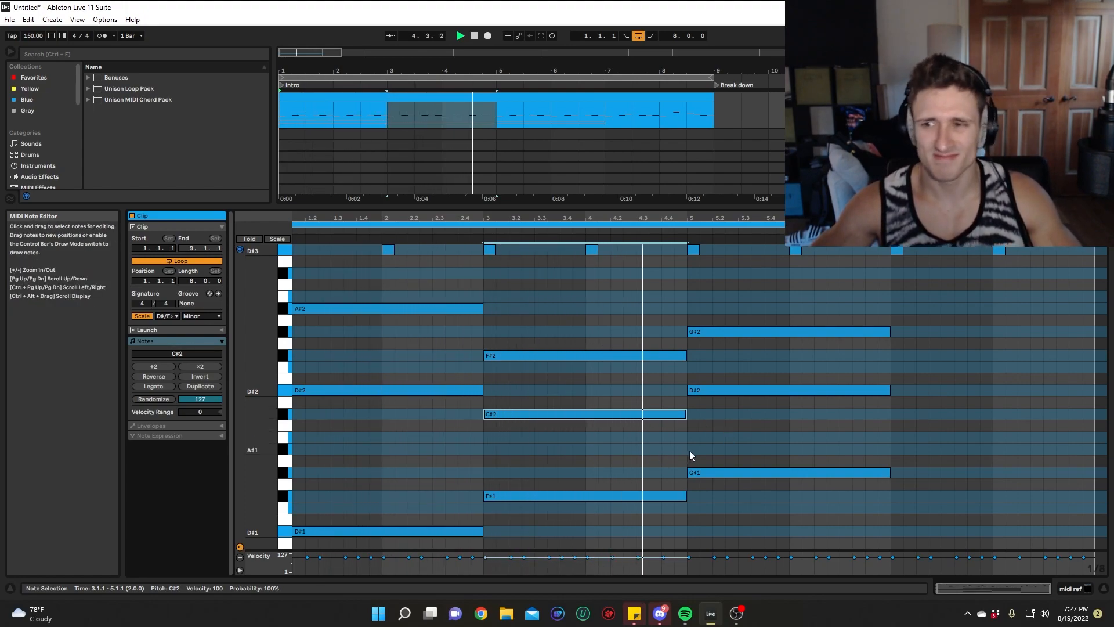
{"action": "scroll", "coordinate": [842, 430], "scroll_direction": "down", "scroll_amount": 1}
{"action": "scroll", "coordinate": [870, 427], "scroll_direction": "down", "scroll_amount": 3}
{"action": "key", "text": "space"}
Copy the C#1 bass note at bar 7 up an octave to C#2.
{"action": "left_click_drag", "start_coordinate": [930, 405], "coordinate": [964, 450]}
{"action": "key", "text": "ctrl+c"}
{"action": "key", "text": "ctrl+v"}
{"action": "key", "text": "shift+Up"}
Duplicate the last chord's C#2 note and raise the copy seven semitones to G#2.
{"action": "key", "text": "ctrl+c"}
{"action": "key", "text": "ctrl+v"}
{"action": "key", "text": "Up"}
{"action": "key", "text": "Up"}
{"action": "key", "text": "Up"}
{"action": "key", "text": "Up"}
{"action": "key", "text": "Up"}
{"action": "key", "text": "Up"}
{"action": "key", "text": "Up"}
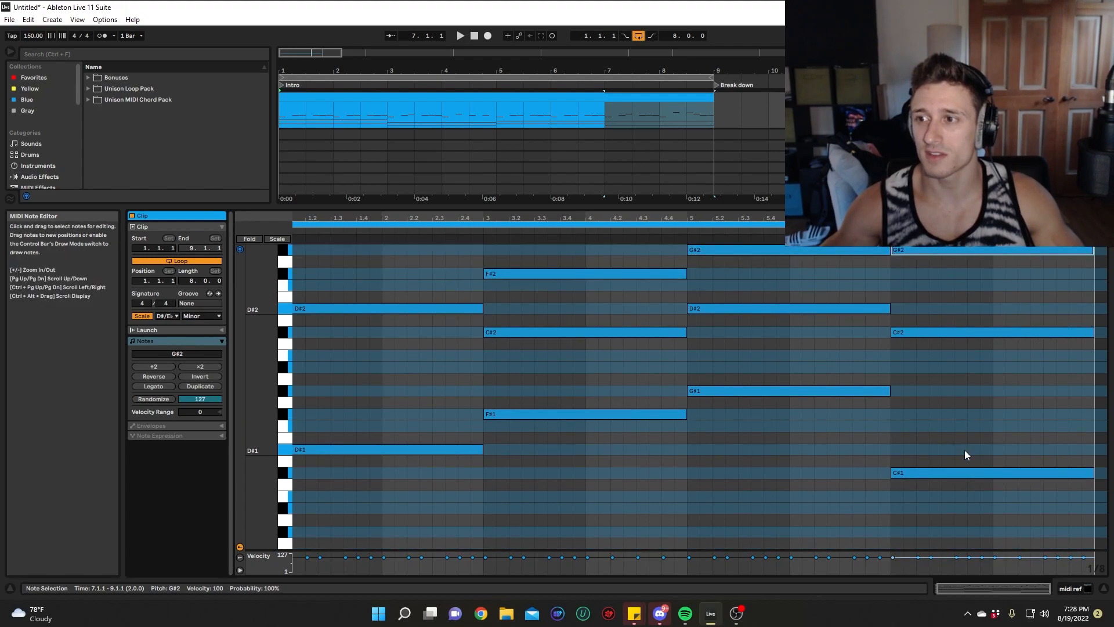
{"action": "key", "text": "shift+Down"}
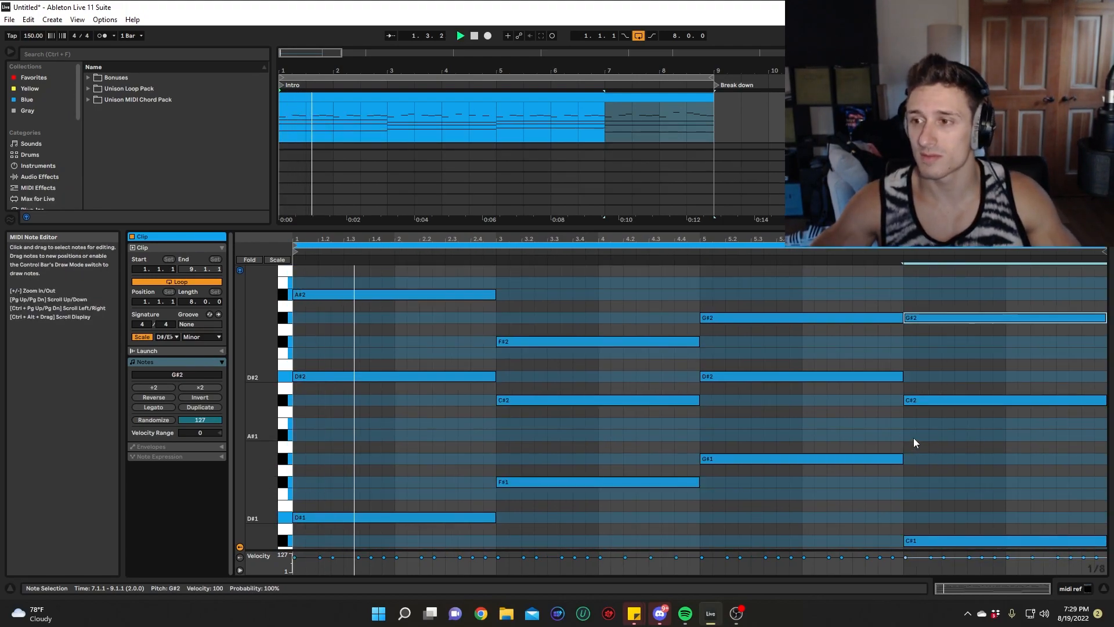
Add an eighth-note D#4 at the start of the clip, above the existing melody.
{"action": "scroll", "coordinate": [913, 437], "scroll_direction": "down", "scroll_amount": 4}
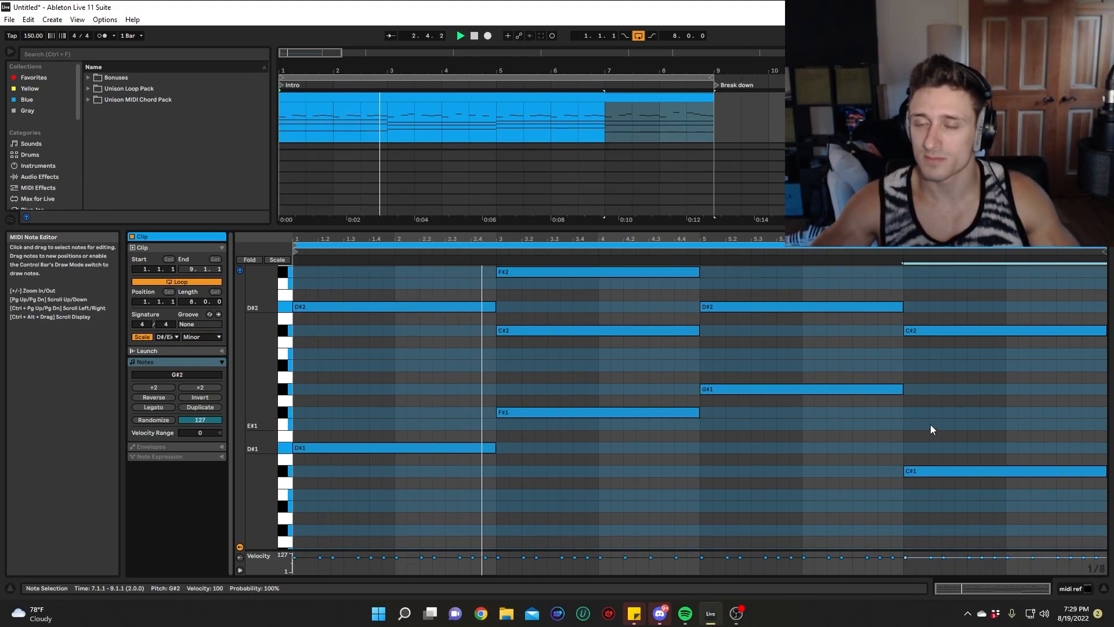
{"action": "scroll", "coordinate": [927, 426], "scroll_direction": "up", "scroll_amount": 2}
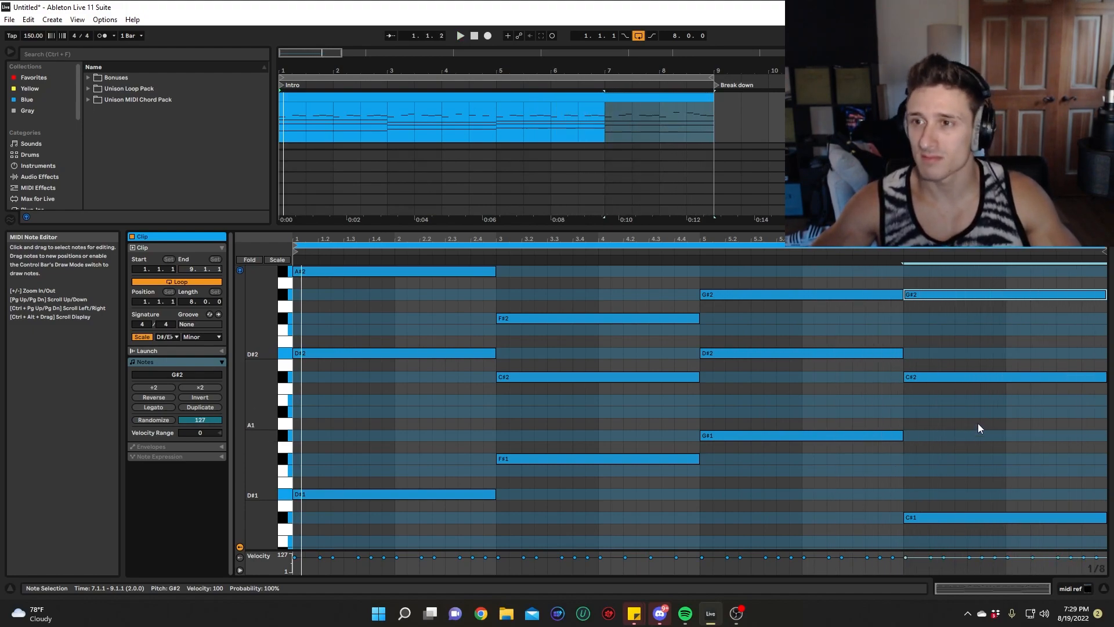
{"action": "scroll", "coordinate": [631, 426], "scroll_direction": "up", "scroll_amount": 2}
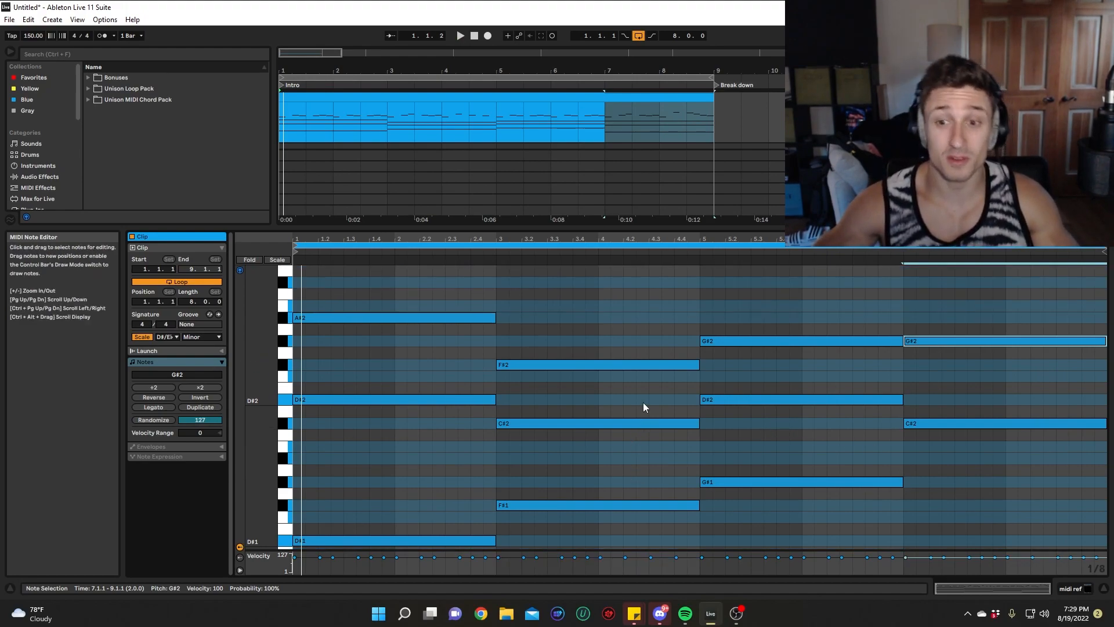
{"action": "scroll", "coordinate": [643, 402], "scroll_direction": "up", "scroll_amount": 10}
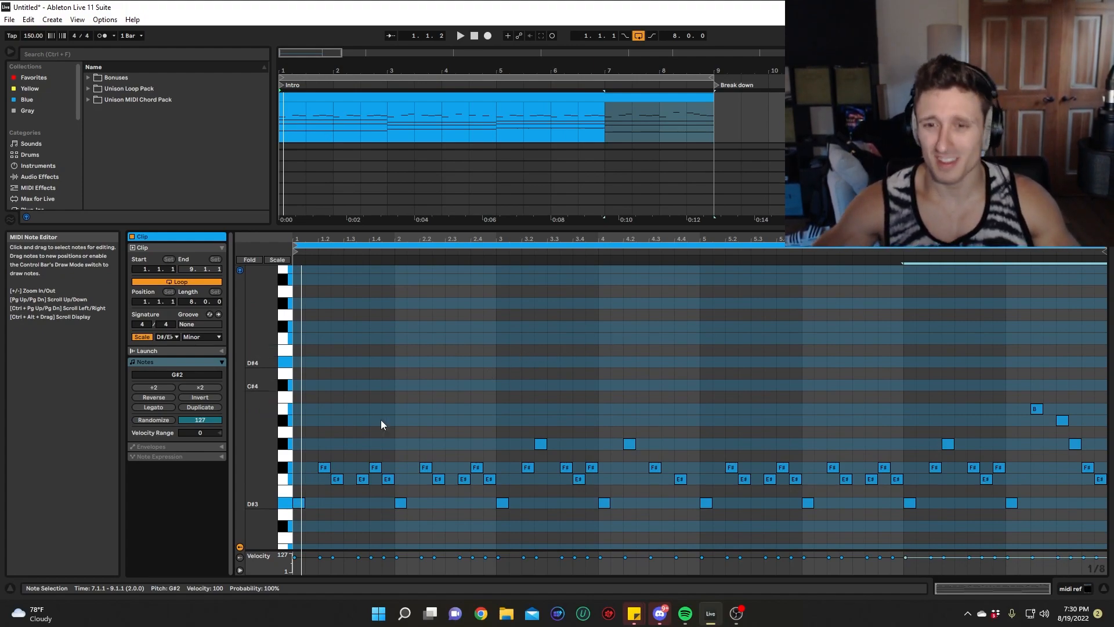
{"action": "double_click", "coordinate": [299, 362]}
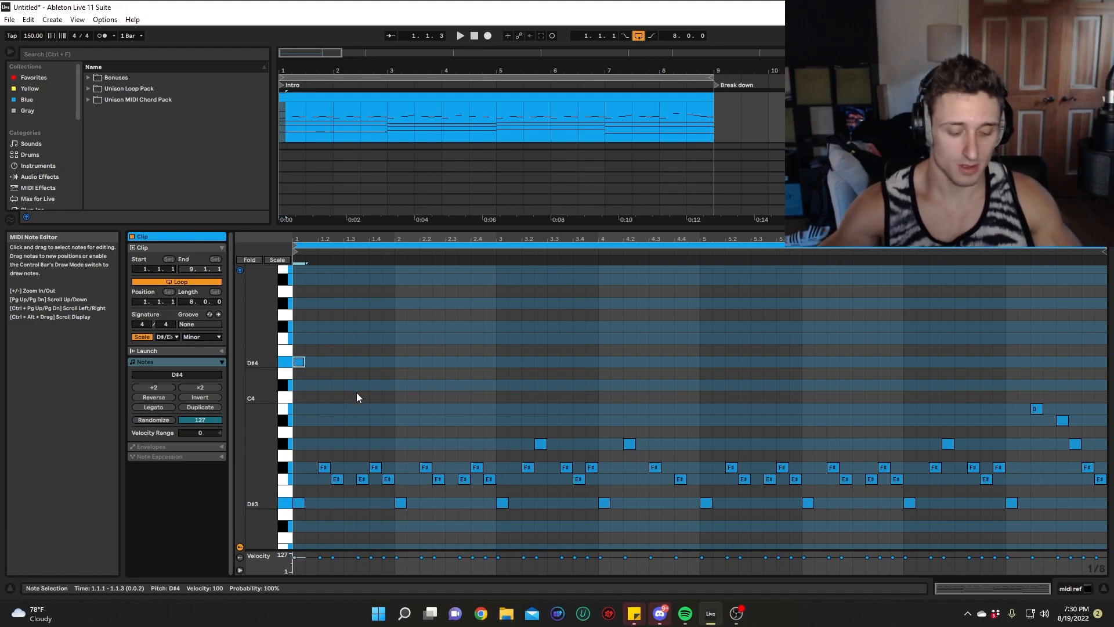
Extend the D#4 note into a rising eighth-note run with E#4, F#4 and G#4, and play it.
{"action": "key", "text": "ctrl+c"}
{"action": "key", "text": "ctrl+v"}
{"action": "key", "text": "Up"}
{"action": "key", "text": "Up"}
{"action": "key", "text": "Right"}
{"action": "key", "text": "ctrl+d"}
{"action": "key", "text": "Up"}
{"action": "key", "text": "ctrl+d"}
{"action": "key", "text": "Up"}
{"action": "key", "text": "Up"}
{"action": "key", "text": "space"}
{"action": "key", "text": "space"}
{"action": "key", "text": "ctrl+d"}
{"action": "key", "text": "ctrl+d"}
{"action": "left_click", "coordinate": [387, 304]}
{"action": "key", "text": "ctrl+z"}
Duplicate the four-note run to the start of bar 2, keeping the pitches D#4, E#4, F#4 and G#4.
{"action": "left_click_drag", "start_coordinate": [298, 303], "coordinate": [372, 372]}
{"action": "key", "text": "ctrl+d"}
{"action": "key", "text": "Right"}
{"action": "key", "text": "Right"}
{"action": "key", "text": "Down"}
{"action": "key", "text": "Down"}
{"action": "key", "text": "space"}
{"action": "key", "text": "Up"}
{"action": "key", "text": "Up"}
Duplicate the bar 2 run to the start of bar 3 and transpose the copy up three semitones.
{"action": "left_click_drag", "start_coordinate": [398, 301], "coordinate": [474, 369]}
{"action": "key", "text": "ctrl+d"}
{"action": "key", "text": "Right"}
{"action": "key", "text": "Right"}
{"action": "key", "text": "Up"}
{"action": "key", "text": "Up"}
{"action": "key", "text": "Up"}
Adjust the individual notes of the bar 3 run to E#4, F#4, G#4 and A#4.
{"action": "left_click", "coordinate": [528, 293]}
{"action": "key", "text": "Up"}
{"action": "left_click", "coordinate": [500, 300]}
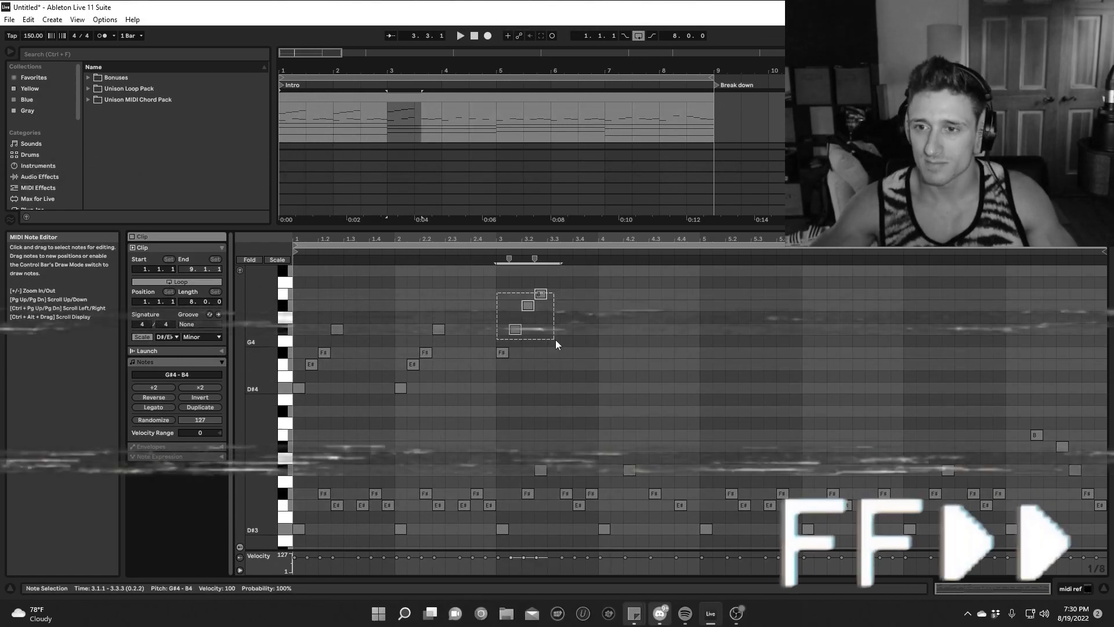
{"action": "left_click", "coordinate": [541, 306]}
{"action": "key", "text": "Up"}
{"action": "left_click", "coordinate": [502, 353]}
{"action": "key", "text": "Down"}
Duplicate the bar 3 run and shift the copy to the start of bar 4.
{"action": "left_click_drag", "start_coordinate": [492, 284], "coordinate": [548, 375]}
{"action": "key", "text": "ctrl+d"}
{"action": "left_click", "coordinate": [484, 348]}
{"action": "key", "text": "space"}
{"action": "left_click_drag", "start_coordinate": [544, 283], "coordinate": [596, 369]}
{"action": "key", "text": "Right"}
{"action": "key", "text": "Right"}
{"action": "key", "text": "Right"}
{"action": "key", "text": "Right"}
Duplicate the bar 4 run to the start of bar 5 and raise its notes to F#4, G#4, A#4 and B4.
{"action": "scroll", "coordinate": [604, 360], "scroll_direction": "up", "scroll_amount": 1}
{"action": "left_click_drag", "start_coordinate": [601, 323], "coordinate": [647, 404]}
{"action": "key", "text": "ctrl+d"}
{"action": "key", "text": "Right"}
{"action": "key", "text": "Right"}
{"action": "key", "text": "Right"}
{"action": "key", "text": "Right"}
{"action": "key", "text": "Up"}
{"action": "left_click", "coordinate": [651, 350]}
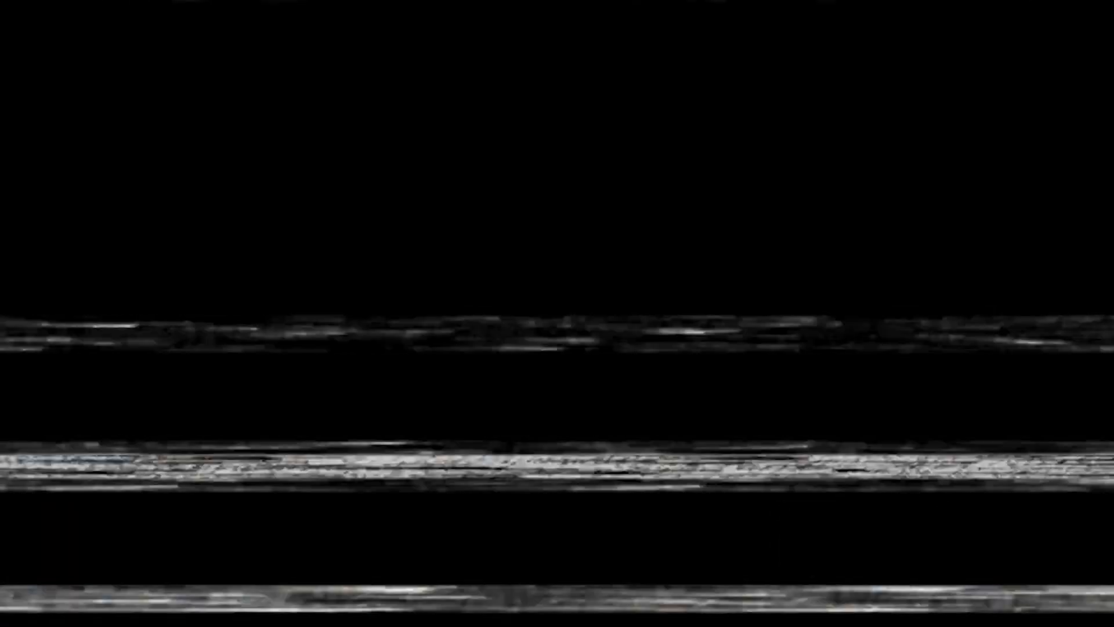
{"action": "left_click_drag", "start_coordinate": [307, 326], "coordinate": [1059, 532]}
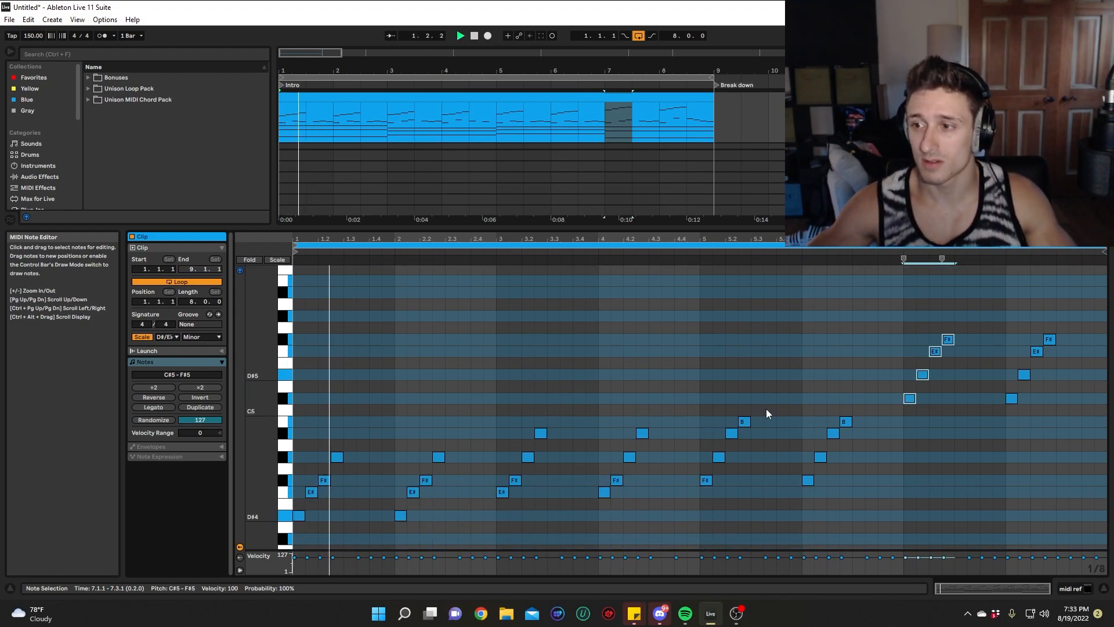
Transpose the high runs in bars 7 and 8 down one octave to C#4–F#4.
{"action": "left_click", "coordinate": [777, 413]}
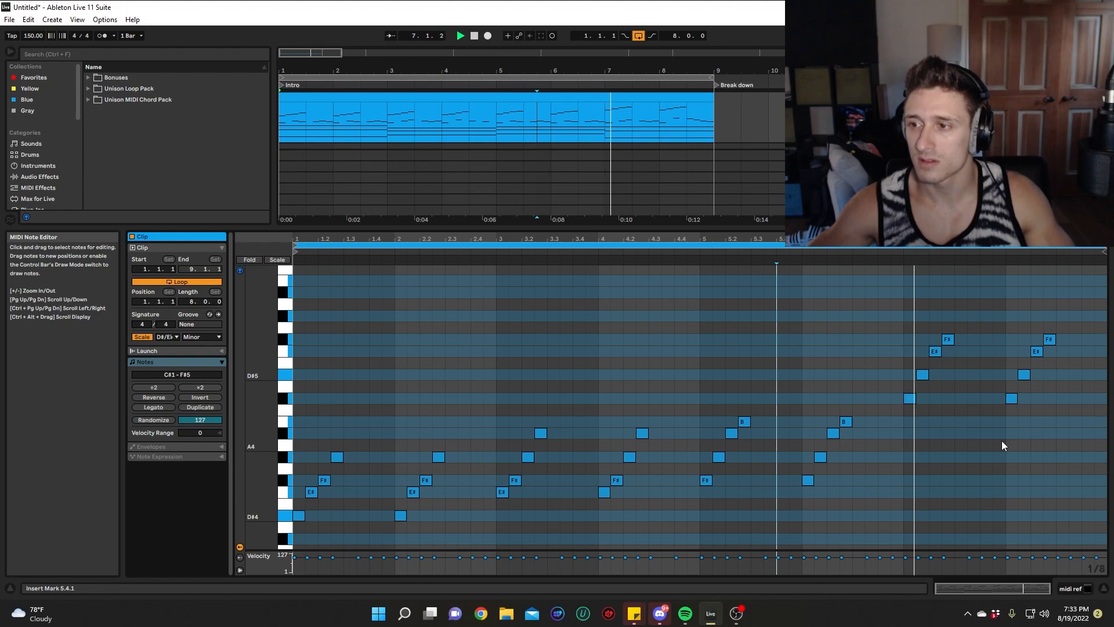
{"action": "left_click_drag", "start_coordinate": [912, 334], "coordinate": [1049, 434]}
{"action": "key", "text": "shift+Down"}
{"action": "scroll", "coordinate": [1032, 472], "scroll_direction": "down", "scroll_amount": 3}
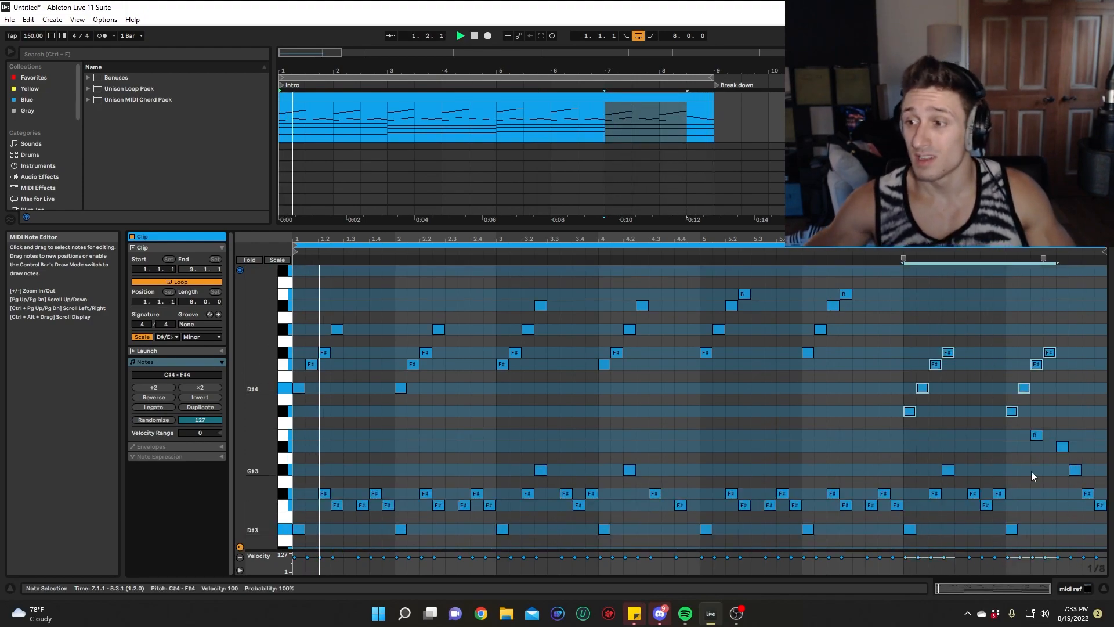
{"action": "left_click", "coordinate": [1033, 407]}
{"action": "key", "text": "space"}
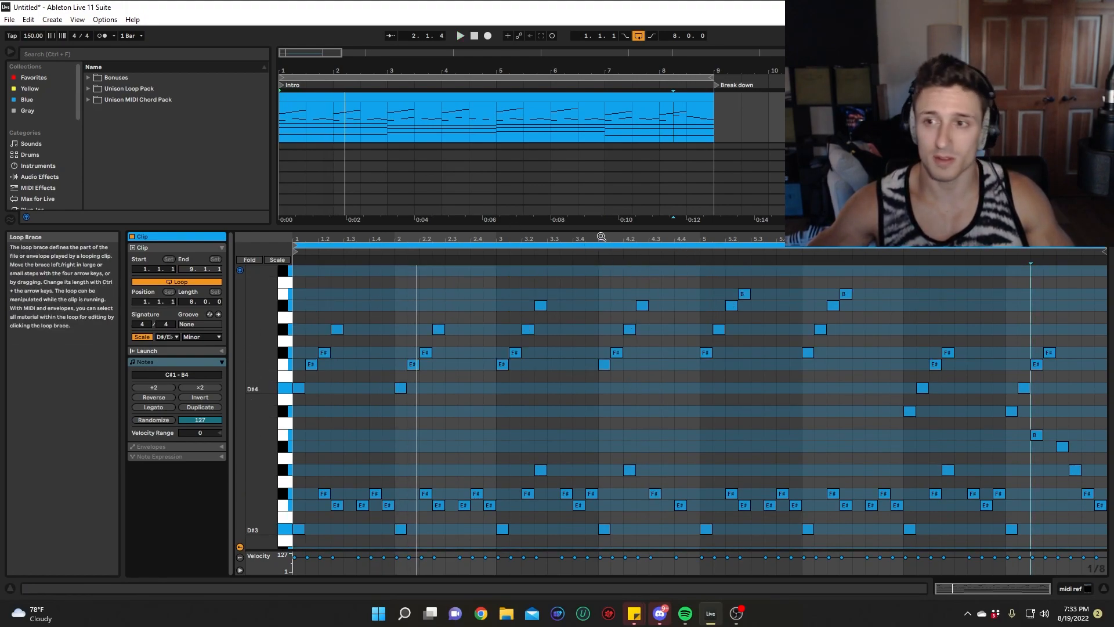
Search the browser for serum and load Serum_x64 onto the empty MIDI track below the melody track.
{"action": "left_click_drag", "start_coordinate": [613, 228], "coordinate": [580, 444]}
{"action": "scroll", "coordinate": [519, 296], "scroll_direction": "up", "scroll_amount": 2}
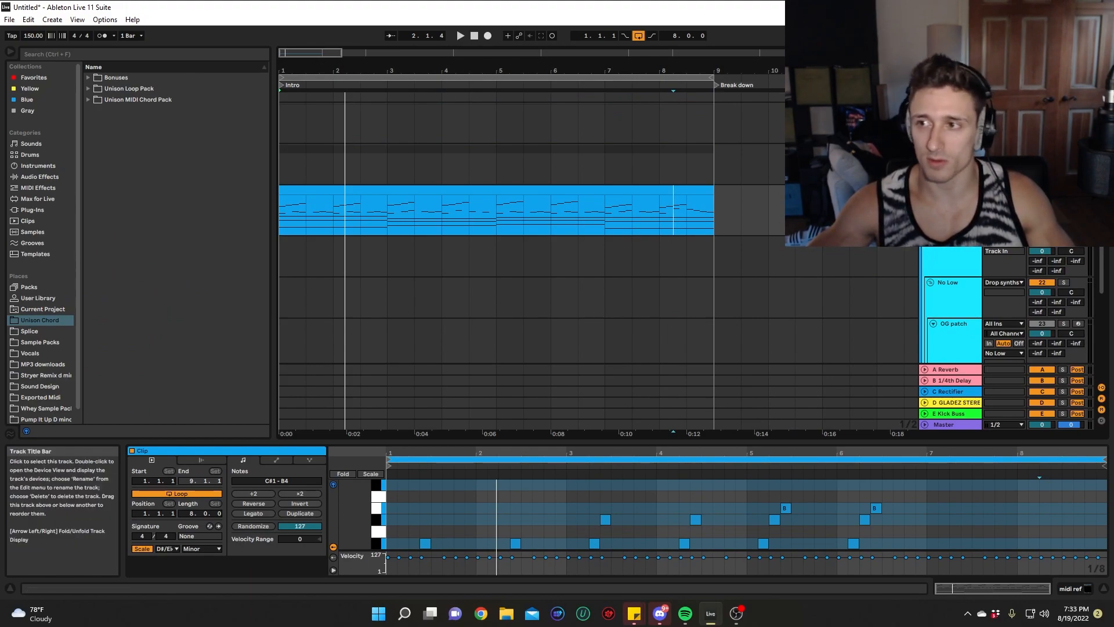
{"action": "left_click", "coordinate": [957, 258]}
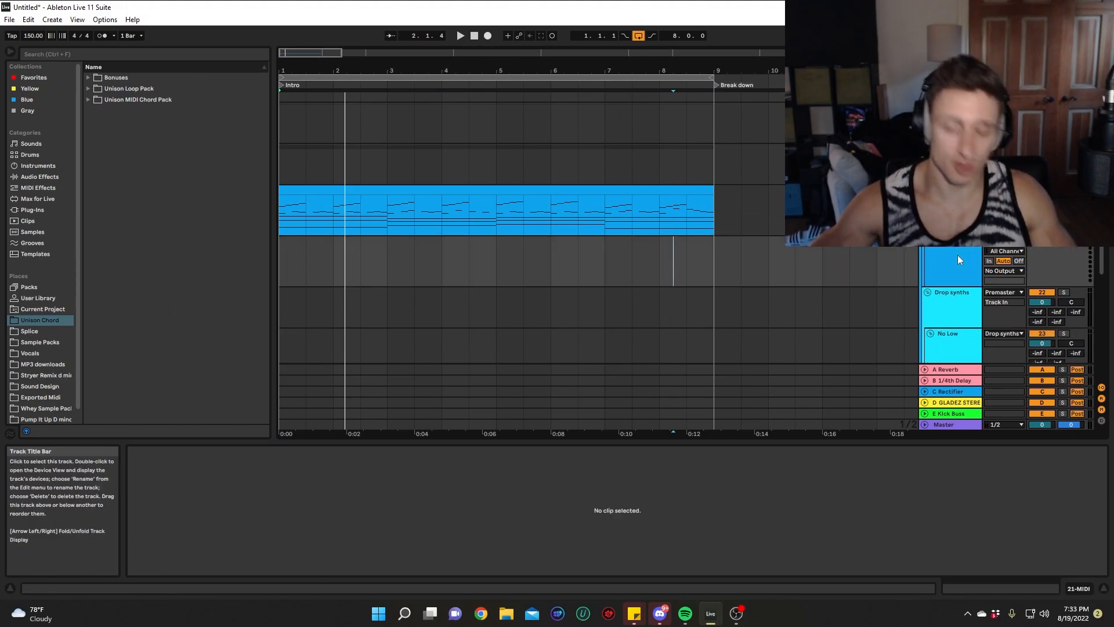
{"action": "key", "text": "ctrl+f"}
{"action": "type", "text": "seru m"}
{"action": "key", "text": "BackSpace"}
{"action": "key", "text": "BackSpace"}
{"action": "type", "text": "m"}
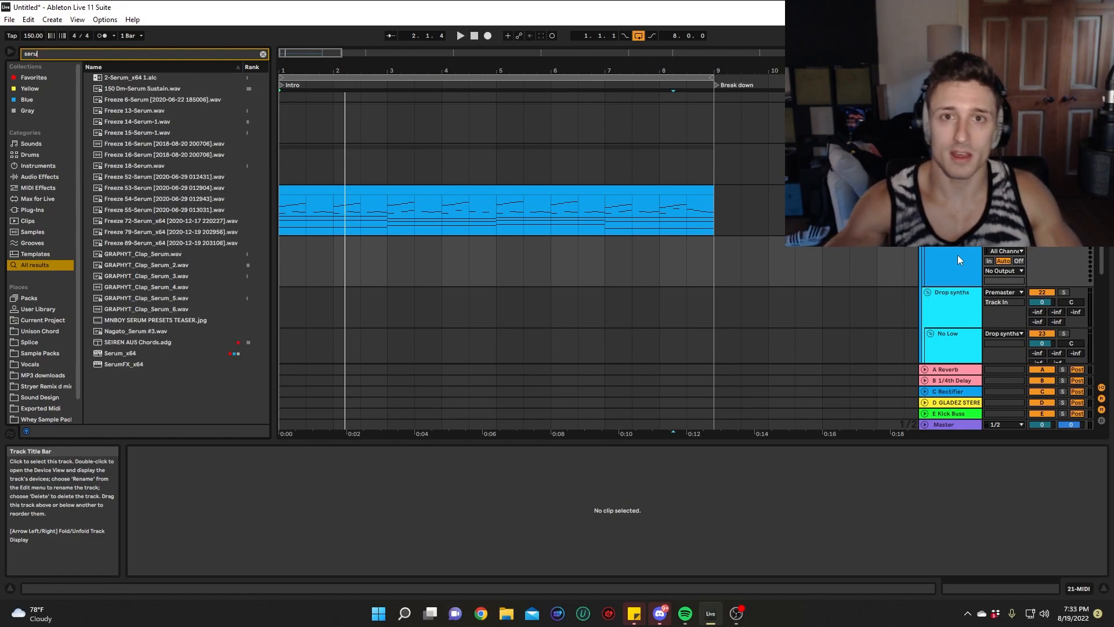
{"action": "left_click_drag", "start_coordinate": [157, 353], "coordinate": [945, 254]}
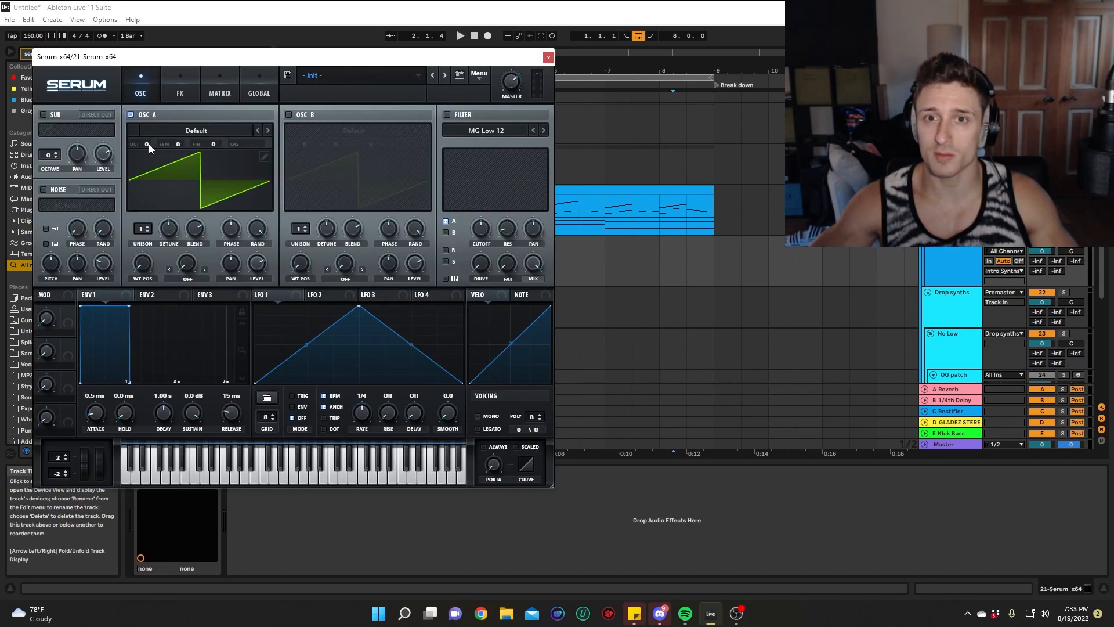
Set oscillator A of the bass Serum to 13 unison voices and its octave to -1.
{"action": "left_click", "coordinate": [145, 228]}
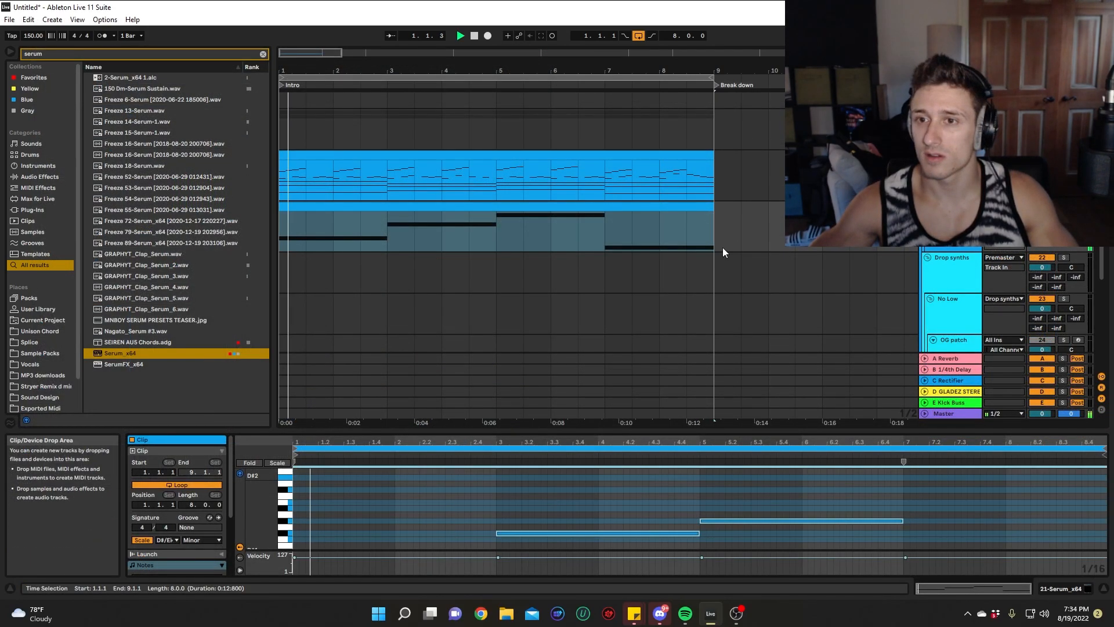
{"action": "double_click", "coordinate": [952, 207]}
{"action": "left_click", "coordinate": [157, 471]}
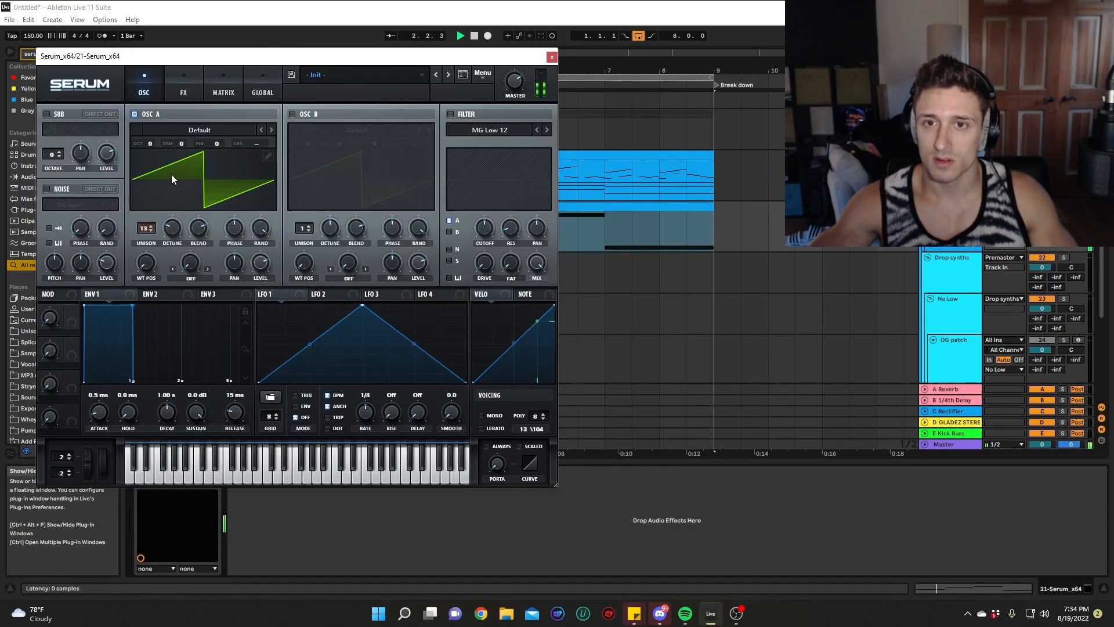
{"action": "left_click_drag", "start_coordinate": [154, 142], "coordinate": [151, 155]}
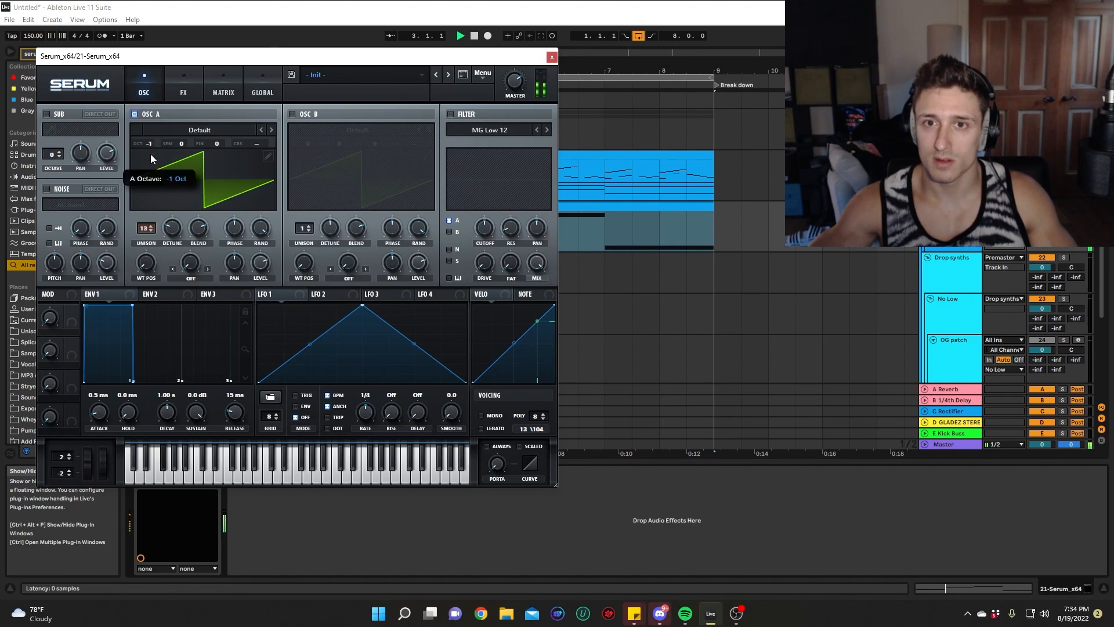
{"action": "left_click", "coordinate": [551, 56]}
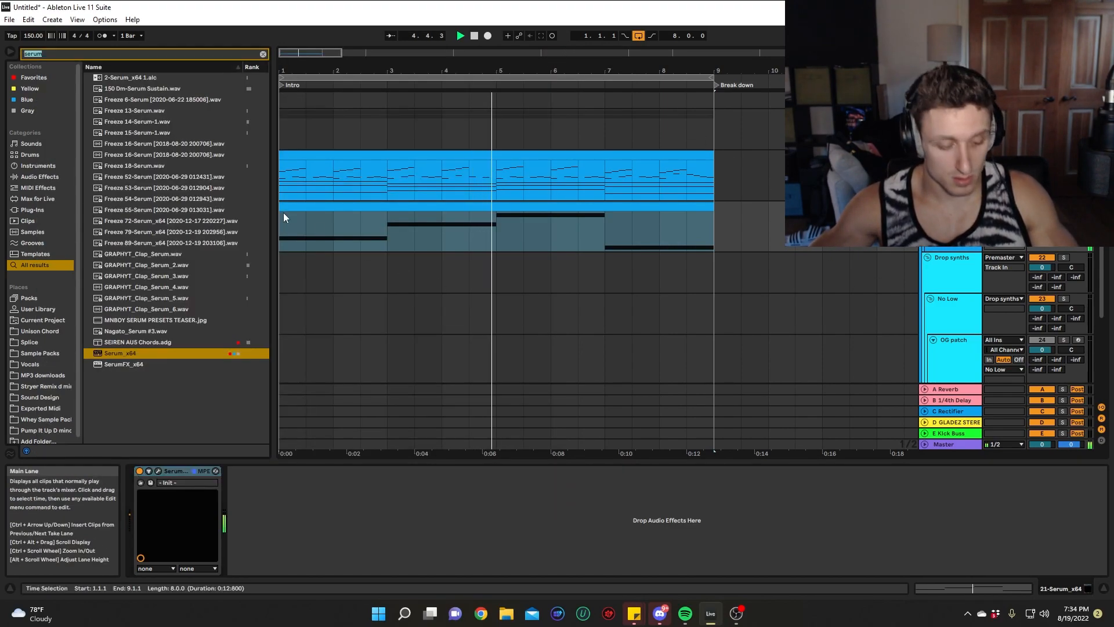
Add EQ Eight after Serum on the bass track, cutting 2.60 dB at 114 Hz and 9.55 dB at 240 Hz.
{"action": "key", "text": "ctrl+f"}
{"action": "type", "text": "eq"}
{"action": "double_click", "coordinate": [113, 88]}
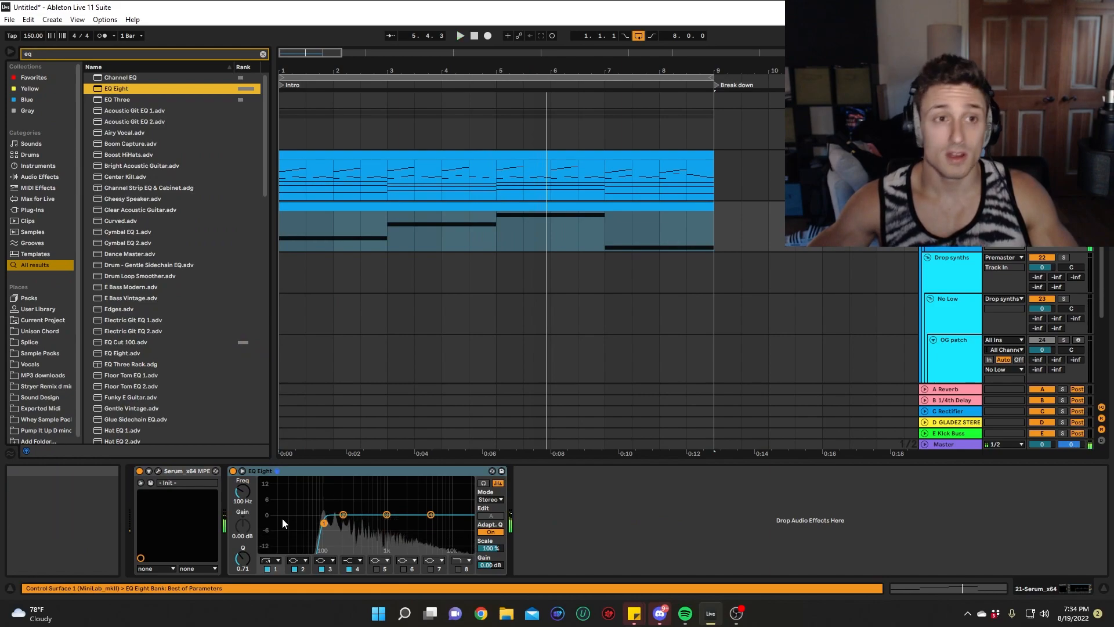
{"action": "mouse_move", "coordinate": [333, 523]}
{"action": "left_mouse_down"}
{"action": "mouse_move", "coordinate": [319, 518]}
{"action": "mouse_move", "coordinate": [343, 516]}
{"action": "mouse_move", "coordinate": [328, 521]}
{"action": "left_mouse_up"}
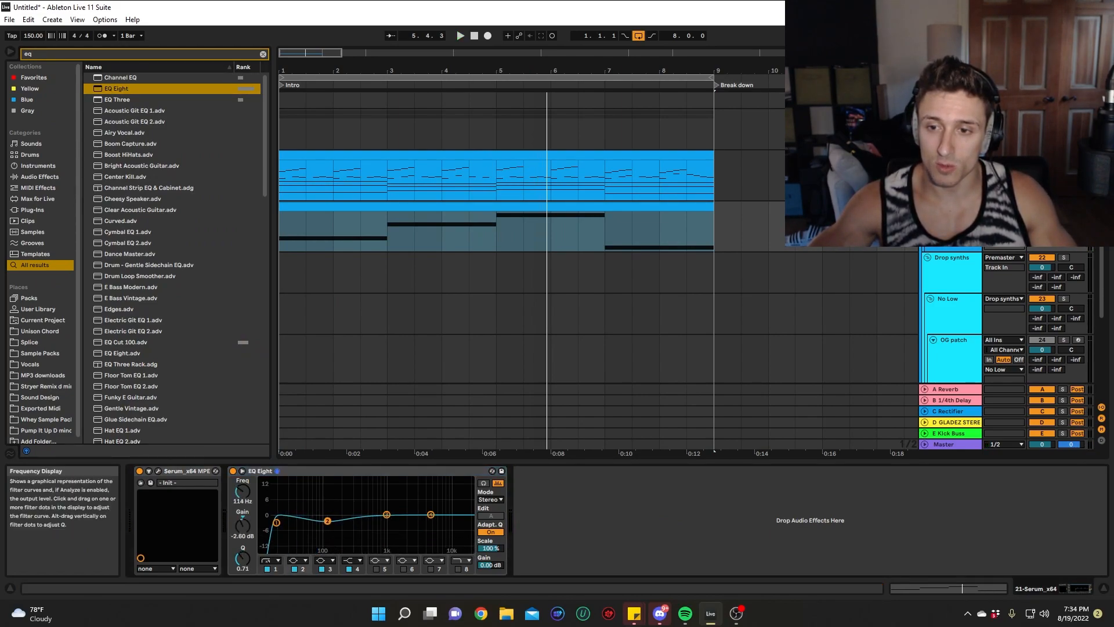
{"action": "left_click_drag", "start_coordinate": [352, 536], "coordinate": [348, 537]}
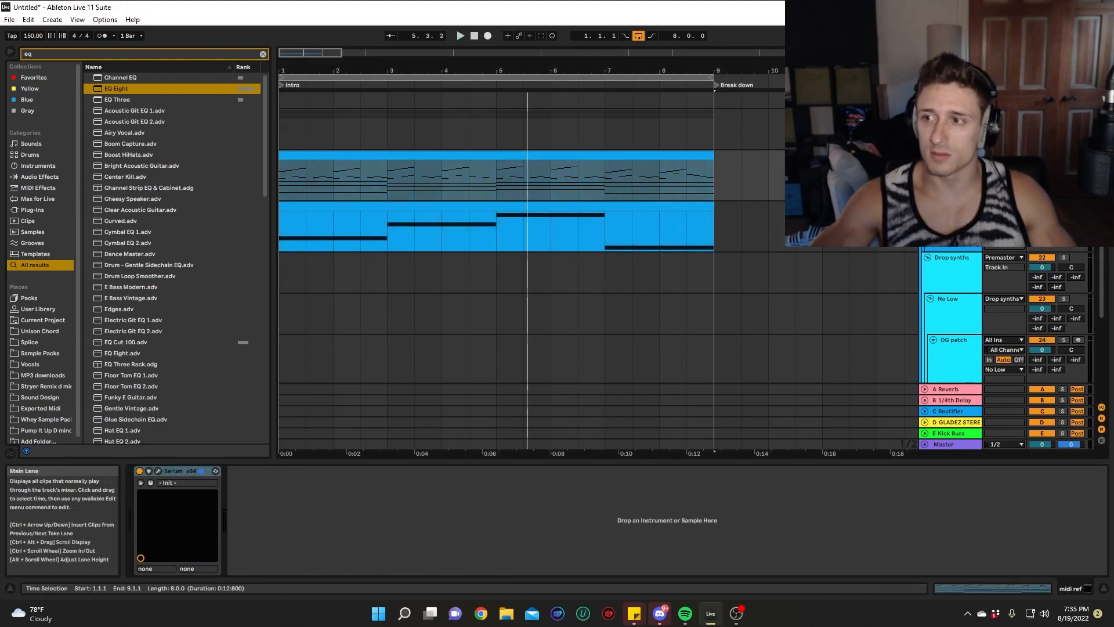
Insert a MIDI track below the bass track and copy the chord notes from the eight-bar melody clip.
{"action": "left_click", "coordinate": [952, 229]}
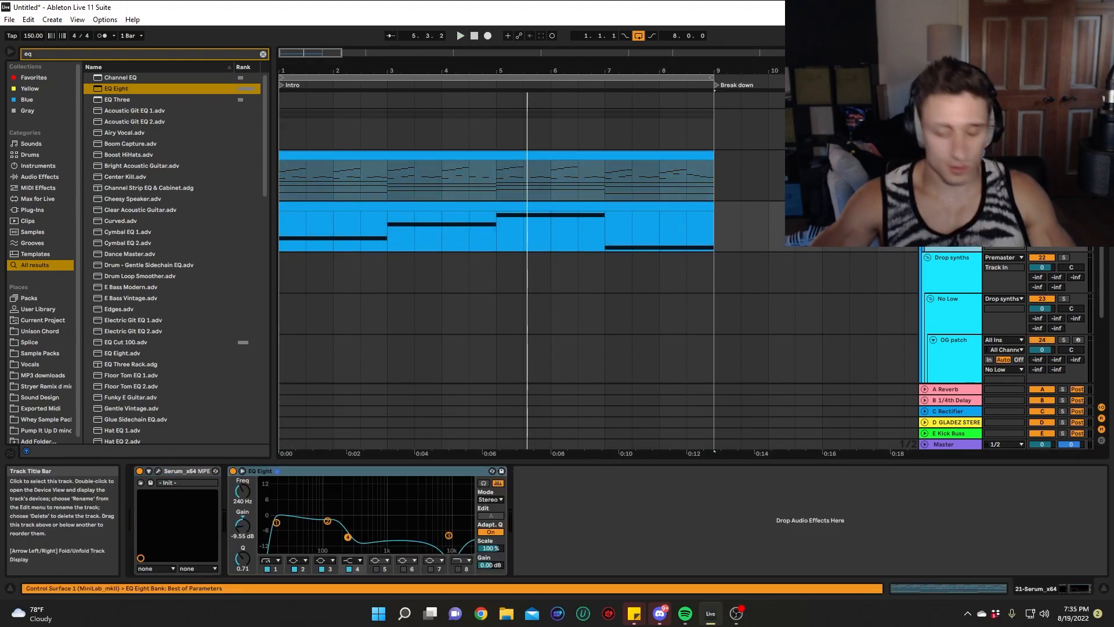
{"action": "double_click", "coordinate": [444, 162]}
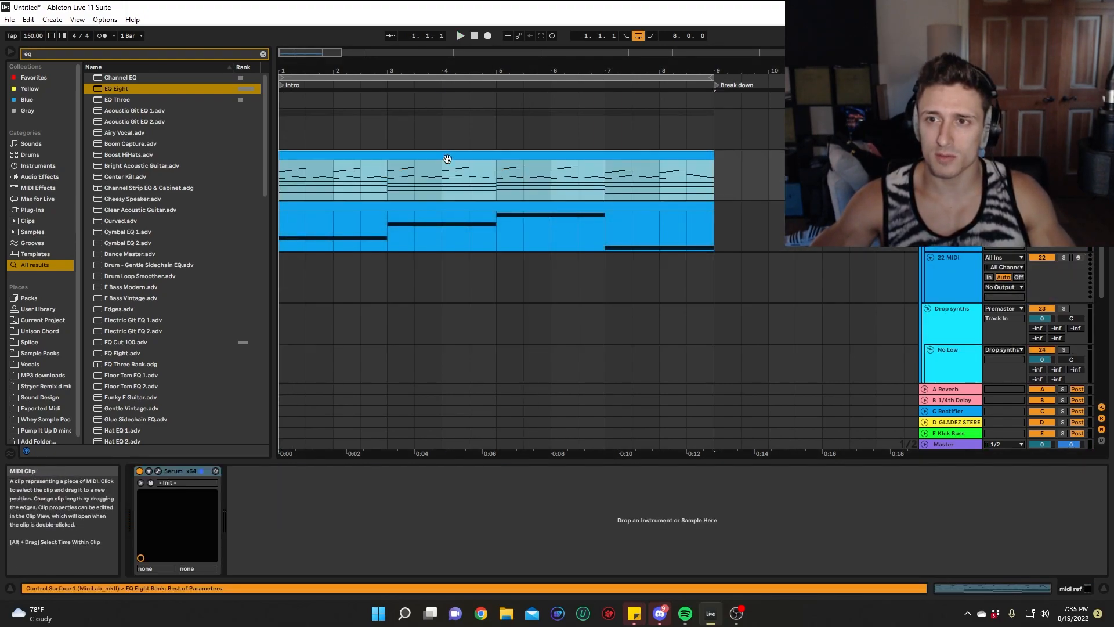
{"action": "left_click_drag", "start_coordinate": [466, 432], "coordinate": [554, 142]}
{"action": "scroll", "coordinate": [483, 347], "scroll_direction": "down", "scroll_amount": 9}
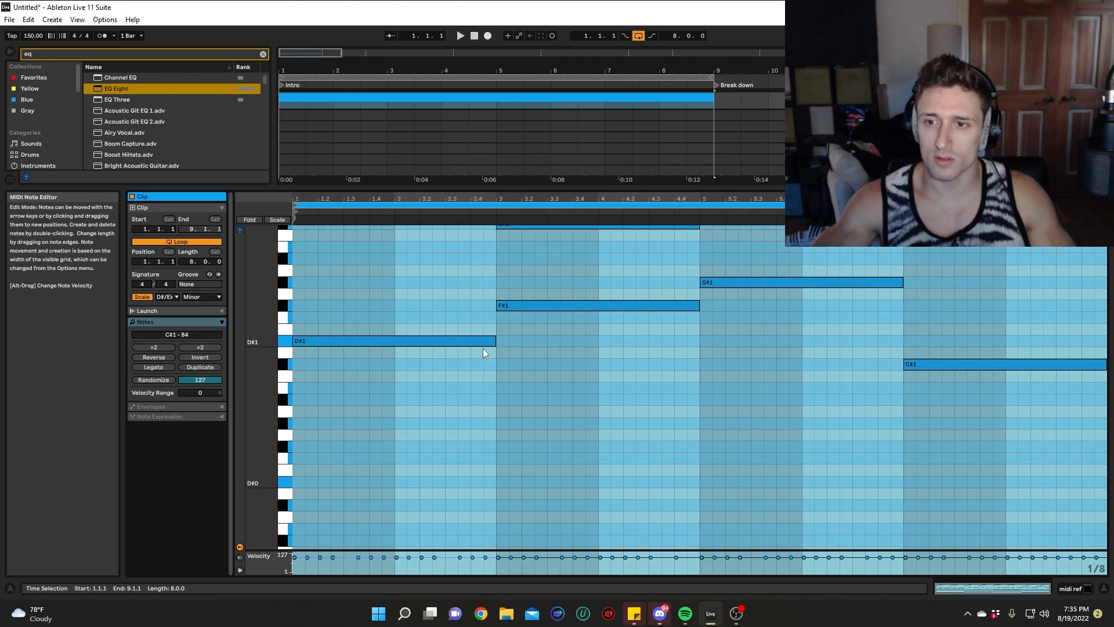
{"action": "scroll", "coordinate": [513, 385], "scroll_direction": "up", "scroll_amount": 10}
{"action": "scroll", "coordinate": [441, 346], "scroll_direction": "down", "scroll_amount": 1}
{"action": "left_click_drag", "start_coordinate": [386, 294], "coordinate": [976, 456]}
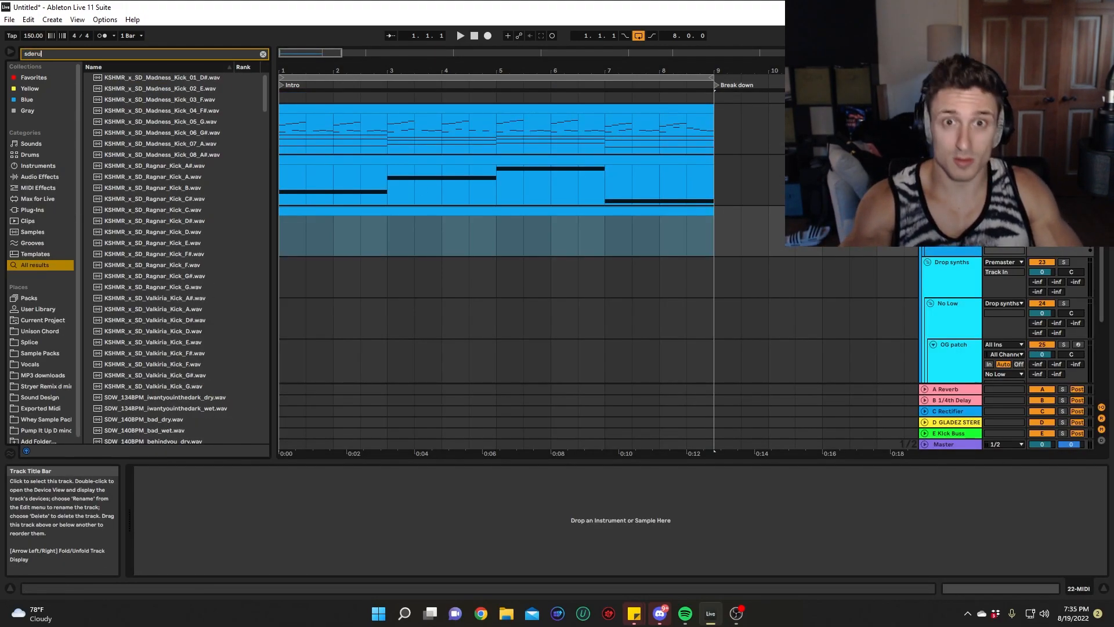
Load Serum_x64 onto the new MIDI track below the bass and close its plug-in window.
{"action": "type", "text": "m"}
{"action": "key", "text": "BackSpace"}
{"action": "key", "text": "BackSpace"}
{"action": "key", "text": "BackSpace"}
{"action": "key", "text": "BackSpace"}
{"action": "key", "text": "BackSpace"}
{"action": "type", "text": "erum"}
{"action": "left_click_drag", "start_coordinate": [120, 353], "coordinate": [296, 528]}
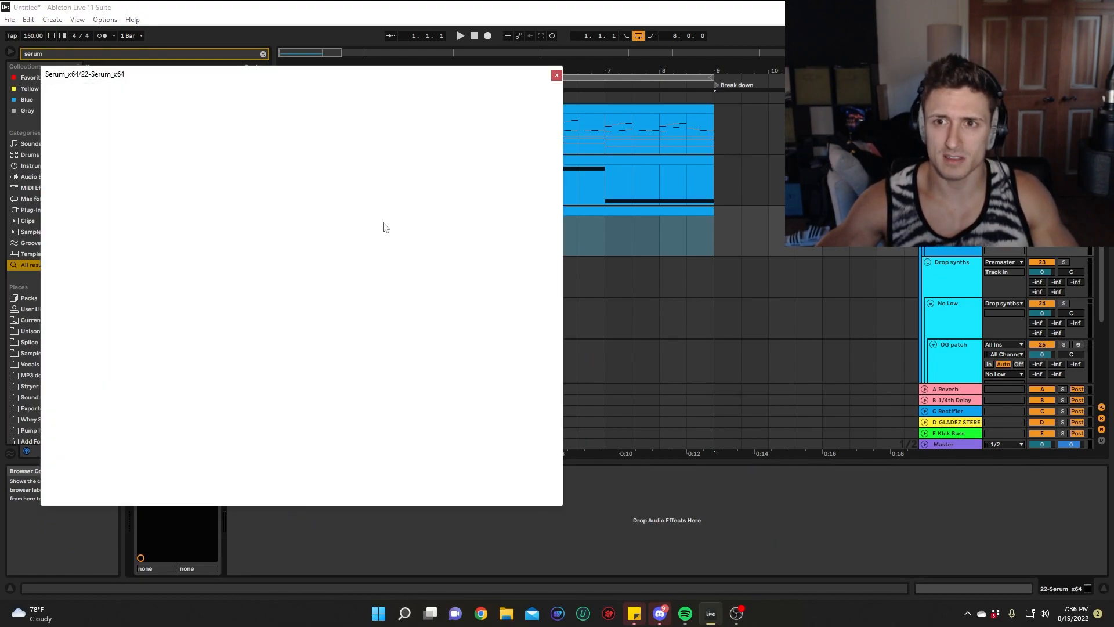
{"action": "left_click", "coordinate": [557, 75]}
Paste the copied chord notes at the start of the empty clip and play it back.
{"action": "double_click", "coordinate": [371, 213]}
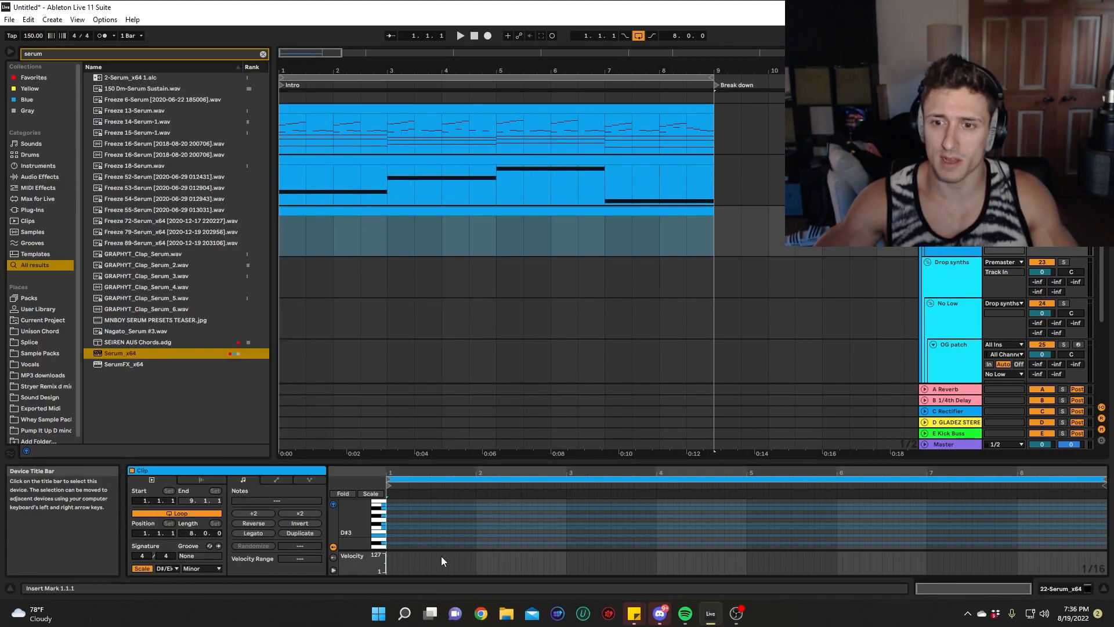
{"action": "left_click", "coordinate": [391, 524]}
{"action": "key", "text": "ctrl+v"}
{"action": "key", "text": "space"}
Adjust the low band of the chord Serum's EQ effect, then enable oscillator B and set oscillator A to 5 unison voices.
{"action": "double_click", "coordinate": [952, 211]}
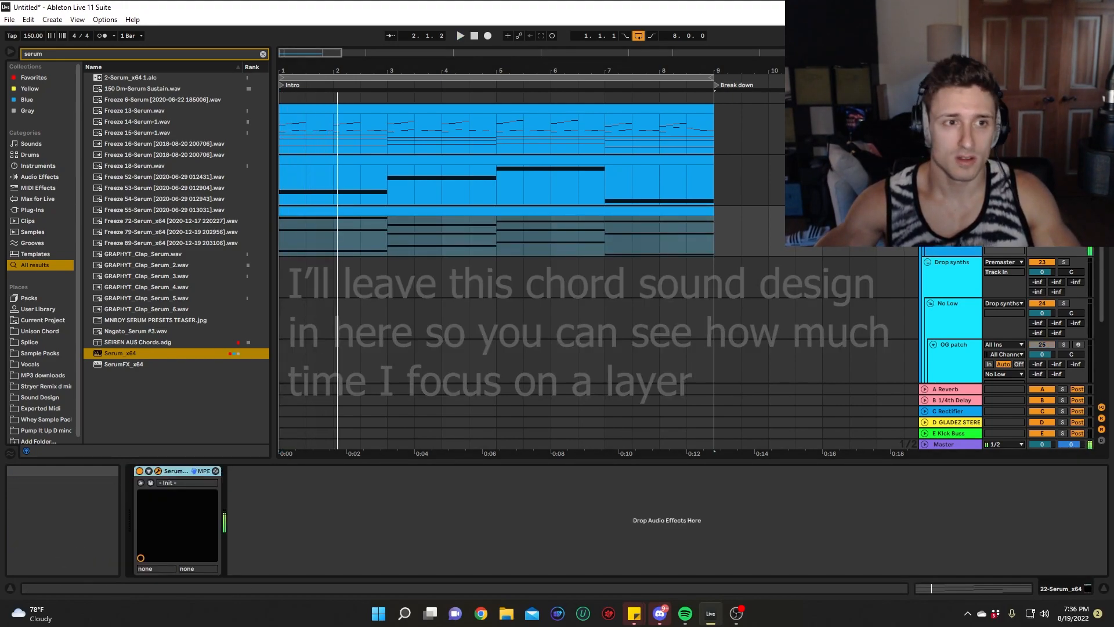
{"action": "left_click_drag", "start_coordinate": [341, 216], "coordinate": [340, 214]}
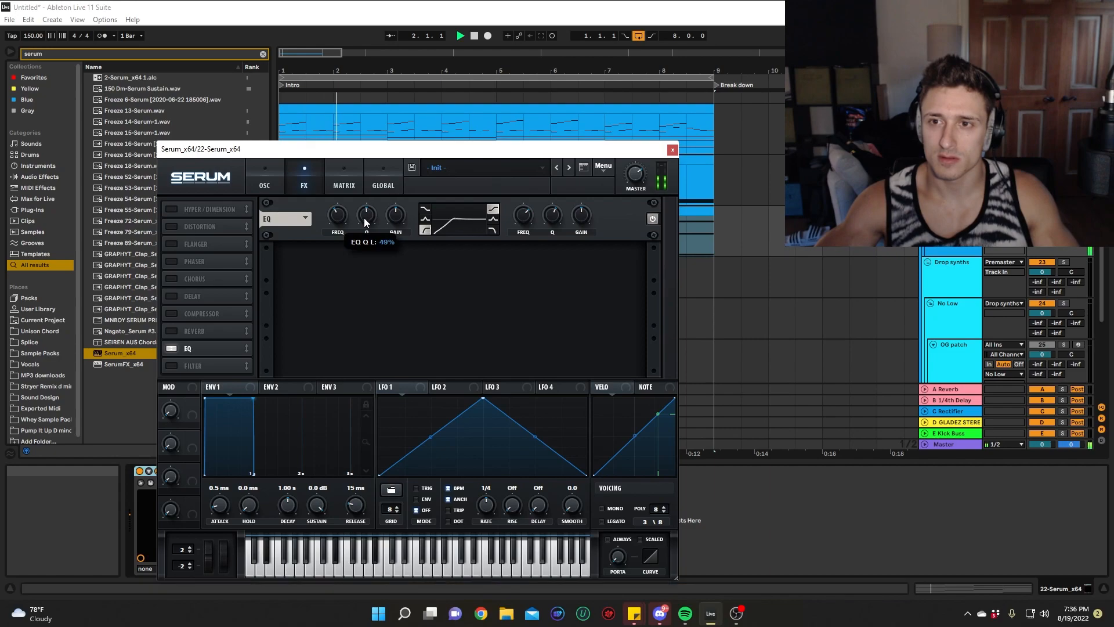
{"action": "left_click", "coordinate": [263, 185]}
{"action": "left_click", "coordinate": [413, 207]}
{"action": "left_click_drag", "start_coordinate": [267, 321], "coordinate": [294, 361]}
{"action": "left_click", "coordinate": [272, 322]}
Enable the Tube distortion effect in the chord Serum and set its drive to 73%.
{"action": "left_click", "coordinate": [305, 177]}
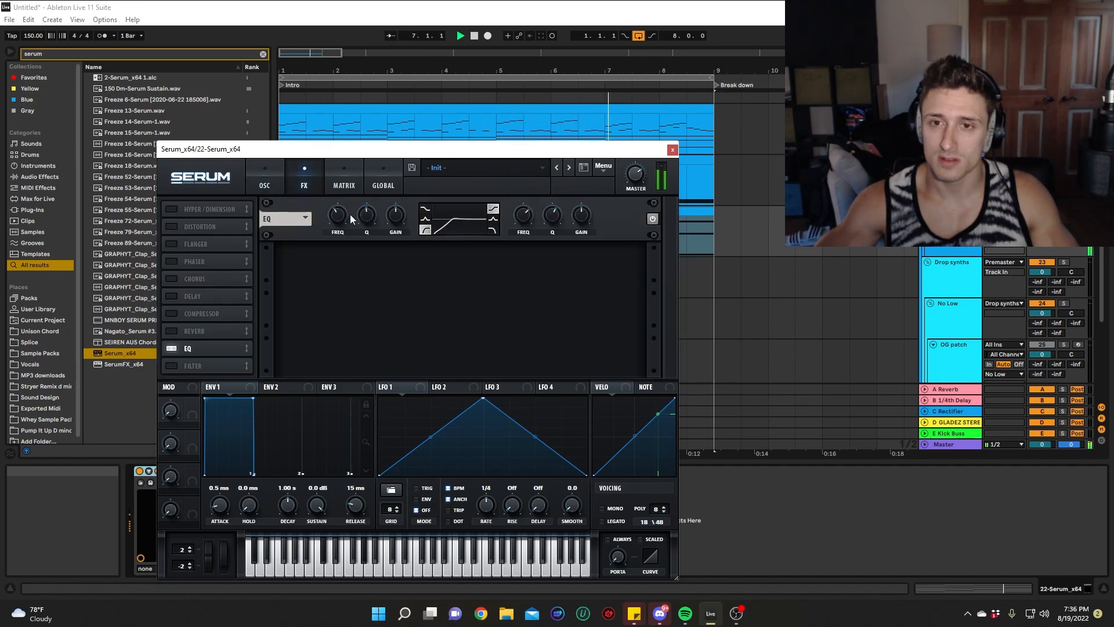
{"action": "left_click", "coordinate": [172, 227]}
{"action": "left_click_drag", "start_coordinate": [538, 217], "coordinate": [571, 186]}
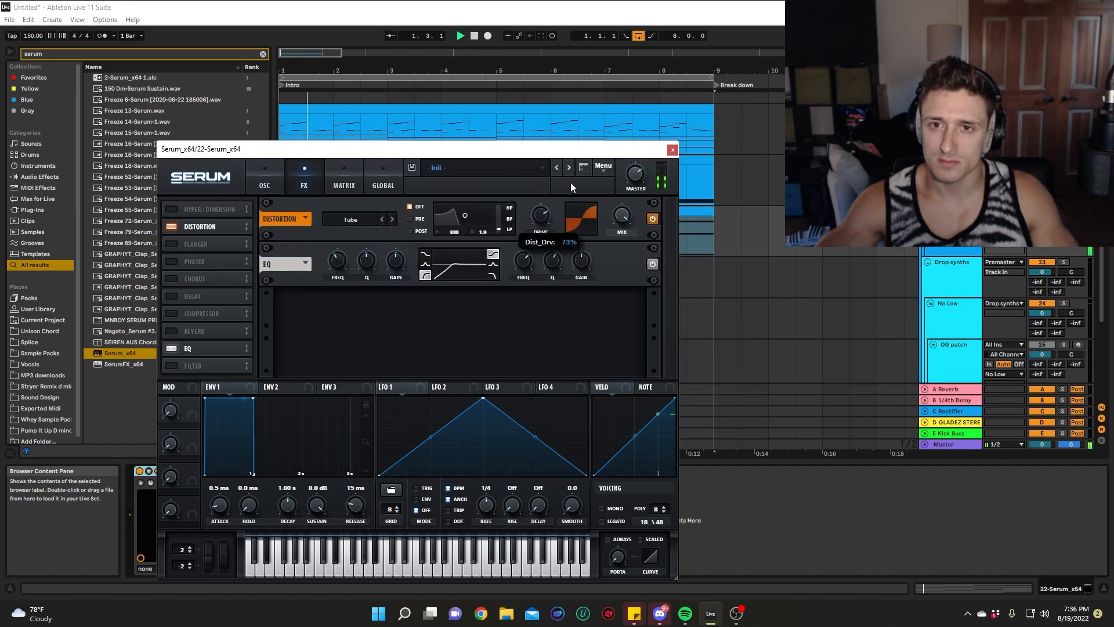
{"action": "left_click", "coordinate": [672, 150]}
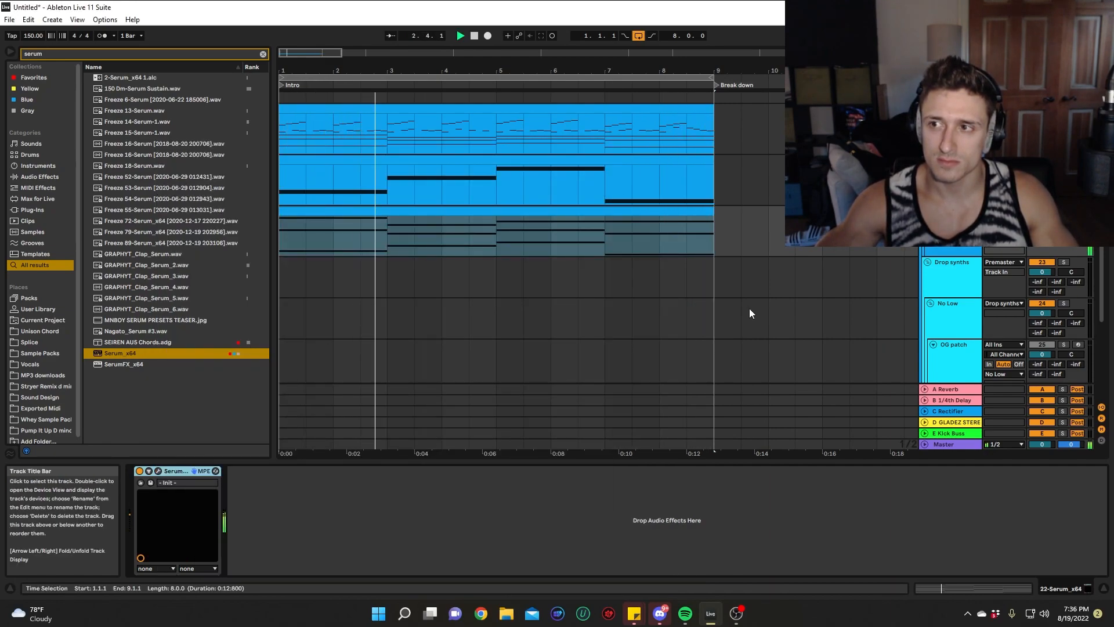
Enable the MG Low 12 filter in the chord Serum with its cutoff at about 2244 Hz.
{"action": "left_click", "coordinate": [158, 470]}
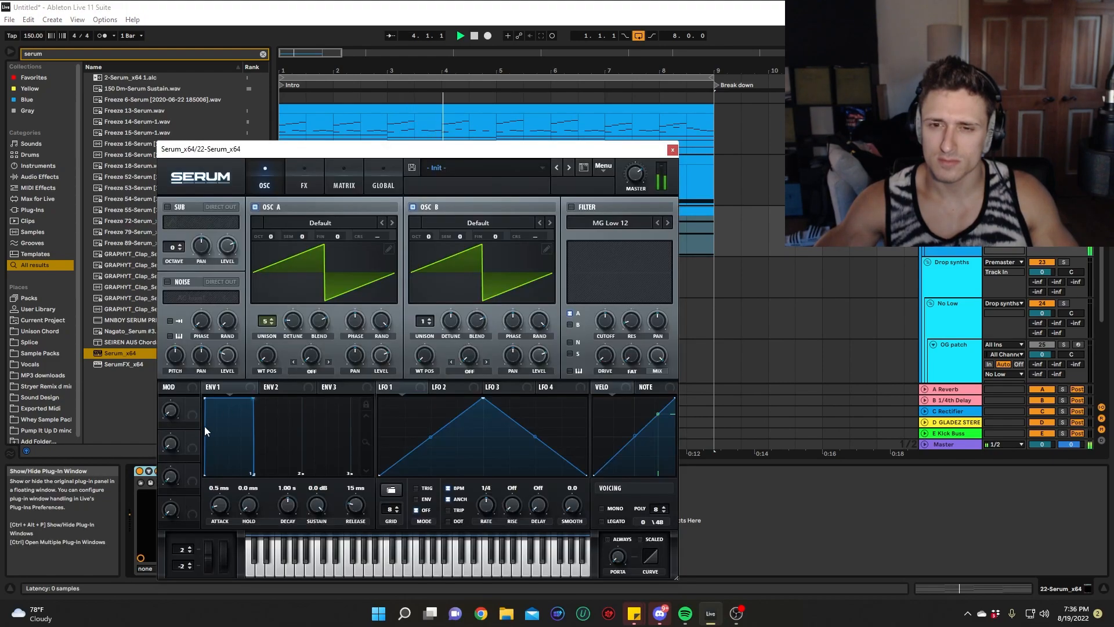
{"action": "left_click", "coordinate": [573, 207]}
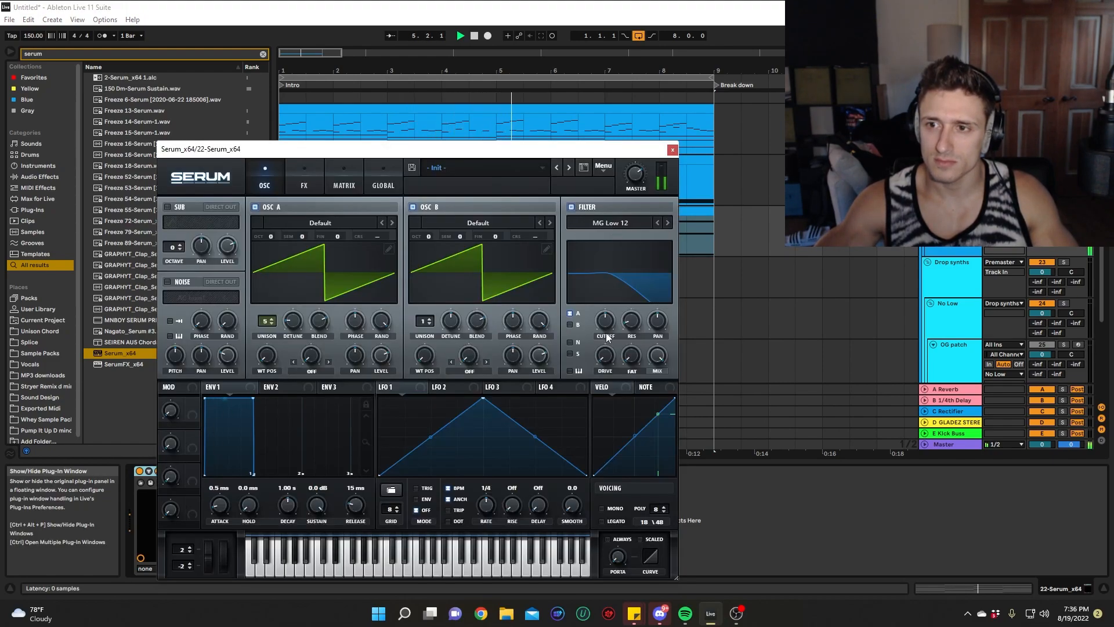
{"action": "left_click", "coordinate": [570, 324]}
{"action": "left_click_drag", "start_coordinate": [615, 324], "coordinate": [622, 314]}
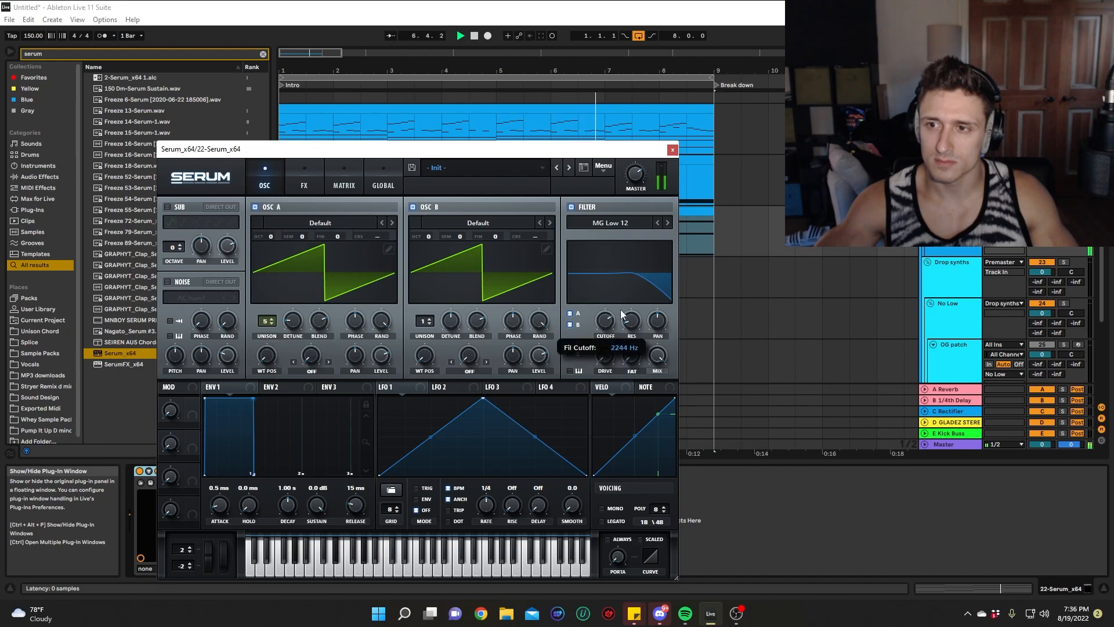
{"action": "left_click", "coordinate": [606, 225]}
{"action": "left_click", "coordinate": [577, 289]}
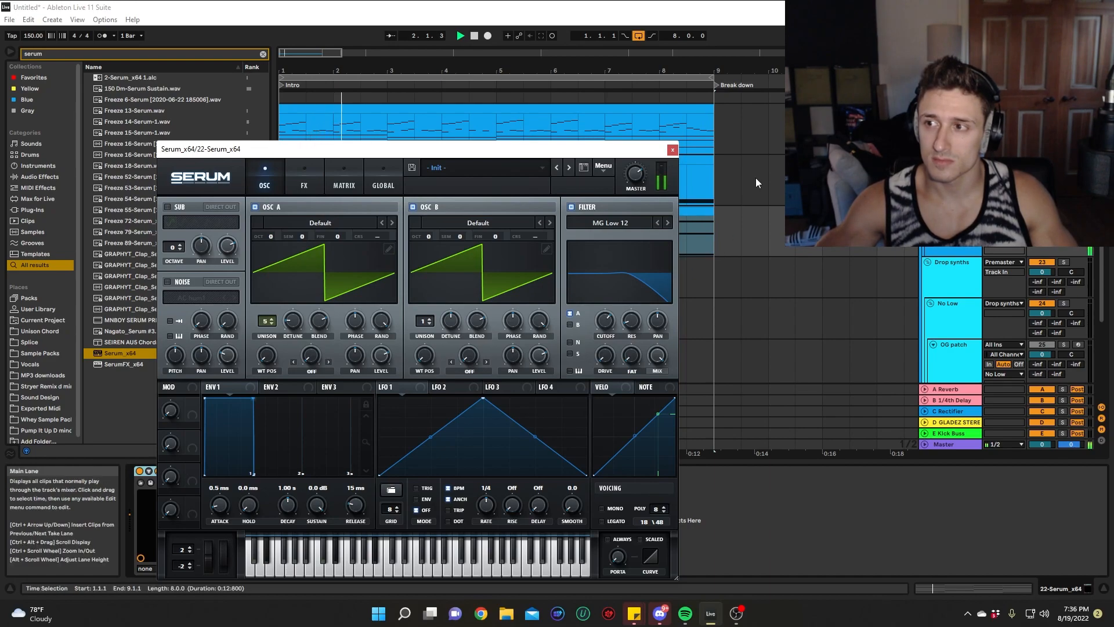
{"action": "left_click", "coordinate": [673, 150]}
Add EQ Eight after Serum on the chord track and raise its low-cut frequency slightly.
{"action": "key", "text": "ctrl+f"}
{"action": "type", "text": "eq"}
{"action": "left_click_drag", "start_coordinate": [128, 88], "coordinate": [334, 563]}
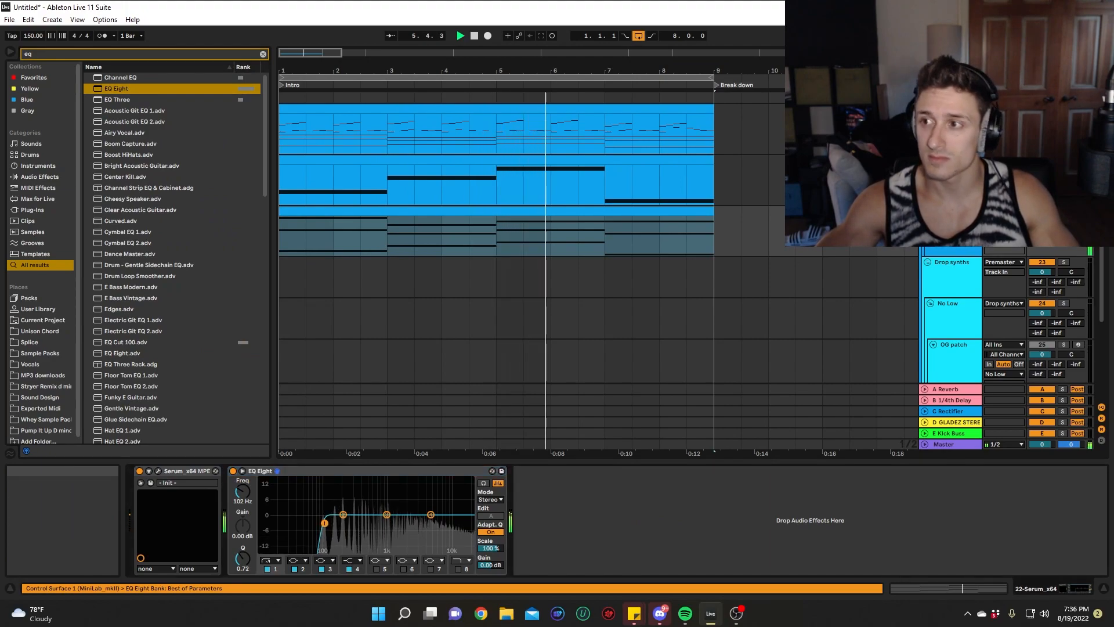
{"action": "scroll", "coordinate": [696, 245], "scroll_direction": "up", "scroll_amount": 2}
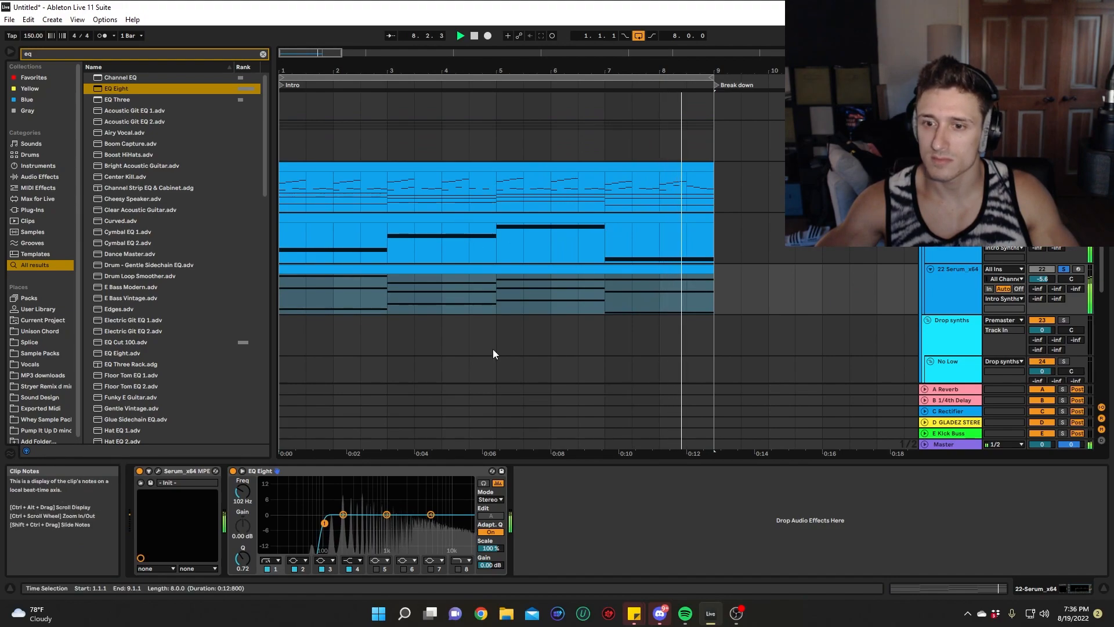
{"action": "left_click_drag", "start_coordinate": [325, 523], "coordinate": [336, 521]}
{"action": "key", "text": "space"}
Turn off solo on the chord track and insert a new MIDI track below it.
{"action": "left_click", "coordinate": [1063, 270]}
{"action": "left_click", "coordinate": [1042, 269]}
{"action": "right_click", "coordinate": [950, 240]}
{"action": "left_click", "coordinate": [980, 279]}
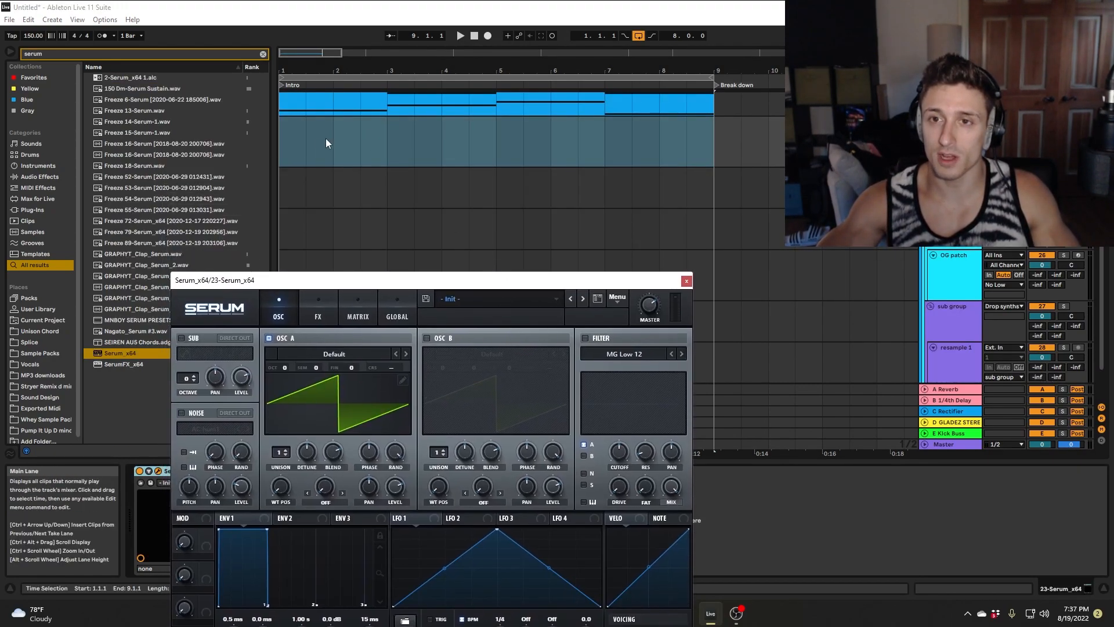
Create an empty eight-bar MIDI clip from bar 1 on the new Serum track and open its start for note entry.
{"action": "left_click_drag", "start_coordinate": [708, 141], "coordinate": [381, 153]}
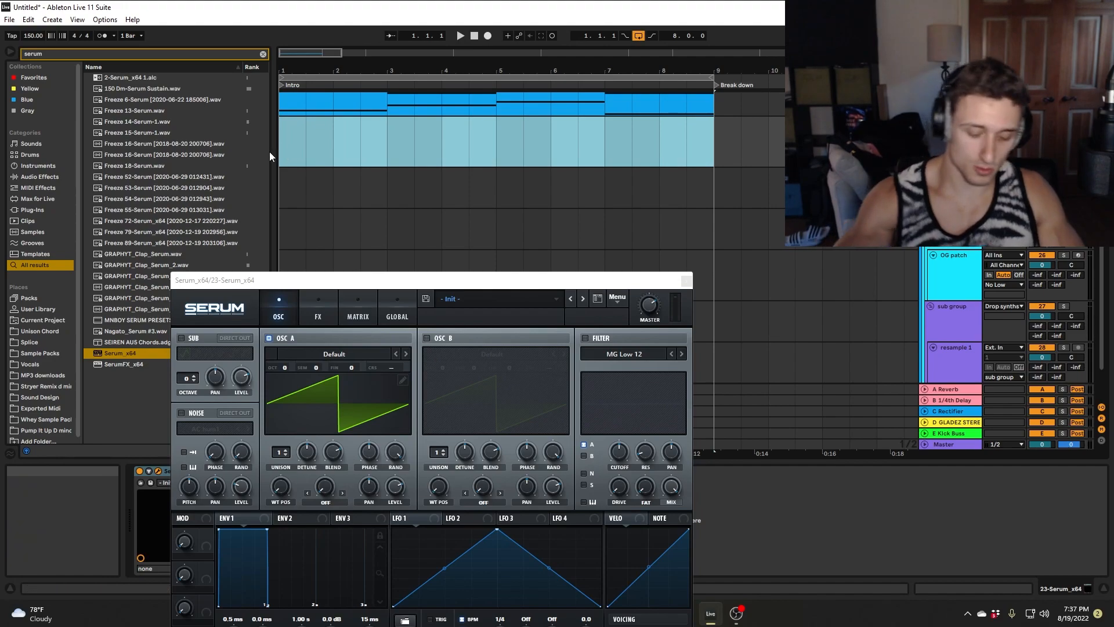
{"action": "key", "text": "ctrl+shift+m"}
{"action": "left_click_drag", "start_coordinate": [455, 287], "coordinate": [0, 287]}
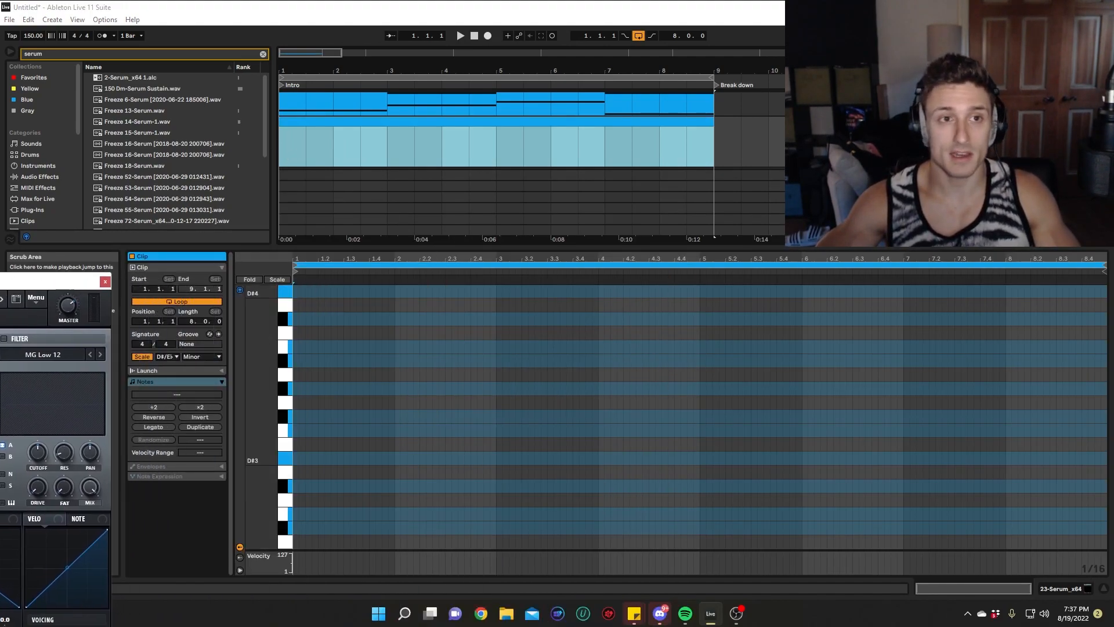
{"action": "left_click", "coordinate": [295, 405]}
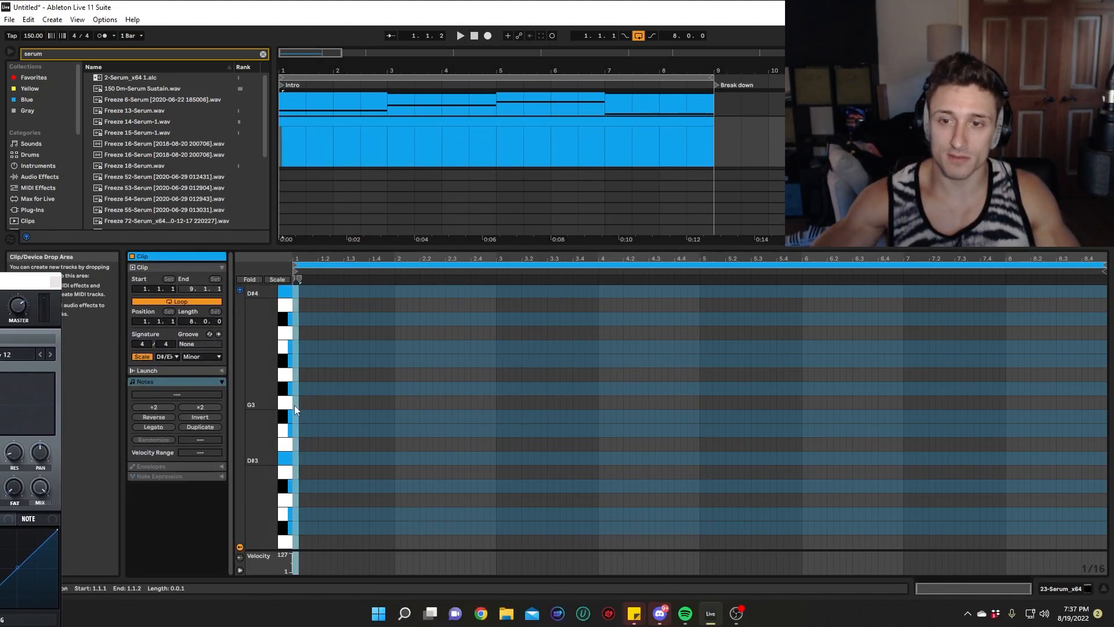
Paste the copied melody notes into the empty clip from bar 1 and play them back.
{"action": "key", "text": "ctrl+v"}
{"action": "key", "text": "space"}
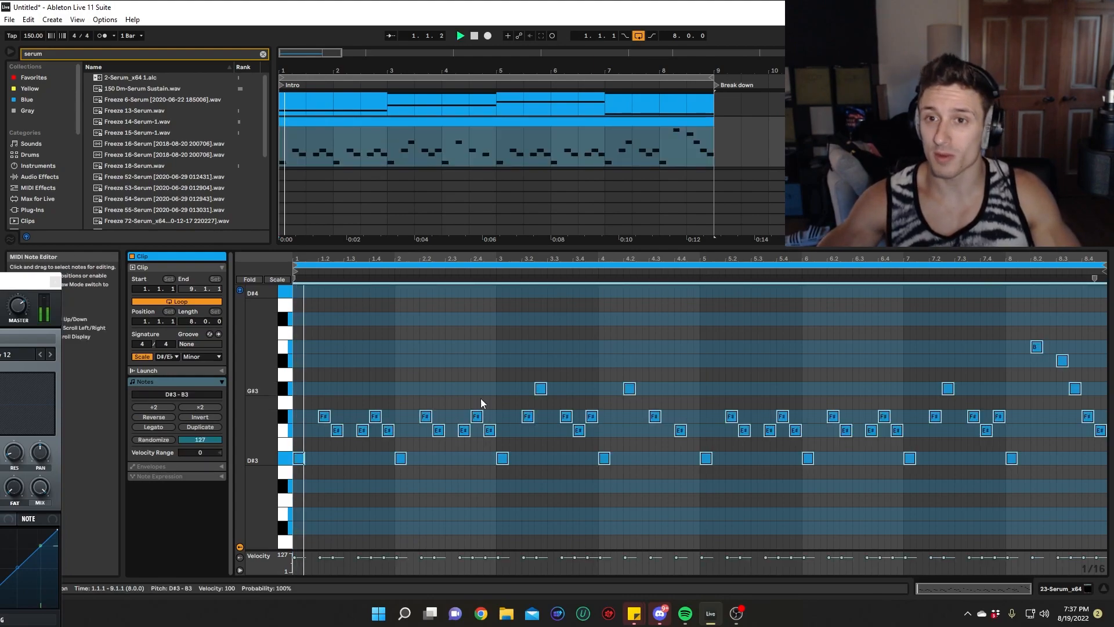
{"action": "left_click_drag", "start_coordinate": [26, 281], "coordinate": [646, 116]}
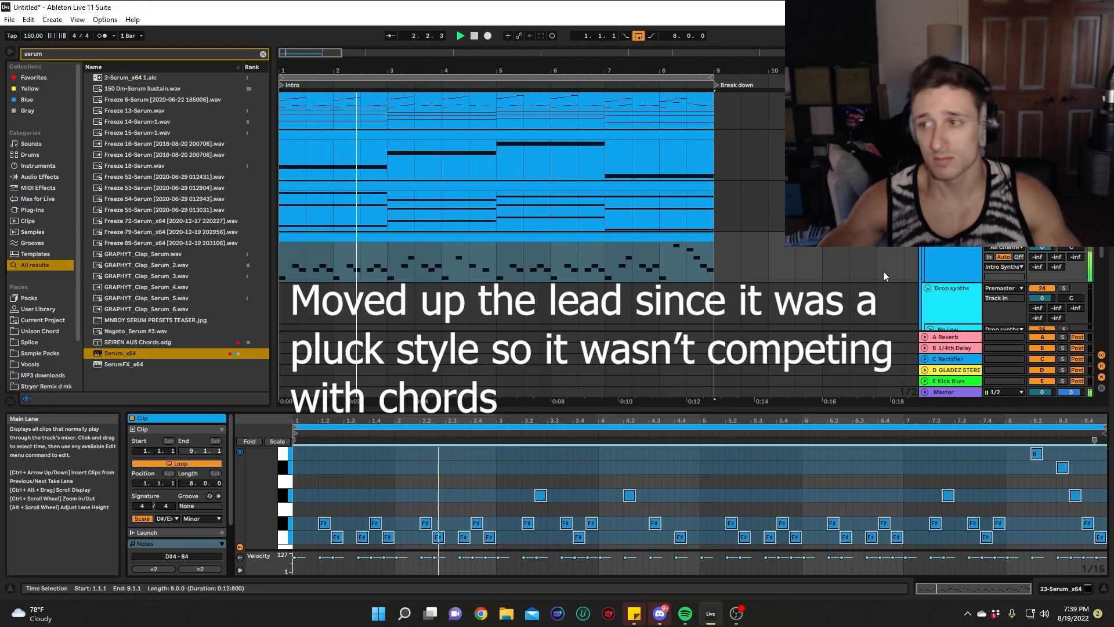
Add EQ Eight after Serum on the melody track and raise its low-cut frequency to about 426 Hz.
{"action": "left_click", "coordinate": [1013, 248]}
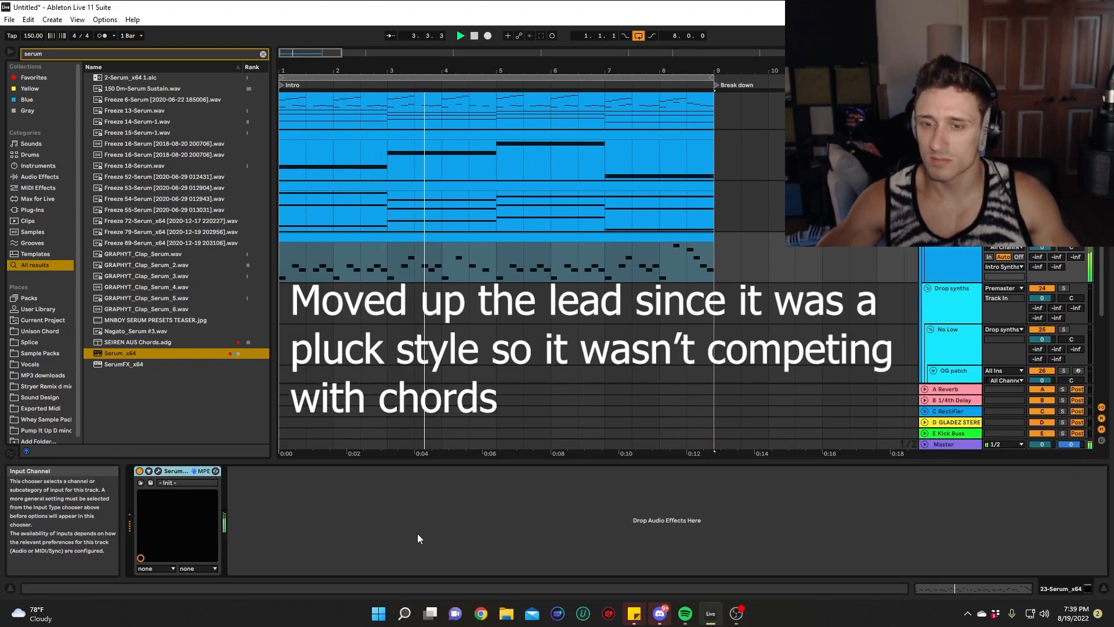
{"action": "key", "text": "ctrl+f"}
{"action": "type", "text": "eq"}
{"action": "left_click", "coordinate": [114, 90]}
{"action": "double_click", "coordinate": [113, 89]}
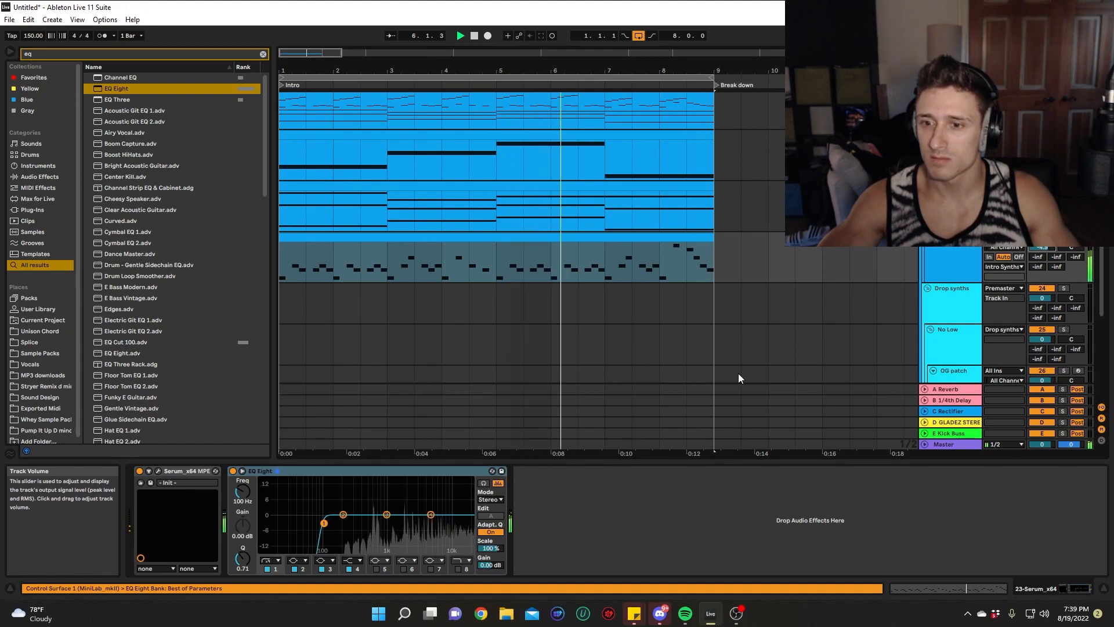
{"action": "left_click_drag", "start_coordinate": [323, 522], "coordinate": [363, 522]}
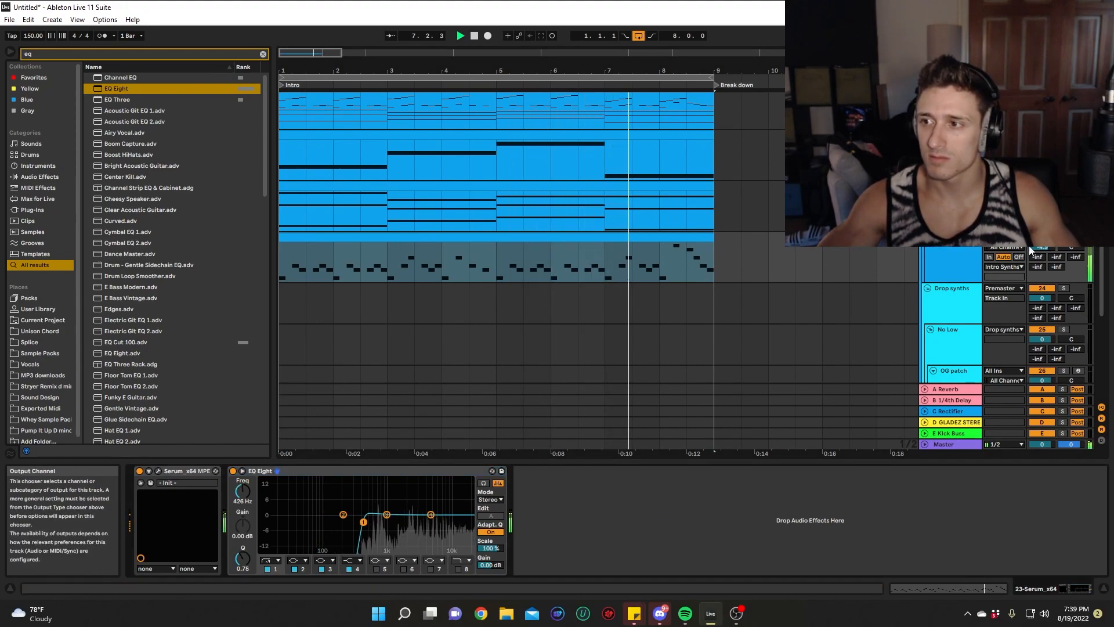
Stop playback and select the midi ref clip, followed by the Serum melody track.
{"action": "scroll", "coordinate": [730, 304], "scroll_direction": "up", "scroll_amount": 2}
{"action": "scroll", "coordinate": [730, 304], "scroll_direction": "up", "scroll_amount": 2}
{"action": "scroll", "coordinate": [709, 289], "scroll_direction": "down", "scroll_amount": 1}
{"action": "key", "text": "space"}
{"action": "left_click", "coordinate": [492, 165]}
{"action": "scroll", "coordinate": [746, 204], "scroll_direction": "up", "scroll_amount": 1}
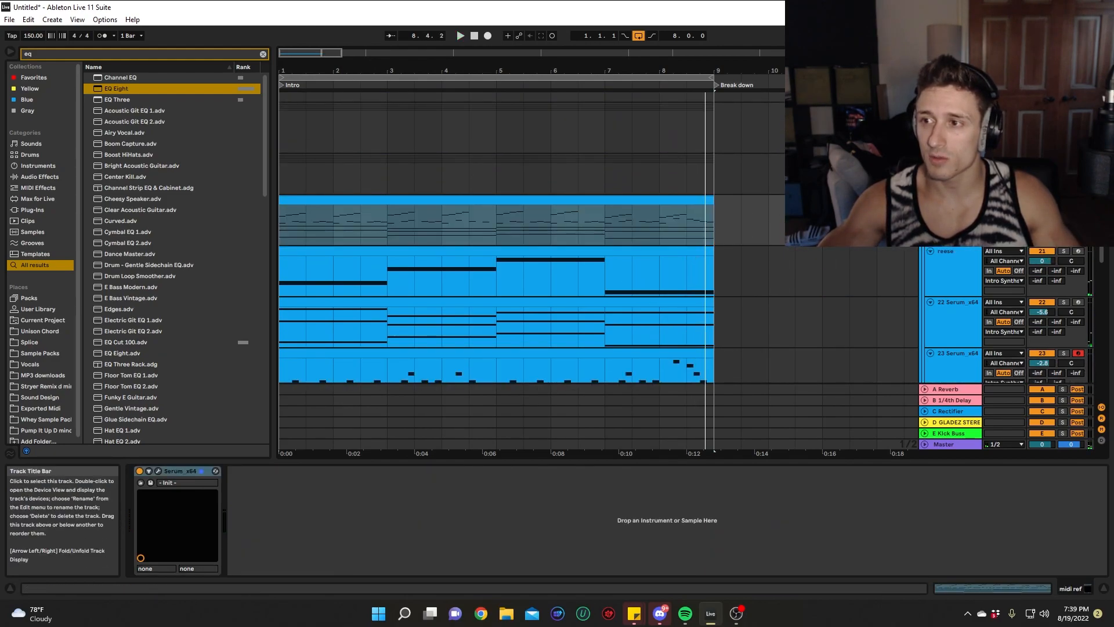
{"action": "scroll", "coordinate": [974, 300], "scroll_direction": "down", "scroll_amount": 4}
{"action": "left_click", "coordinate": [953, 296]}
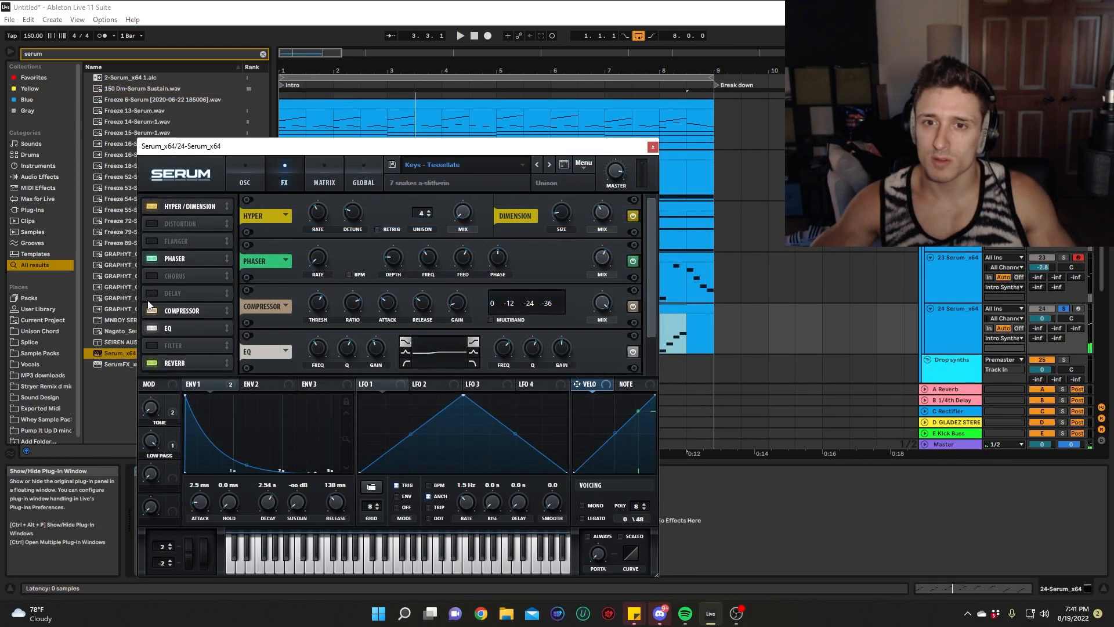
Enable ping-pong delay in the Keys - Tessellate Serum with its filter at about 1166 Hz.
{"action": "left_click_drag", "start_coordinate": [484, 304], "coordinate": [489, 311]}
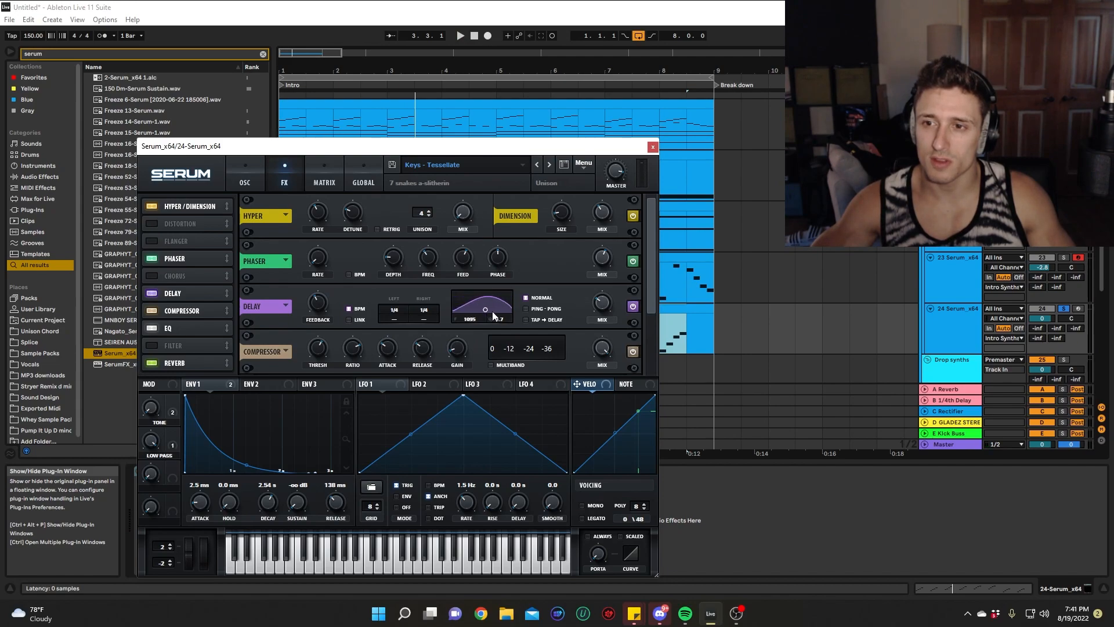
{"action": "left_click", "coordinate": [525, 309]}
{"action": "key", "text": "space"}
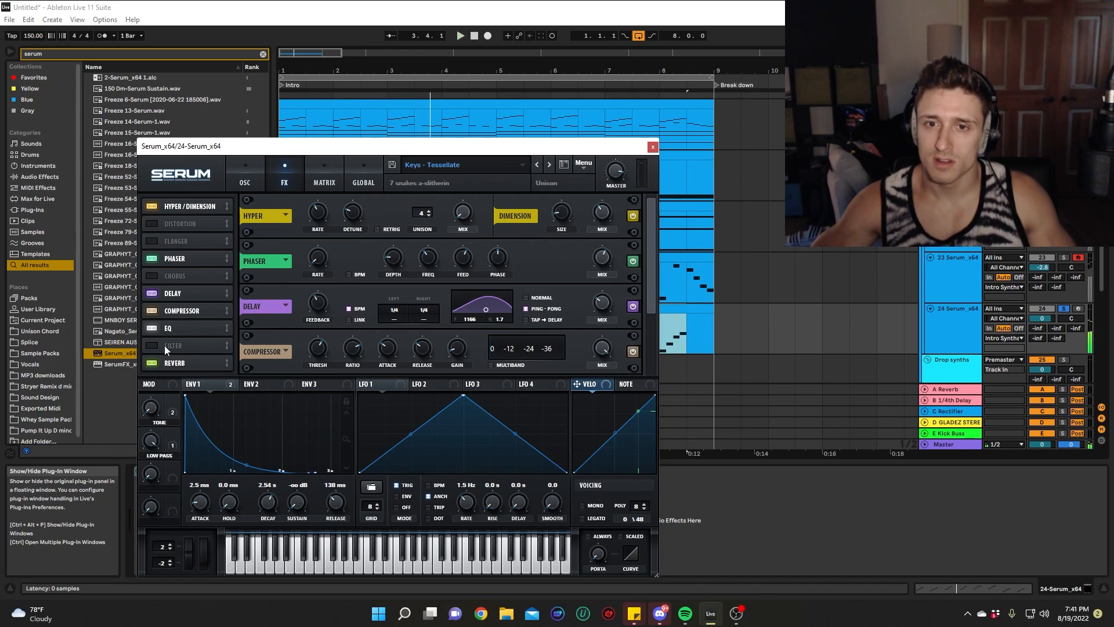
Switch the low band of Serum's EQ to a low cut, raise its frequency and close the plug-in window.
{"action": "scroll", "coordinate": [285, 332], "scroll_direction": "down", "scroll_amount": 2}
{"action": "left_click", "coordinate": [403, 317]}
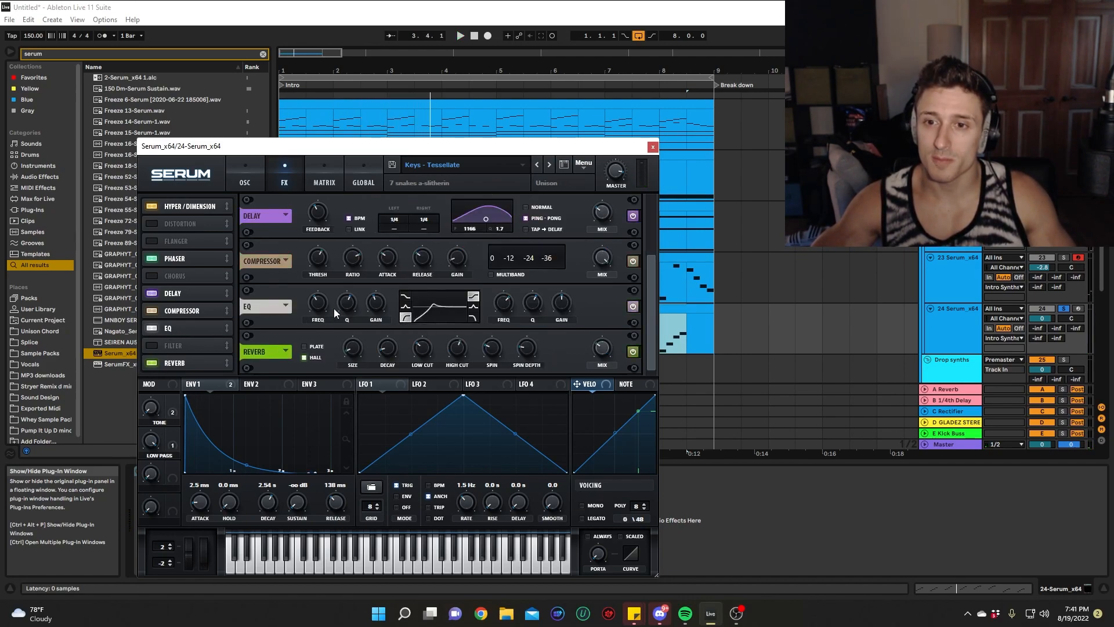
{"action": "left_click_drag", "start_coordinate": [312, 307], "coordinate": [318, 310]}
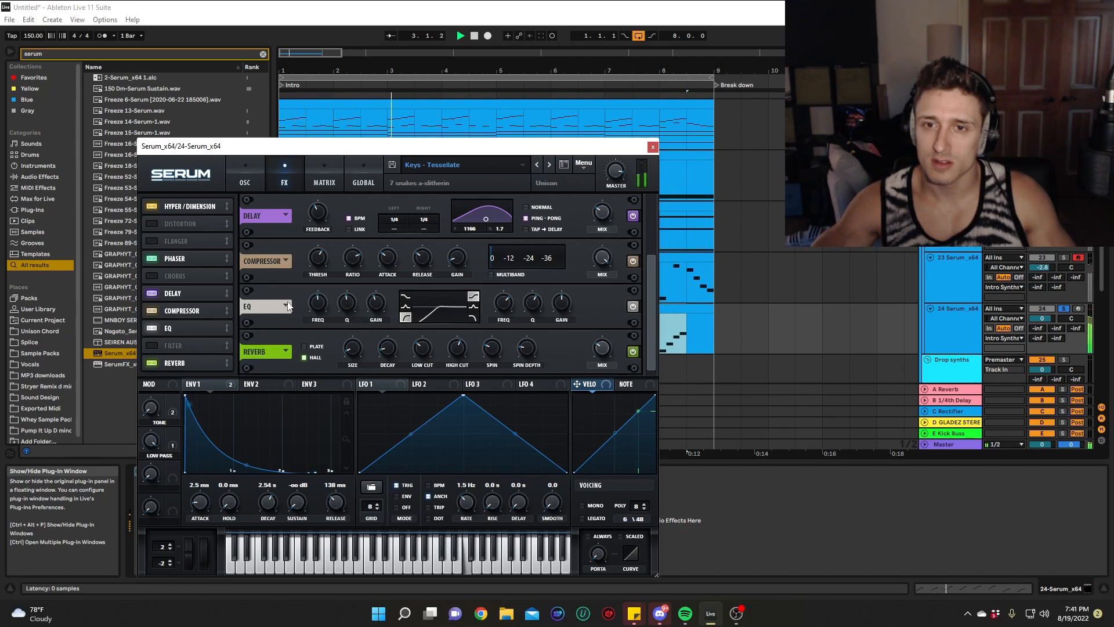
{"action": "left_click", "coordinate": [244, 176]}
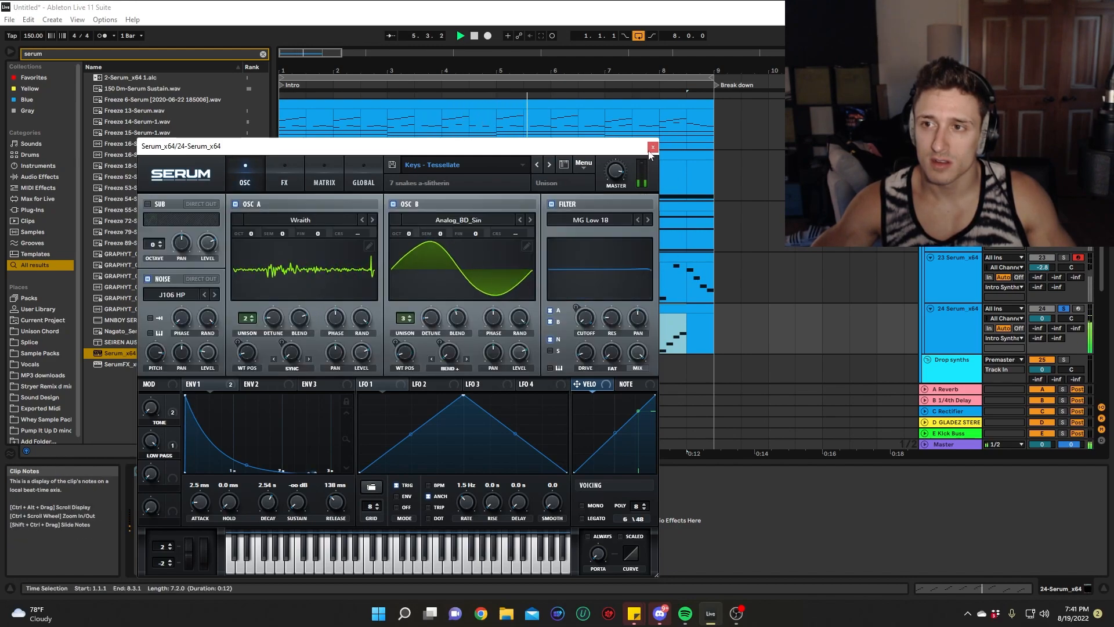
{"action": "left_click", "coordinate": [653, 147]}
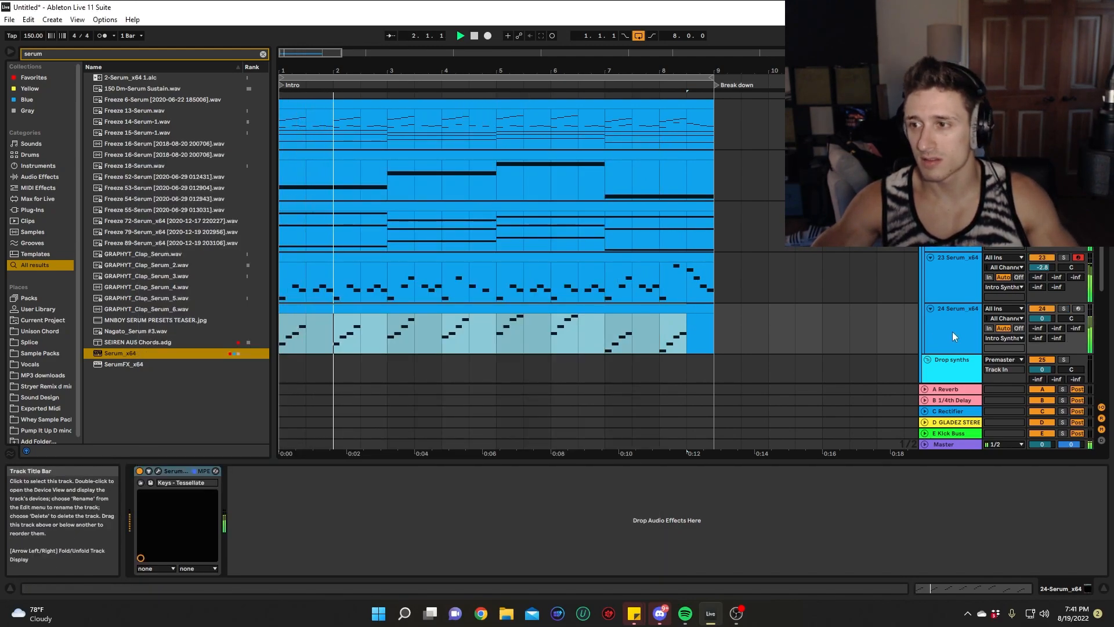
Add EQ Eight after Serum on the runs track with its low cut at about 383 Hz.
{"action": "left_click", "coordinate": [954, 353]}
{"action": "key", "text": "ctrl+f"}
{"action": "type", "text": "eq"}
{"action": "left_click_drag", "start_coordinate": [116, 88], "coordinate": [360, 524]}
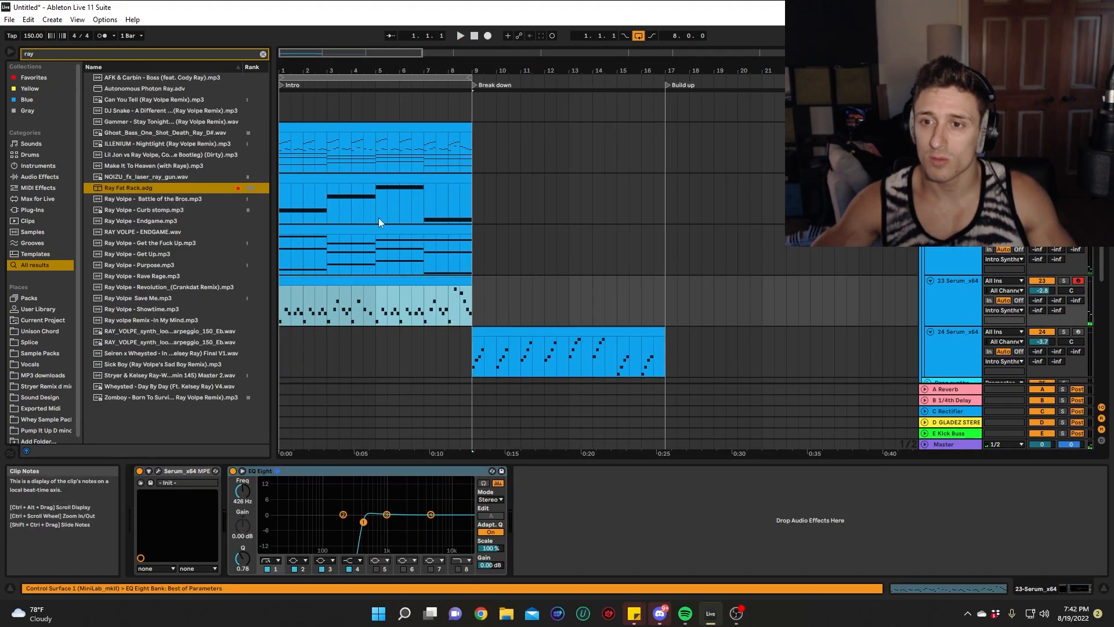
Move the reese clip to the Break down section at bar 9 and duplicate the melody clip into that section.
{"action": "left_click_drag", "start_coordinate": [380, 177], "coordinate": [586, 191]}
{"action": "left_click", "coordinate": [533, 341]}
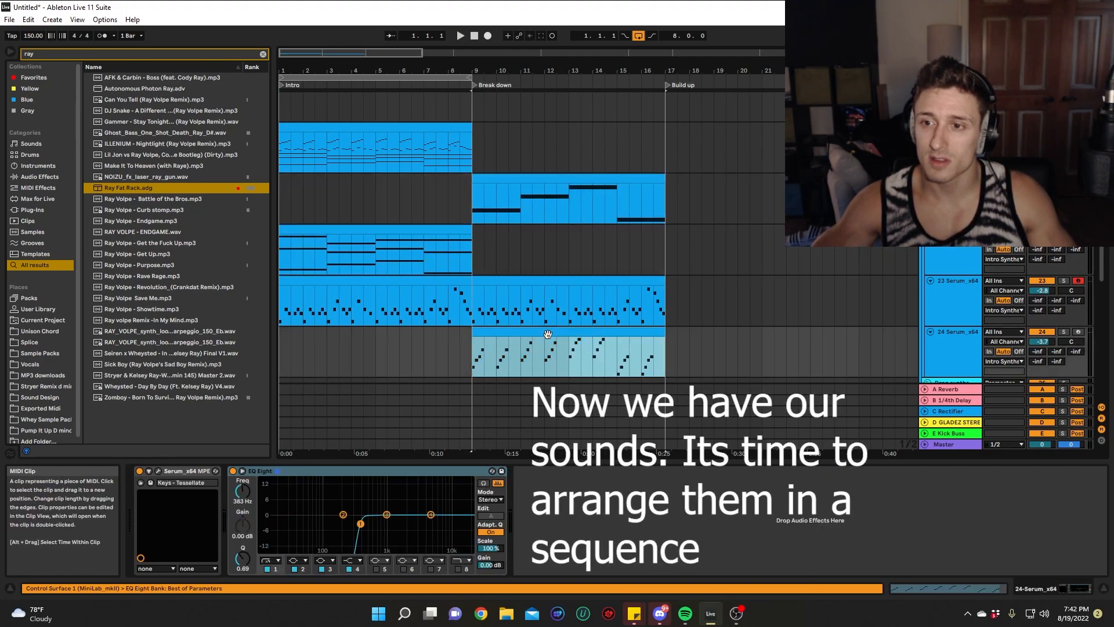
Play the intro from bar 1 and set the chord track's EQ Eight low cut to about 114 Hz.
{"action": "left_click", "coordinate": [282, 210]}
{"action": "key", "text": "space"}
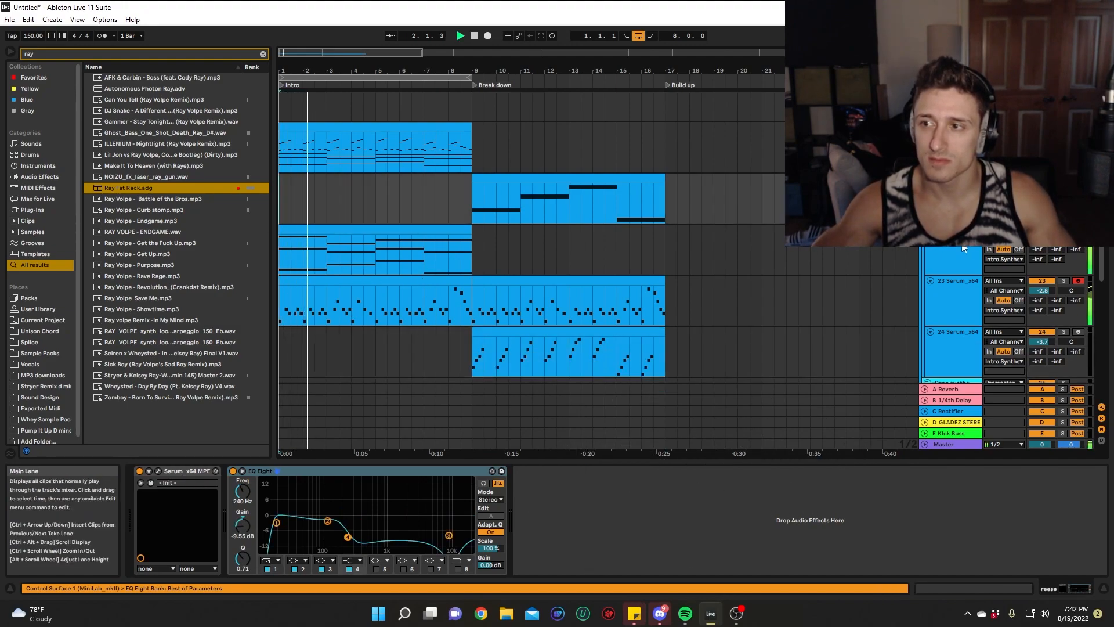
{"action": "left_click", "coordinate": [932, 270]}
{"action": "mouse_move", "coordinate": [1013, 521]}
{"action": "left_mouse_down"}
{"action": "mouse_move", "coordinate": [953, 520]}
{"action": "mouse_move", "coordinate": [1005, 524]}
{"action": "left_mouse_up"}
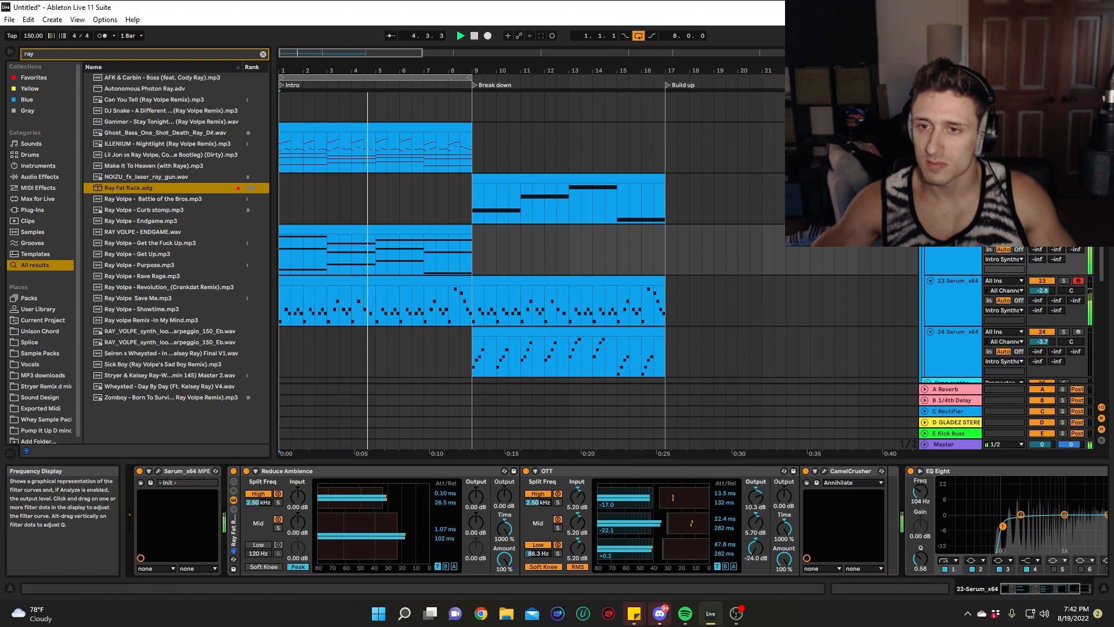
Deactivate the intro melody clip, and duplicate the chord clip into the Break down with that section looped.
{"action": "left_click", "coordinate": [415, 316]}
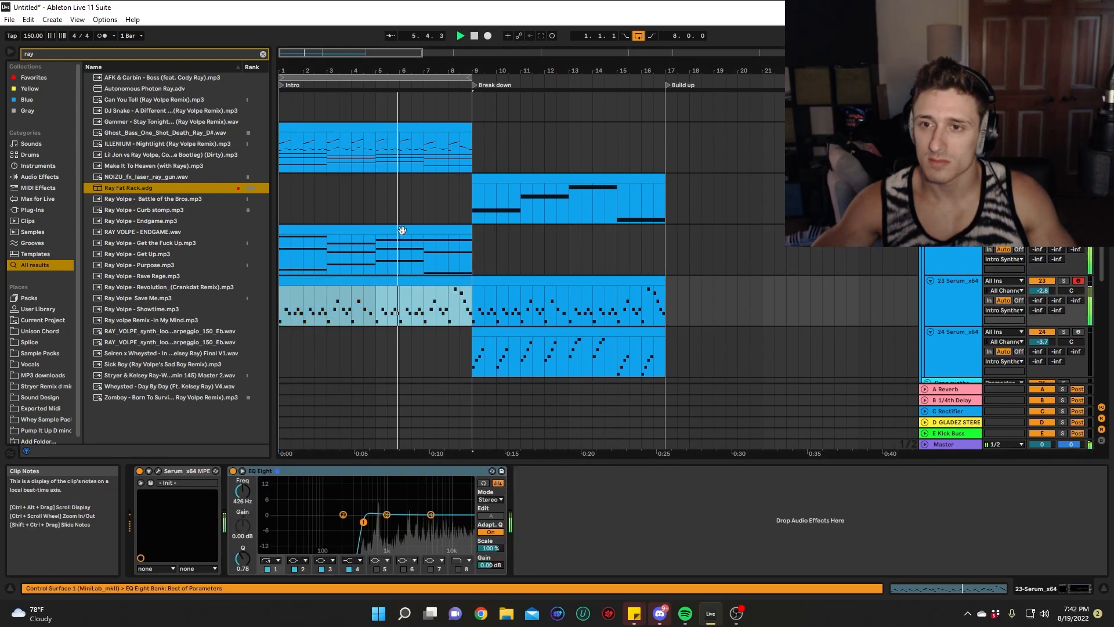
{"action": "key", "text": "0"}
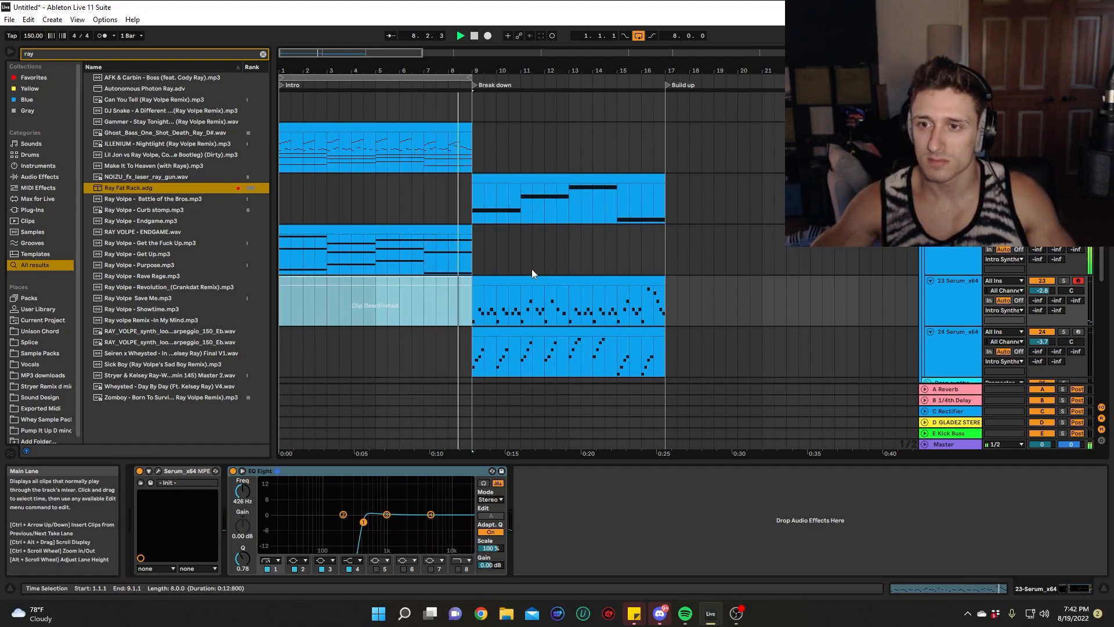
{"action": "left_click", "coordinate": [424, 226]}
{"action": "key", "text": "ctrl+d"}
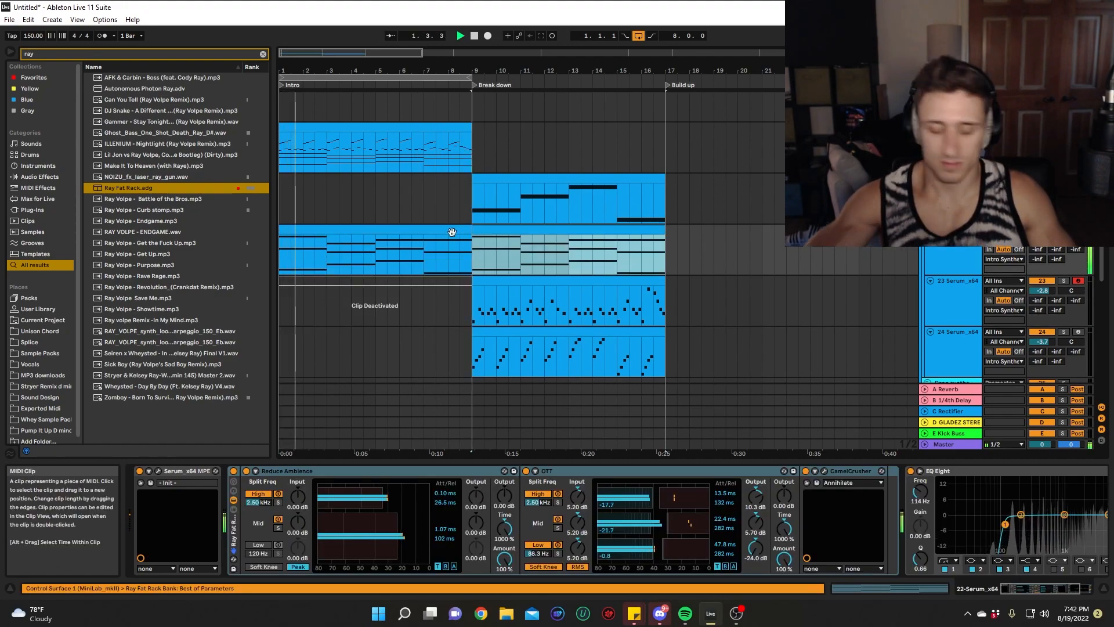
{"action": "key", "text": "ctrl+l"}
Copy the last four bars of the reese clip to bar 5 and automate an Auto Filter cutoff rising from bar 5 to bar 9.
{"action": "left_click", "coordinate": [569, 203]}
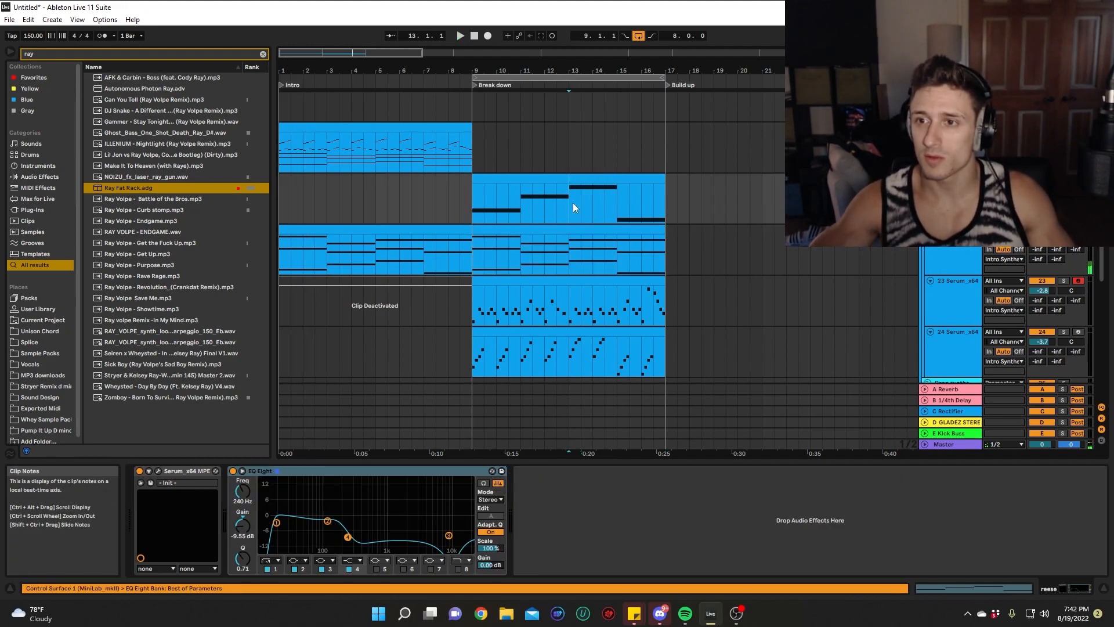
{"action": "left_click_drag", "start_coordinate": [573, 203], "coordinate": [649, 203]}
{"action": "left_click", "coordinate": [368, 197]}
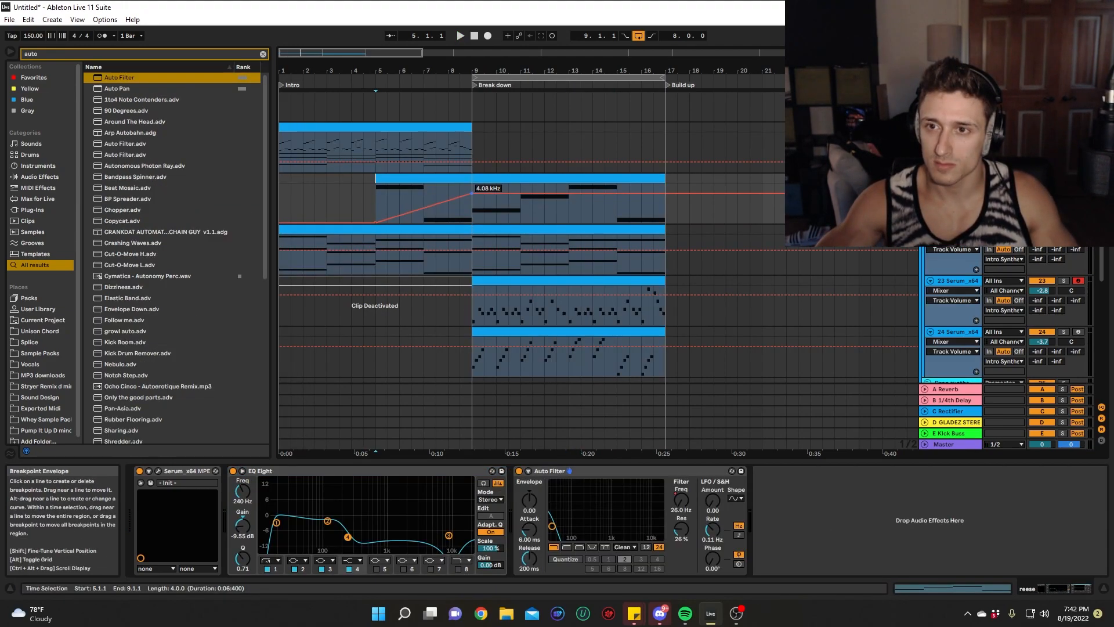
{"action": "key", "text": "space"}
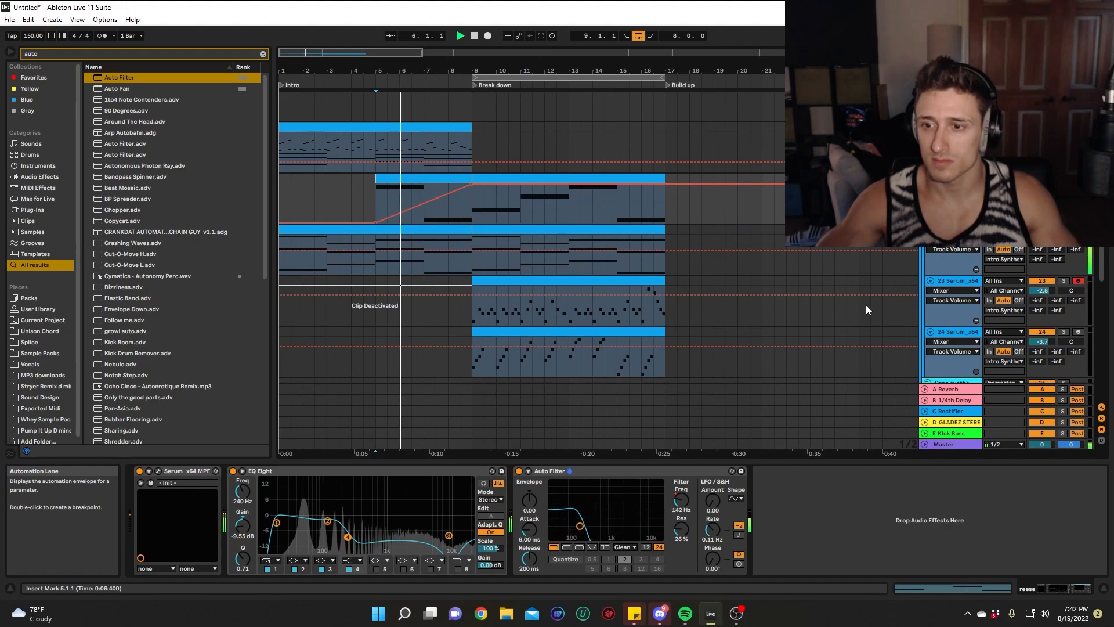
Hide the automation lanes and set the runs track's volume to about -5.2 dB.
{"action": "right_click", "coordinate": [821, 369]}
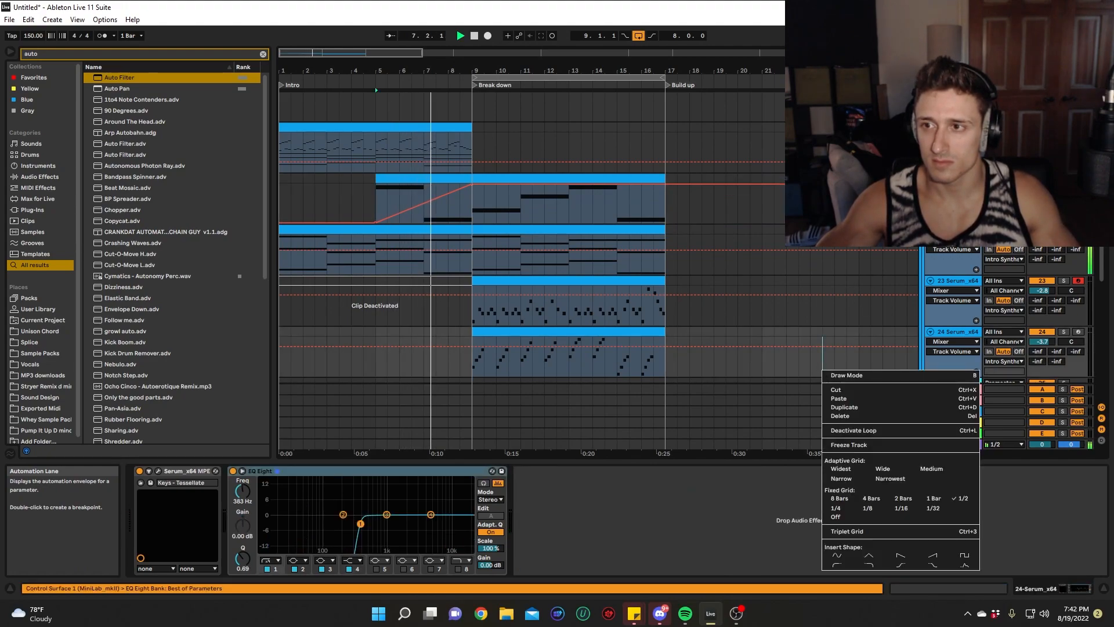
{"action": "key", "text": "Escape"}
{"action": "key", "text": "a"}
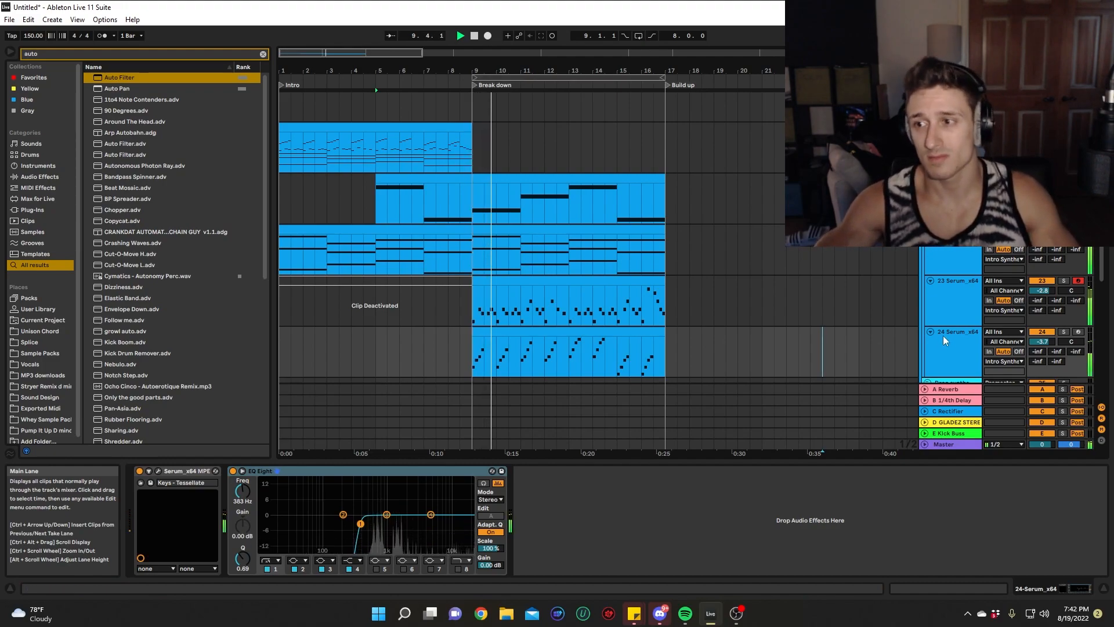
{"action": "left_click_drag", "start_coordinate": [1043, 341], "coordinate": [1043, 333]}
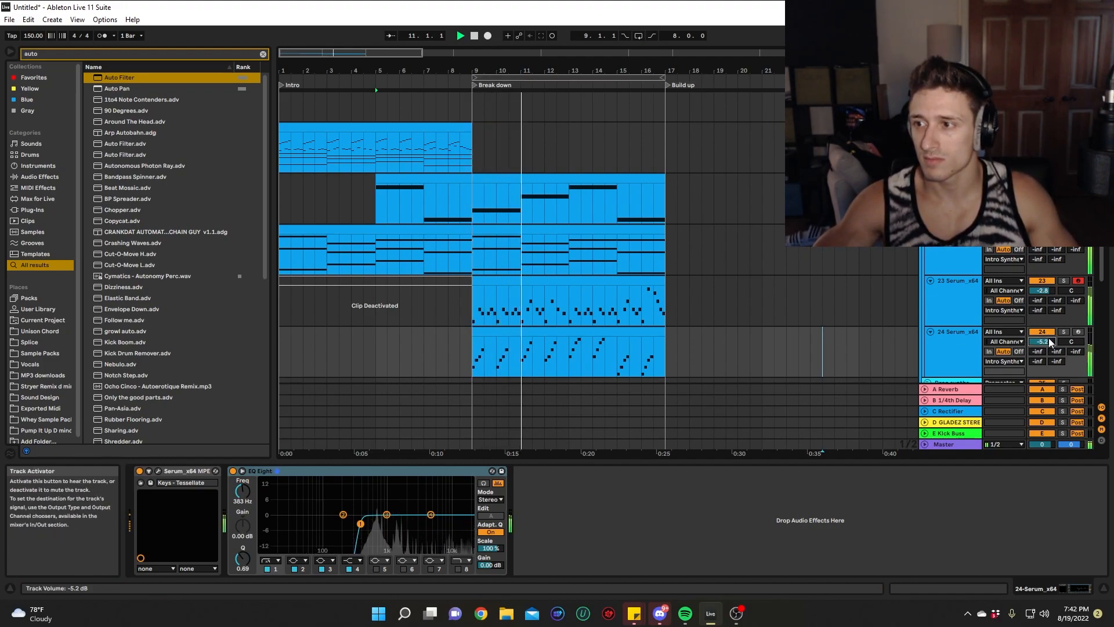
Rename the chord Serum track as "saw chords".
{"action": "scroll", "coordinate": [586, 255], "scroll_direction": "down", "scroll_amount": 5}
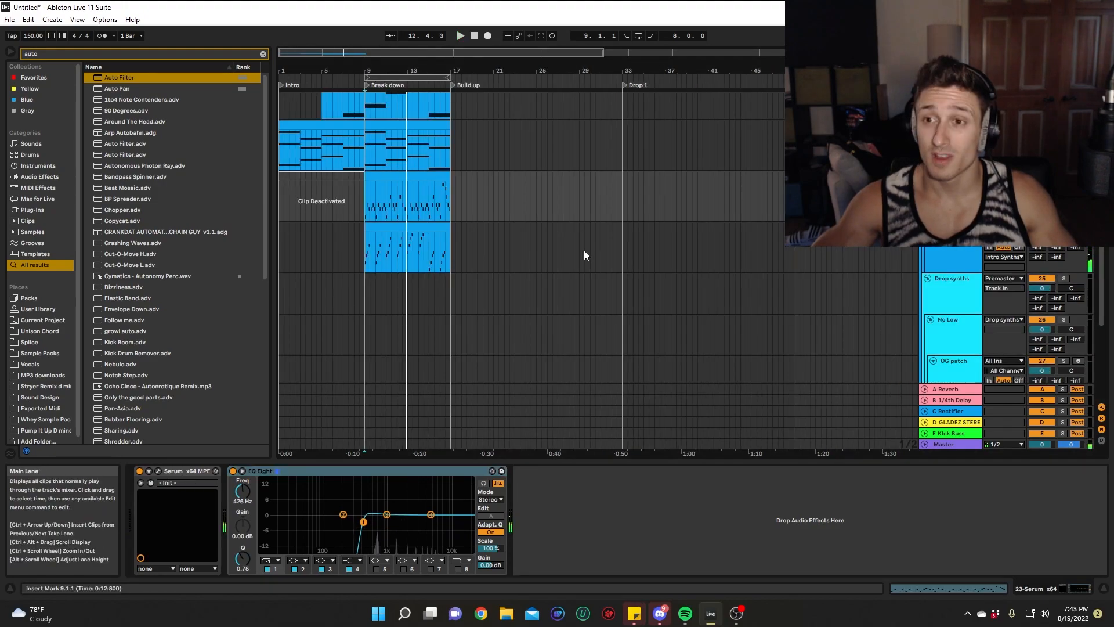
{"action": "scroll", "coordinate": [581, 247], "scroll_direction": "up", "scroll_amount": 2}
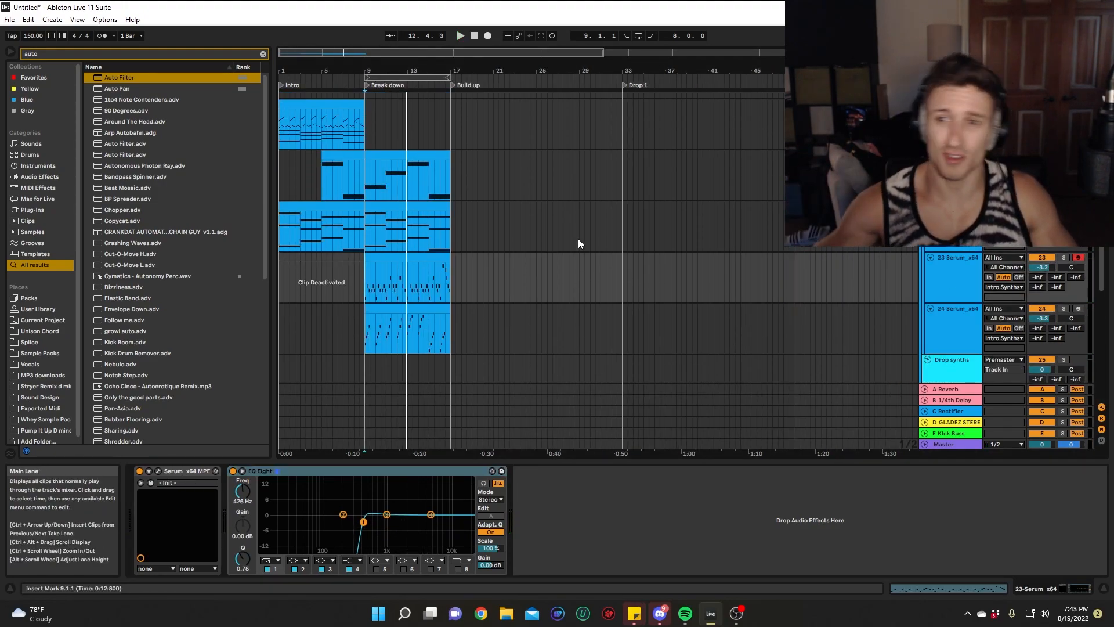
{"action": "scroll", "coordinate": [578, 238], "scroll_direction": "up", "scroll_amount": 1}
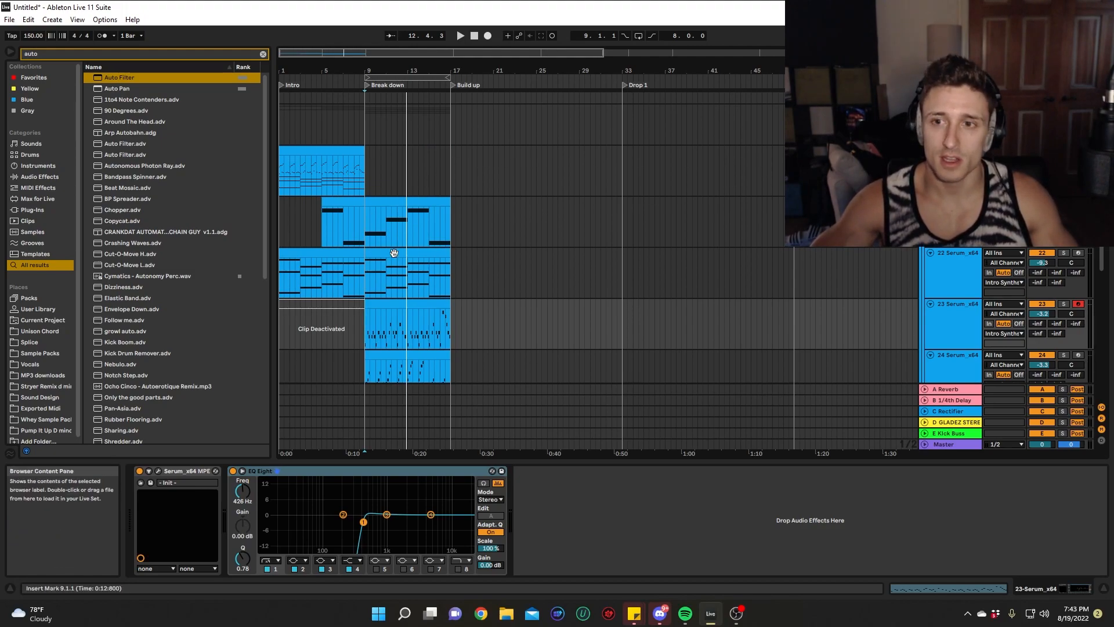
{"action": "left_click", "coordinate": [741, 252]}
{"action": "right_click", "coordinate": [956, 277]}
{"action": "left_click", "coordinate": [974, 322]}
{"action": "type", "text": "saw chords"}
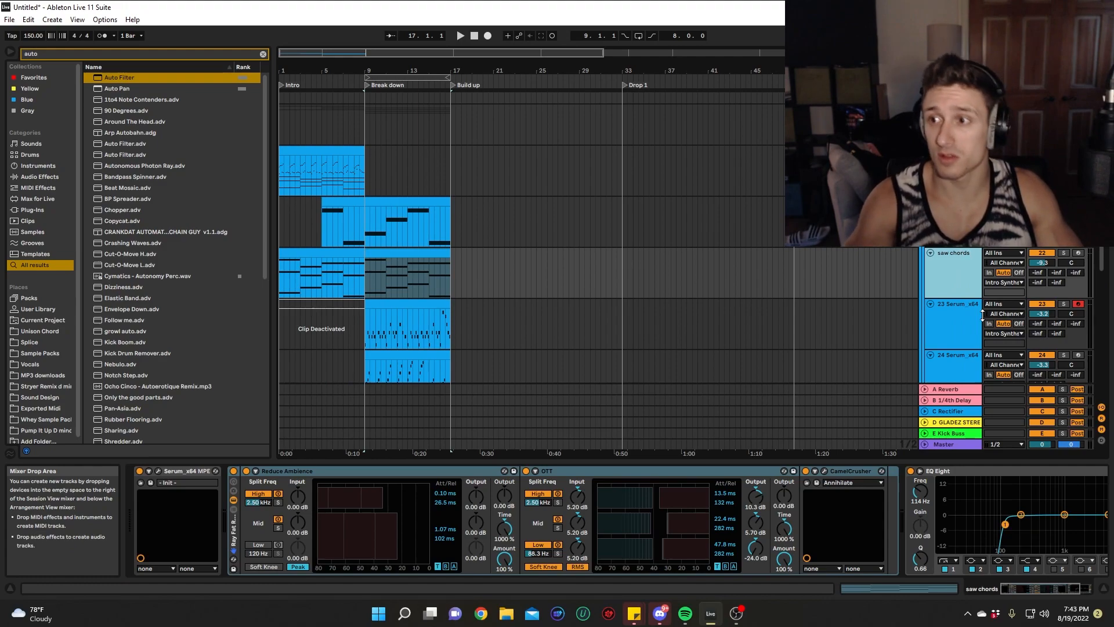
Rename Serum track 23 as "melody".
{"action": "left_click", "coordinate": [948, 307]}
{"action": "right_click", "coordinate": [947, 308]}
{"action": "left_click", "coordinate": [978, 352]}
{"action": "type", "text": "melodu"}
{"action": "key", "text": "BackSpace"}
{"action": "type", "text": "y"}
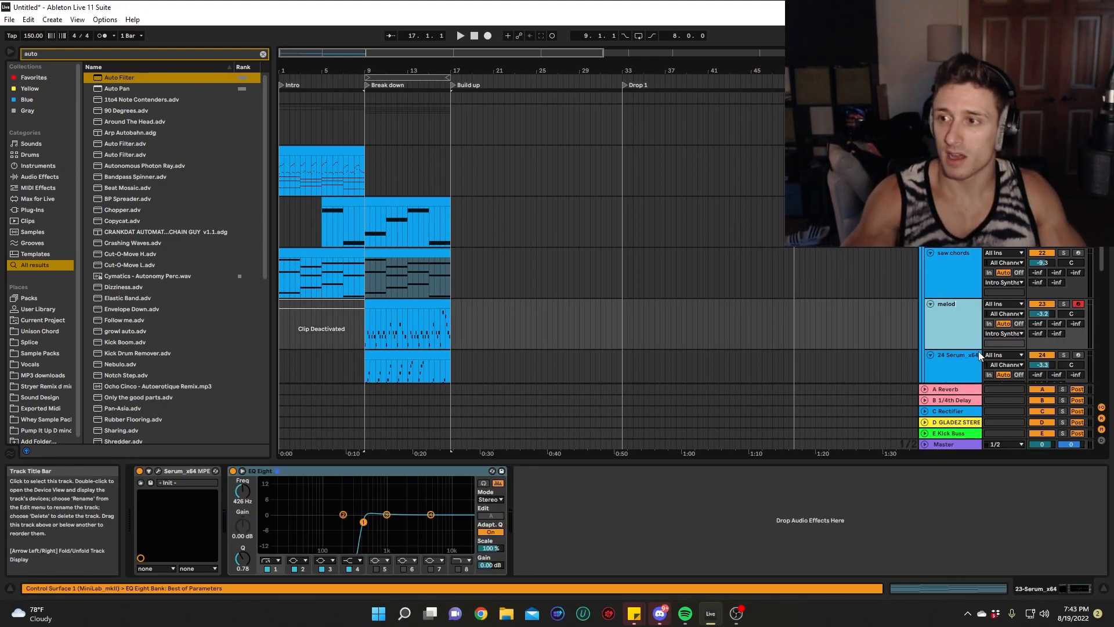
{"action": "key", "text": "Return"}
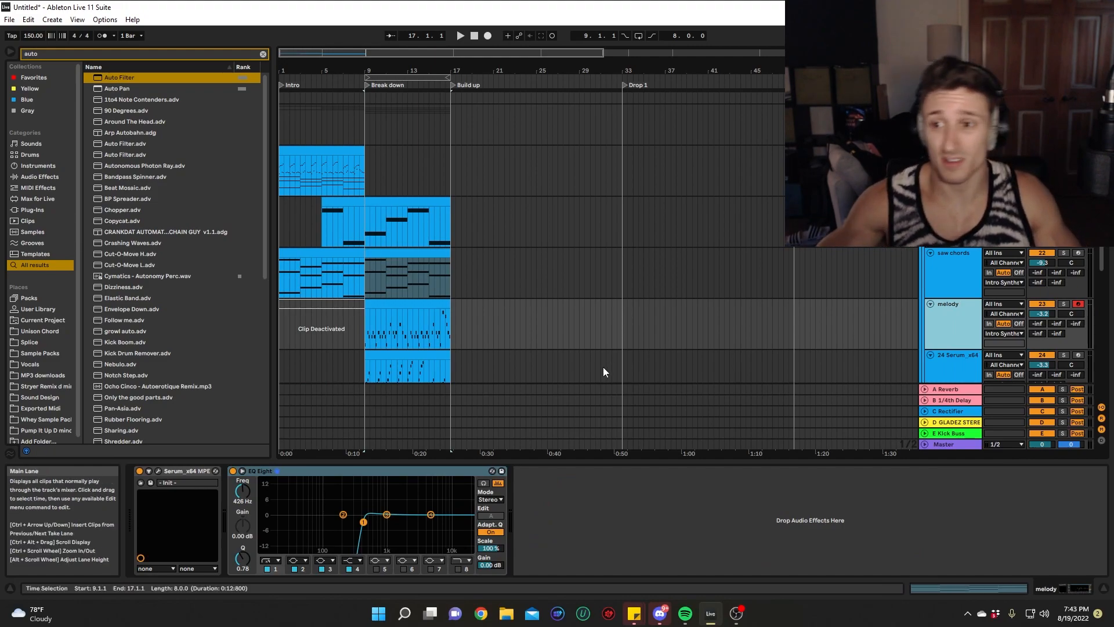
Duplicate the melody track together with its clips and devices.
{"action": "left_click", "coordinate": [435, 304]}
{"action": "scroll", "coordinate": [713, 301], "scroll_direction": "down", "scroll_amount": 2}
{"action": "left_click", "coordinate": [945, 300]}
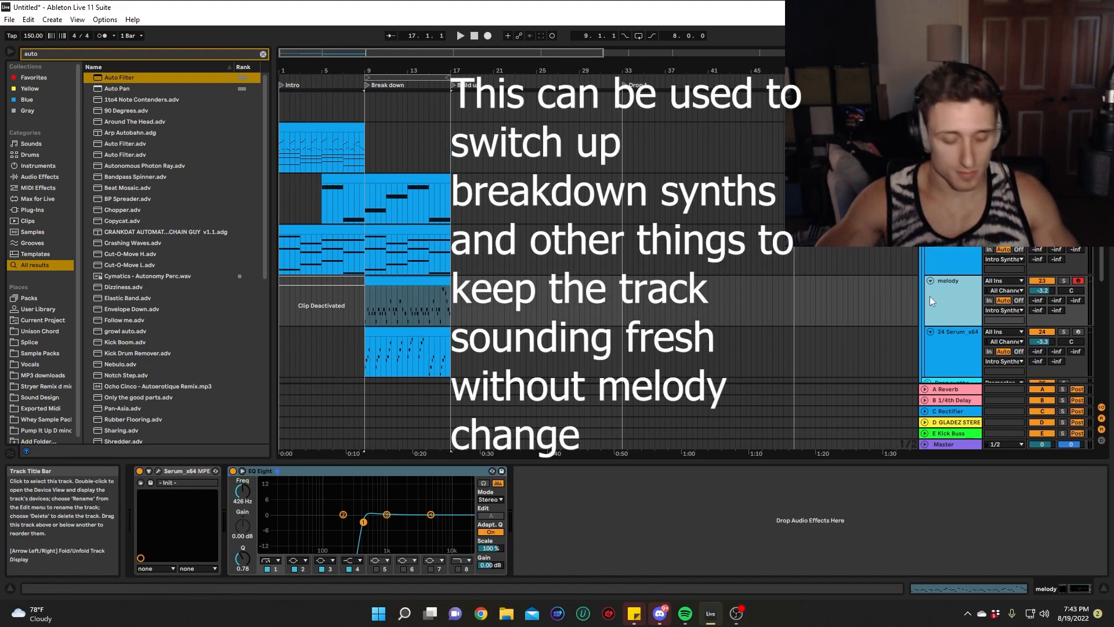
{"action": "key", "text": "ctrl+d"}
Open Serum on the duplicated melody track and load the SY Sickly keys [GI] preset.
{"action": "scroll", "coordinate": [455, 307], "scroll_direction": "down", "scroll_amount": 3}
{"action": "left_click", "coordinate": [430, 213]}
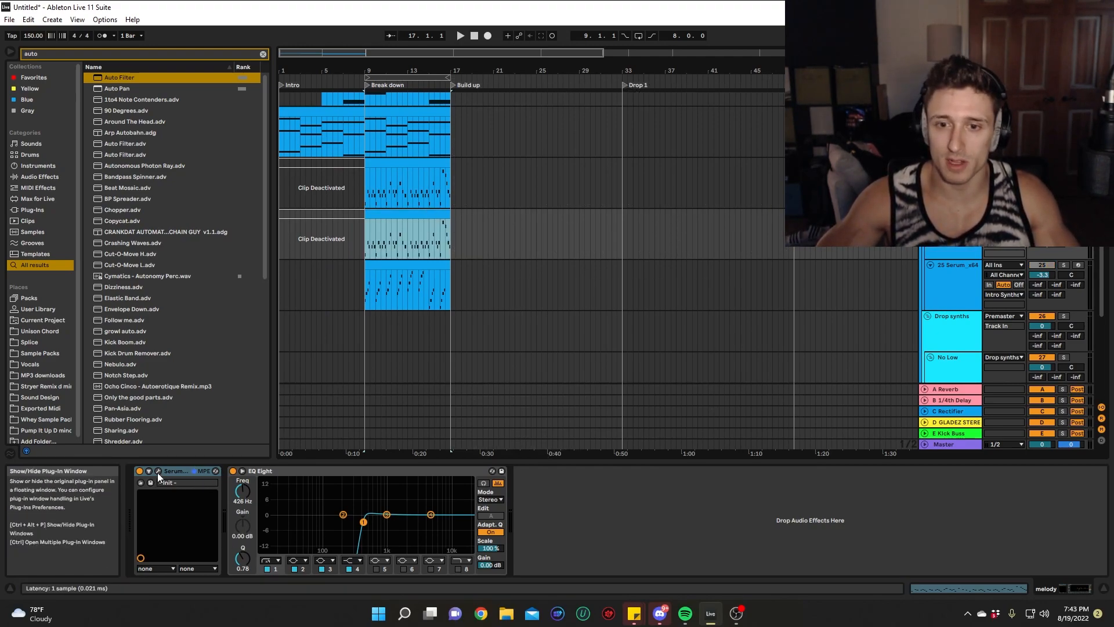
{"action": "left_click", "coordinate": [158, 471]}
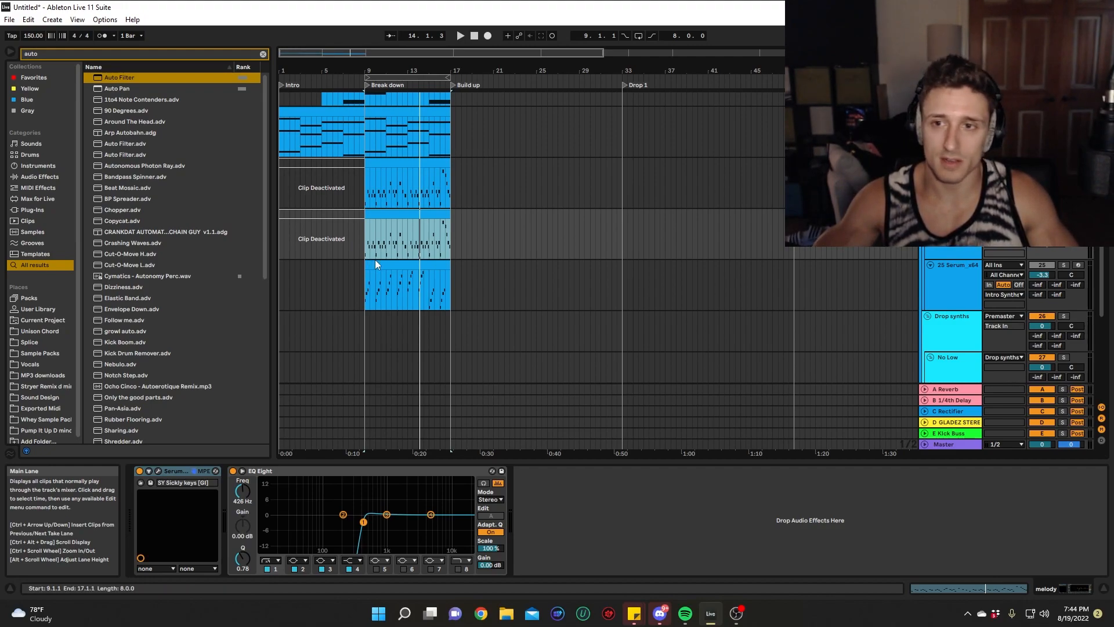
Audition the breakdown from bar 9 and take the duplicated melody track out of solo.
{"action": "key", "text": "space"}
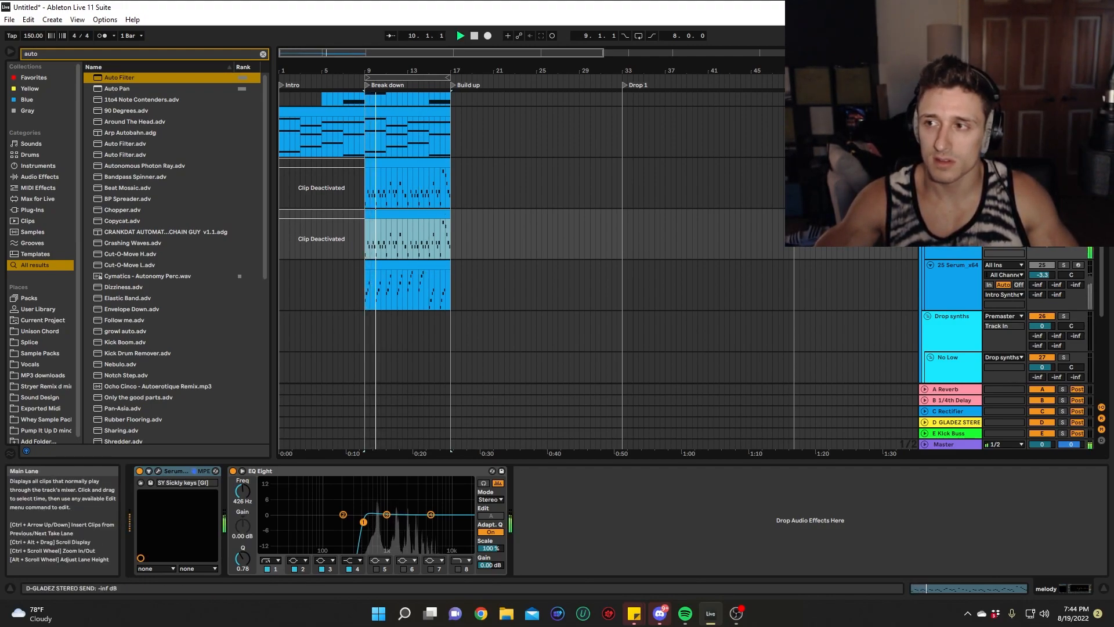
{"action": "left_click", "coordinate": [1064, 213]}
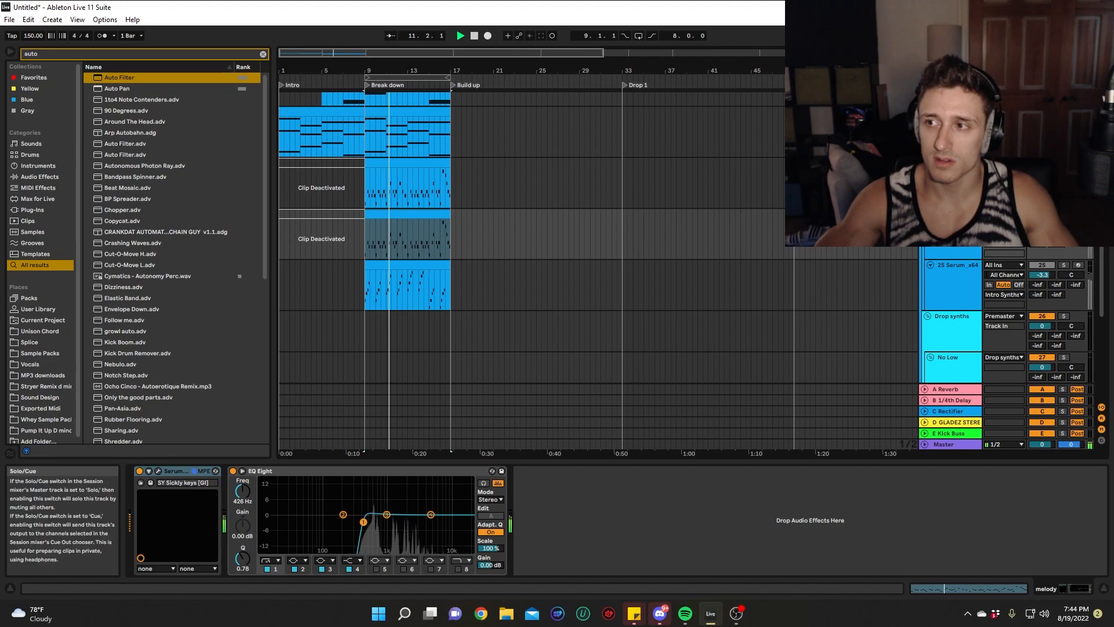
{"action": "key", "text": "space"}
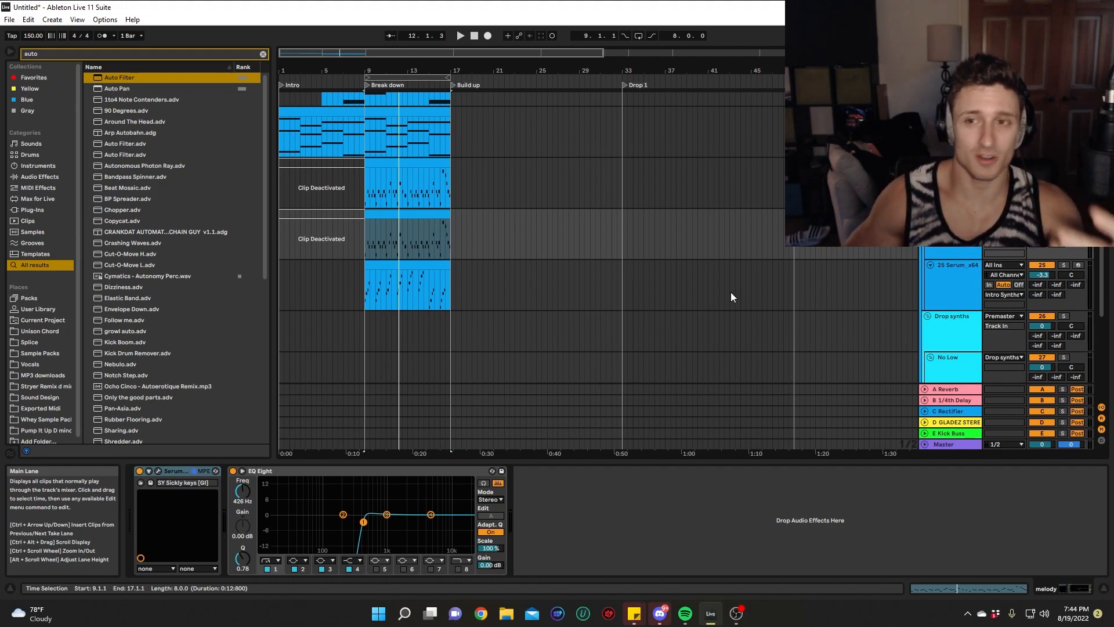
Duplicate the eight-bar intro clip on the midi ref track so the copy fills the breakdown from bar 9 to 17.
{"action": "scroll", "coordinate": [322, 190], "scroll_direction": "up", "scroll_amount": 5}
{"action": "left_click", "coordinate": [322, 184]}
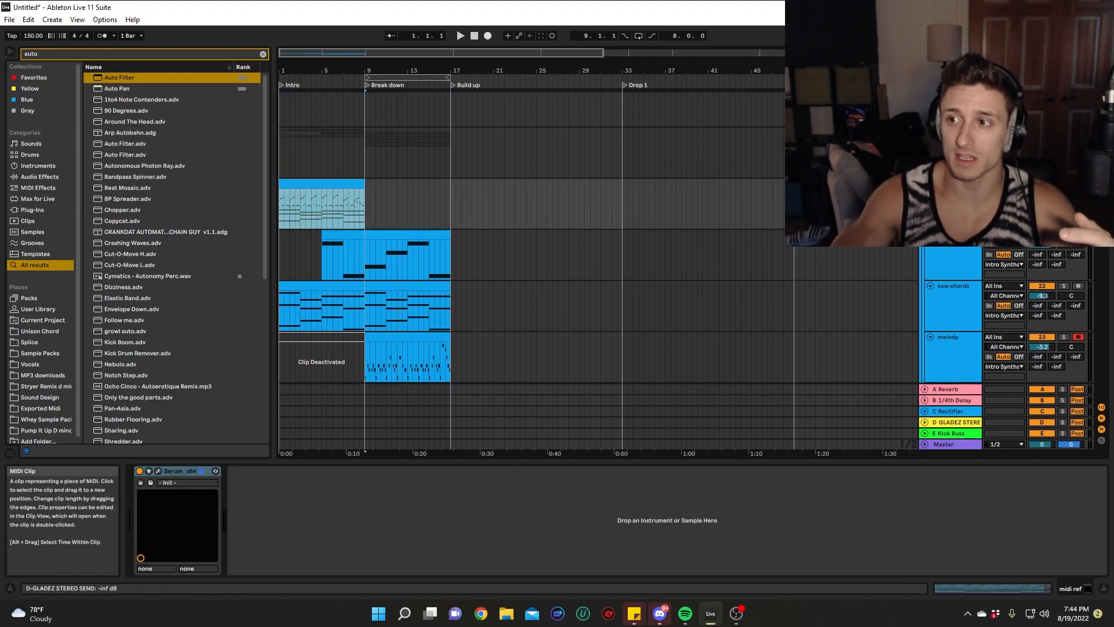
{"action": "left_click", "coordinate": [930, 184]}
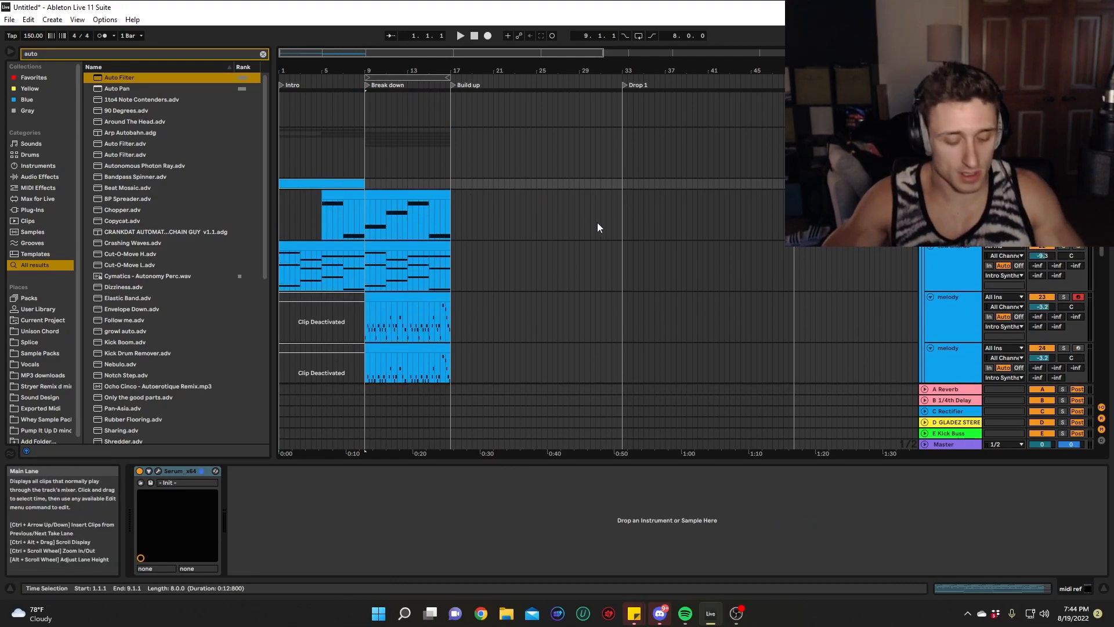
{"action": "key", "text": "ctrl+d"}
{"action": "left_click", "coordinate": [930, 184]}
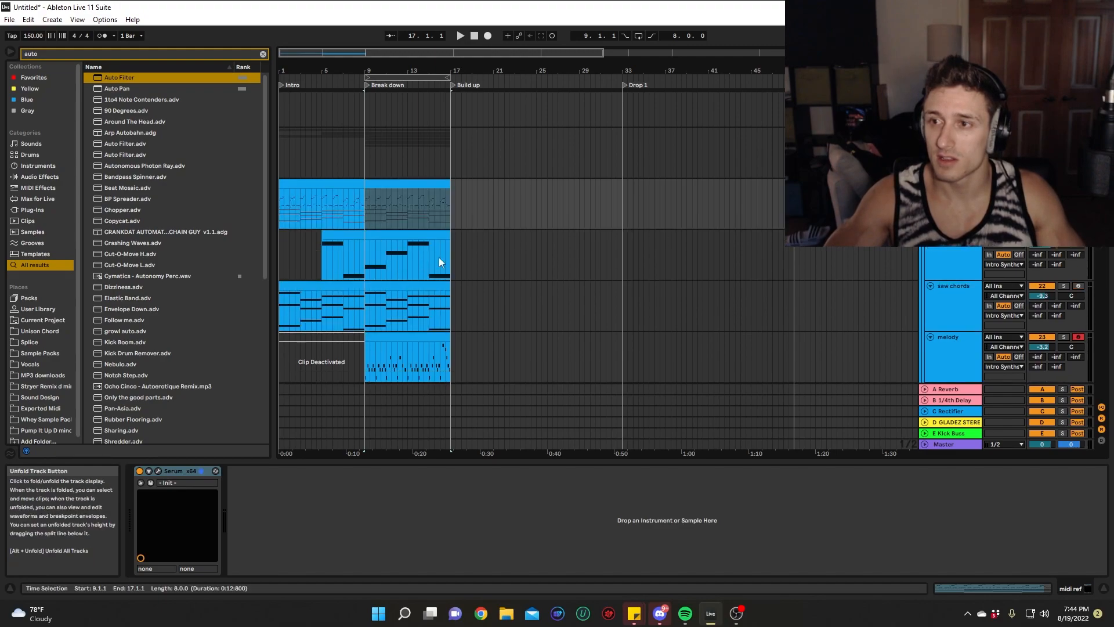
Rename the intro clip on the midi ref track as "option 1" and its breakdown copy as "option 2".
{"action": "left_click", "coordinate": [340, 187]}
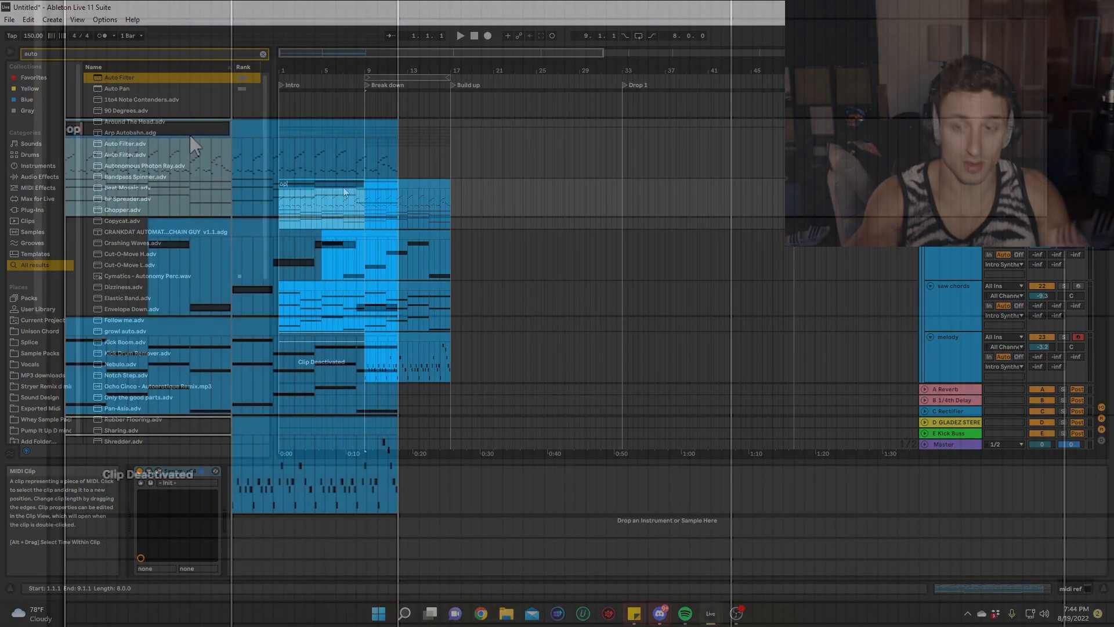
{"action": "type", "text": "option 1"}
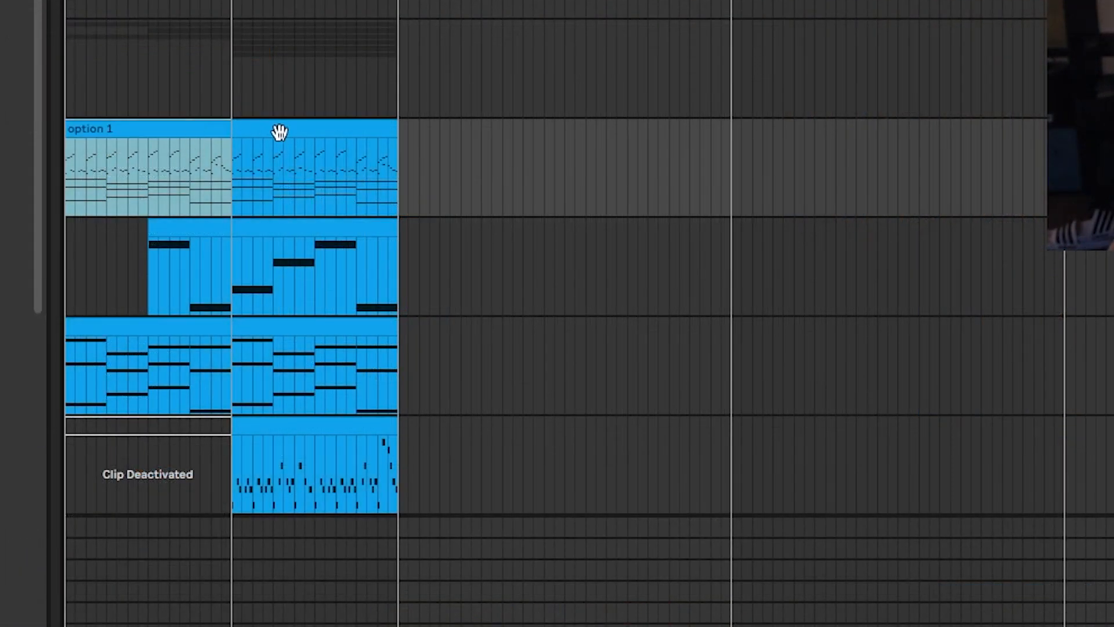
{"action": "left_click", "coordinate": [319, 135]}
{"action": "key", "text": "ctrl+r"}
{"action": "type", "text": "option "}
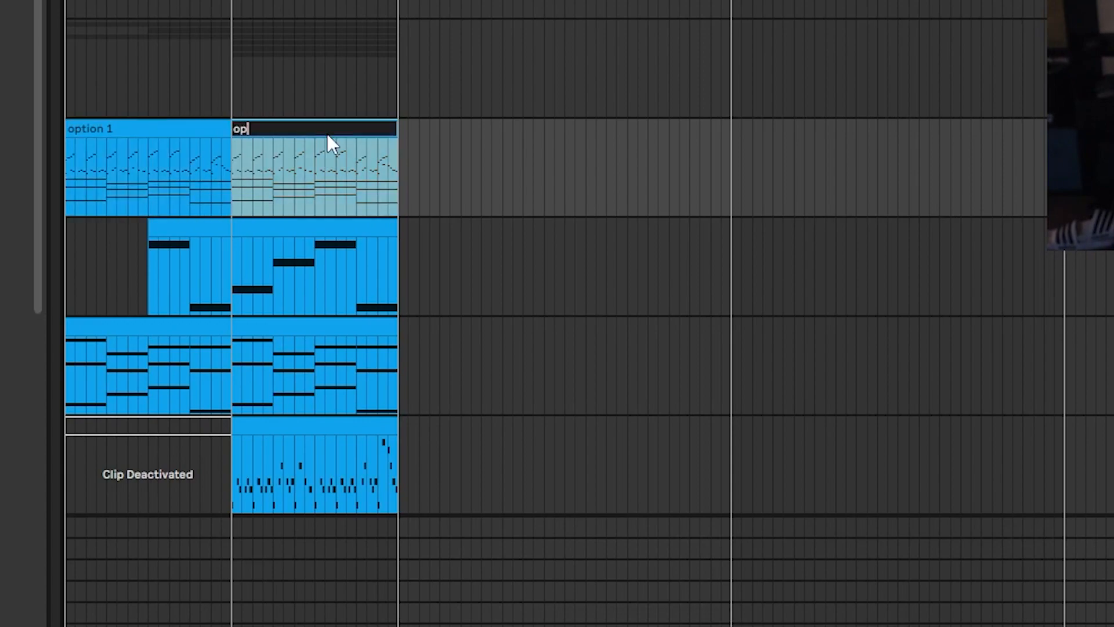
{"action": "type", "text": "2"}
{"action": "key", "text": "Return"}
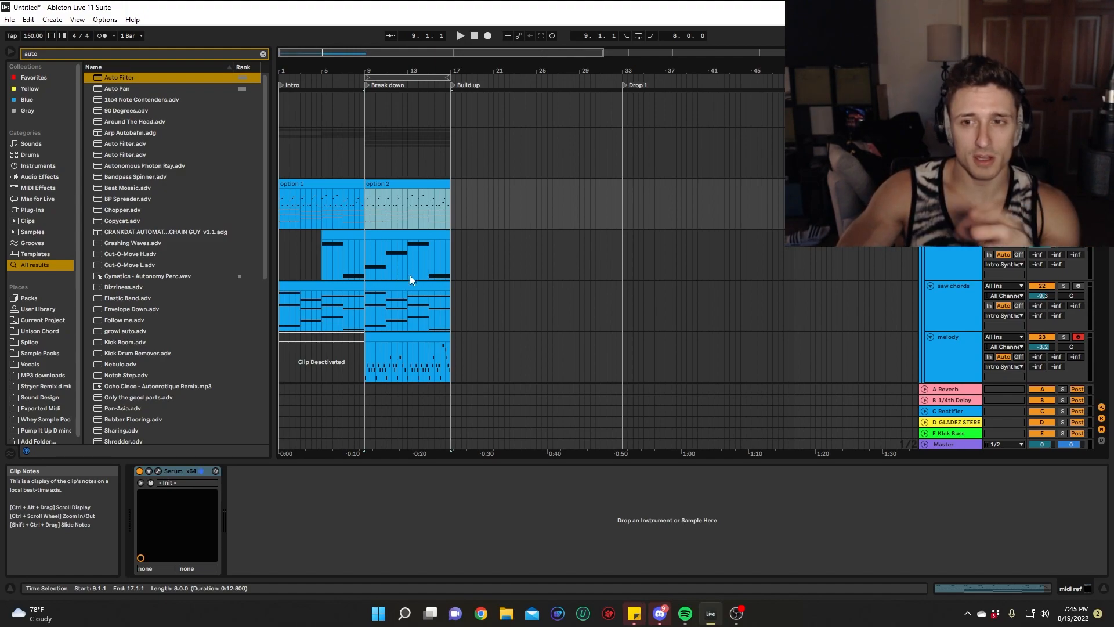
{"action": "scroll", "coordinate": [455, 277], "scroll_direction": "down", "scroll_amount": 2}
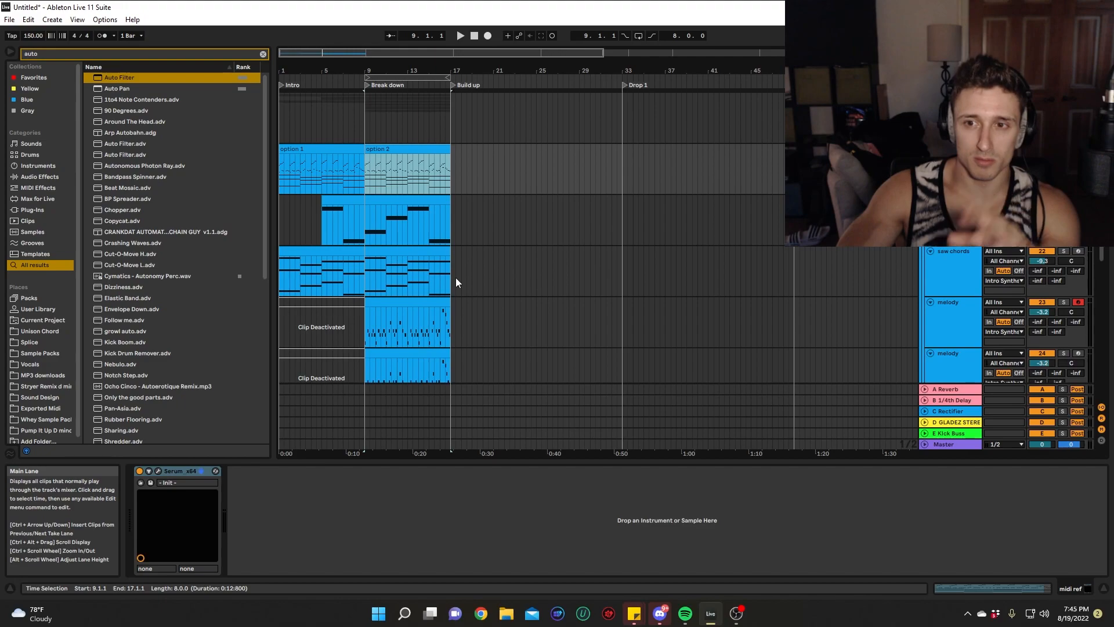
{"action": "scroll", "coordinate": [452, 286], "scroll_direction": "up", "scroll_amount": 3}
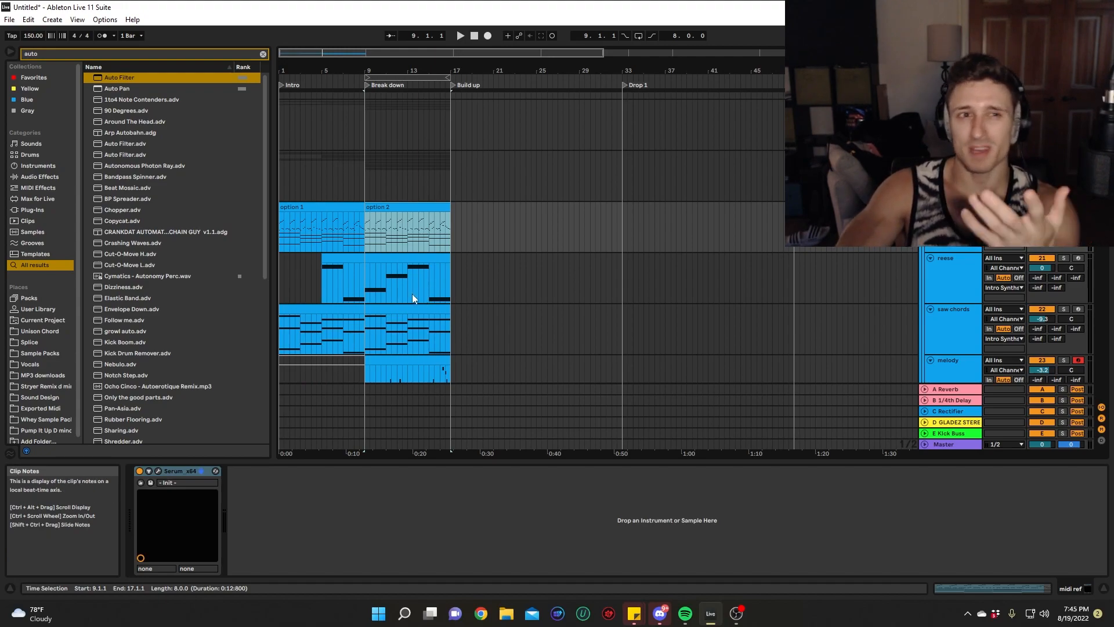
{"action": "scroll", "coordinate": [409, 290], "scroll_direction": "down", "scroll_amount": 4}
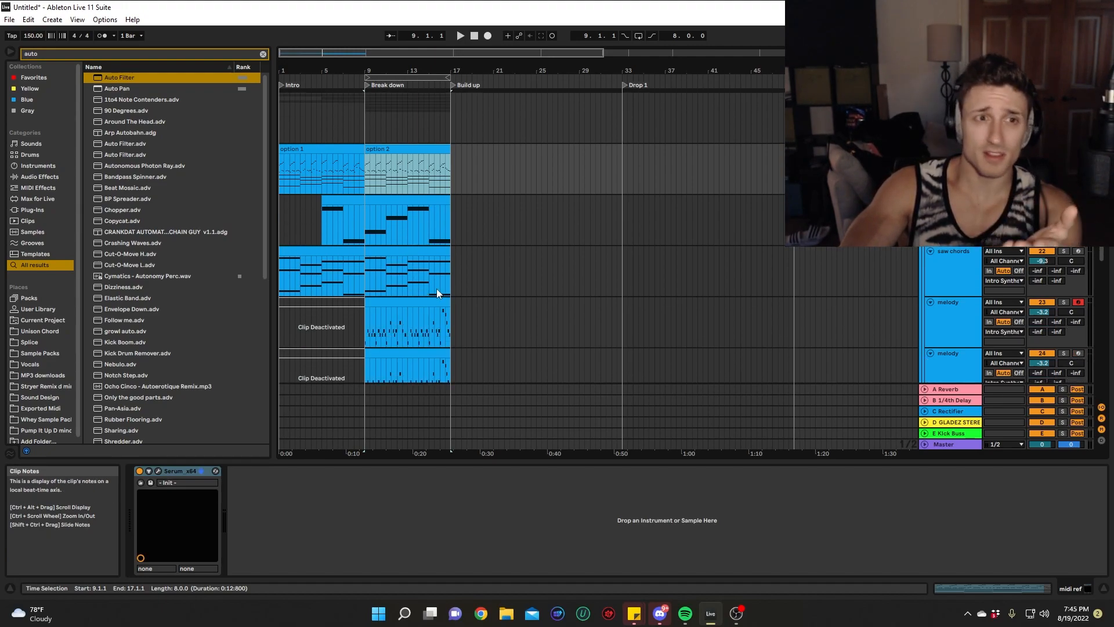
{"action": "scroll", "coordinate": [437, 288], "scroll_direction": "up", "scroll_amount": 2}
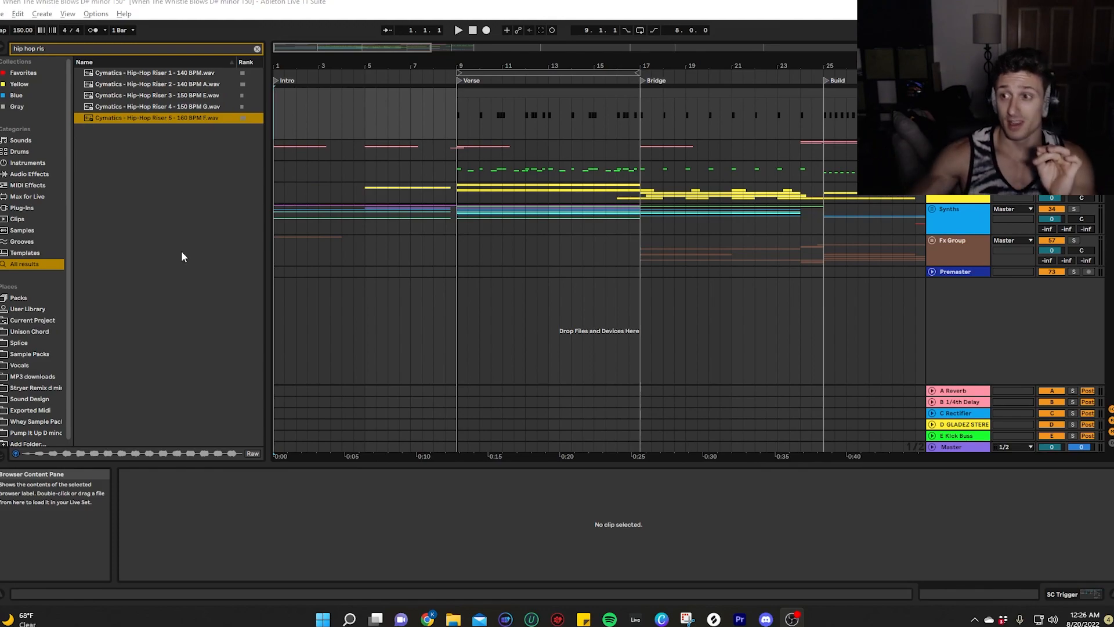
Examine the layers inside the Synths group of the finished D# minor project, including the melody tracks nested in 41 Group.
{"action": "left_click", "coordinate": [932, 209]}
{"action": "scroll", "coordinate": [689, 329], "scroll_direction": "down", "scroll_amount": 10}
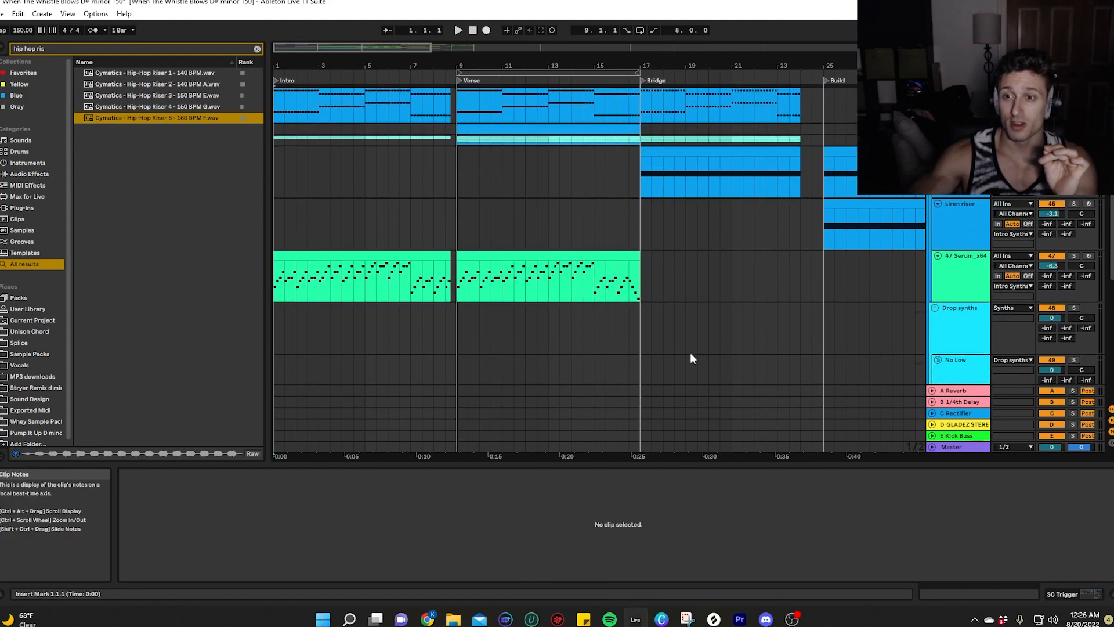
{"action": "scroll", "coordinate": [725, 350], "scroll_direction": "up", "scroll_amount": 3}
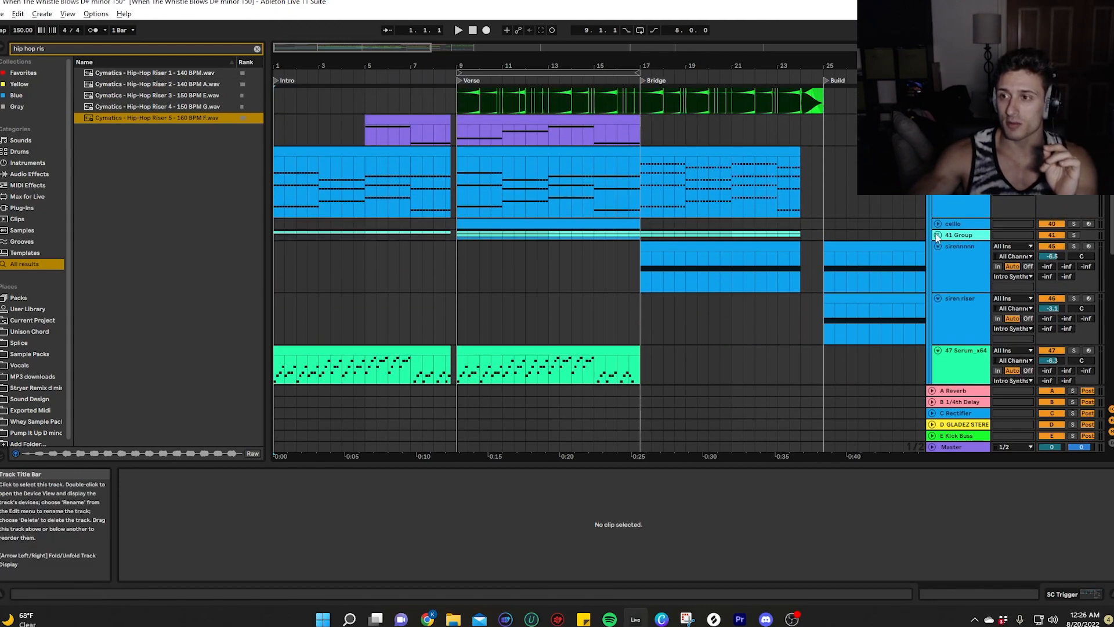
{"action": "left_click", "coordinate": [937, 235]}
{"action": "scroll", "coordinate": [652, 265], "scroll_direction": "down", "scroll_amount": 2}
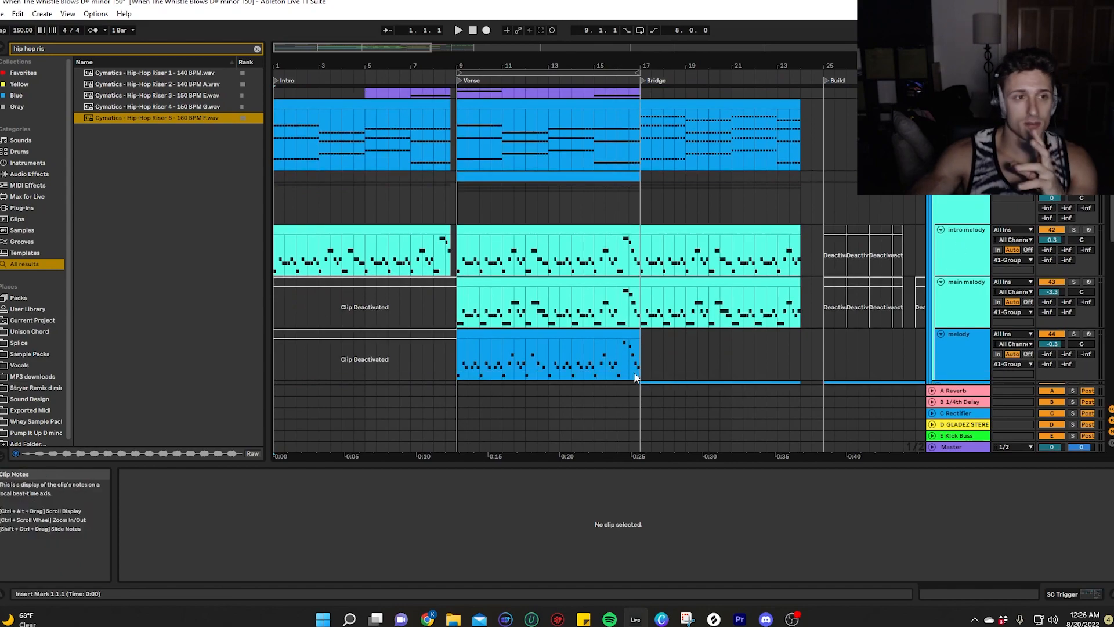
{"action": "scroll", "coordinate": [634, 371], "scroll_direction": "up", "scroll_amount": 5}
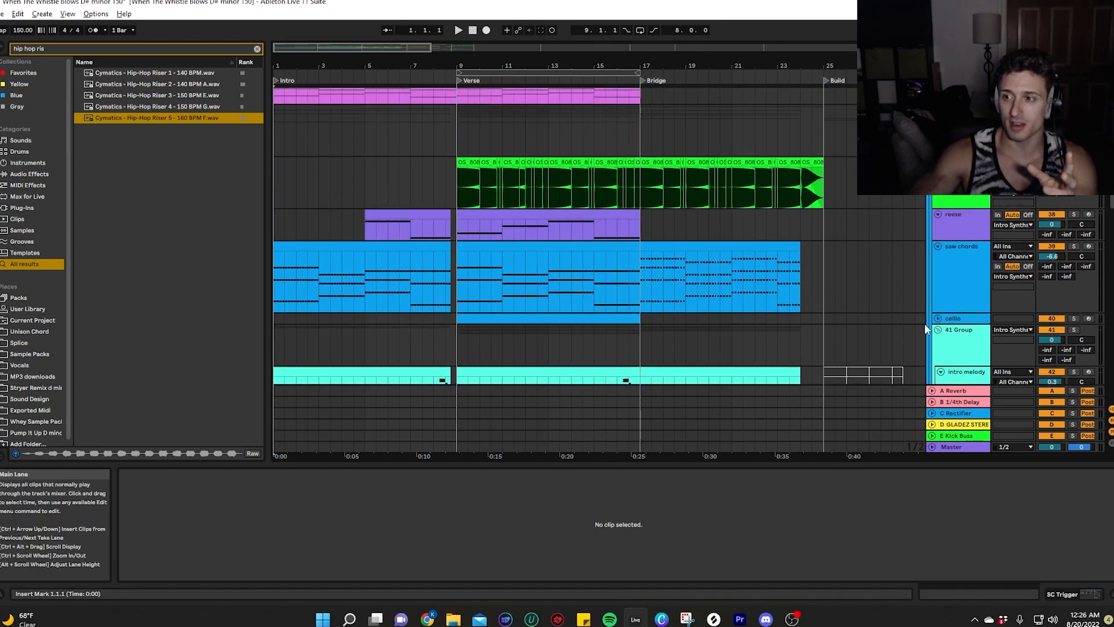
{"action": "left_click", "coordinate": [938, 329]}
{"action": "scroll", "coordinate": [877, 284], "scroll_direction": "up", "scroll_amount": 4}
{"action": "scroll", "coordinate": [876, 280], "scroll_direction": "up", "scroll_amount": 3}
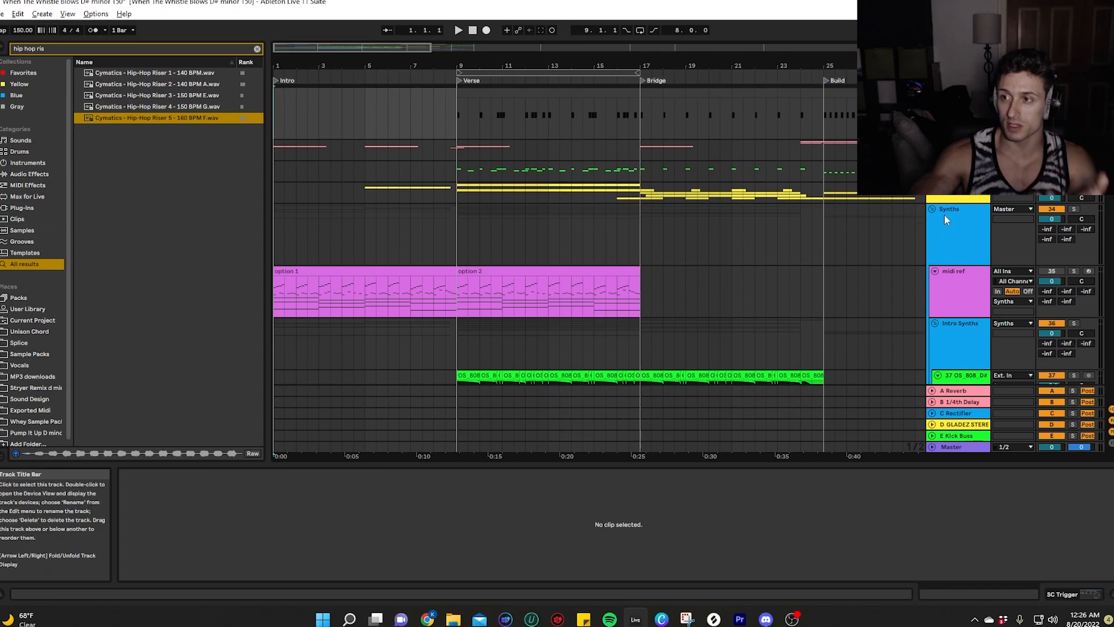
{"action": "left_click", "coordinate": [934, 209]}
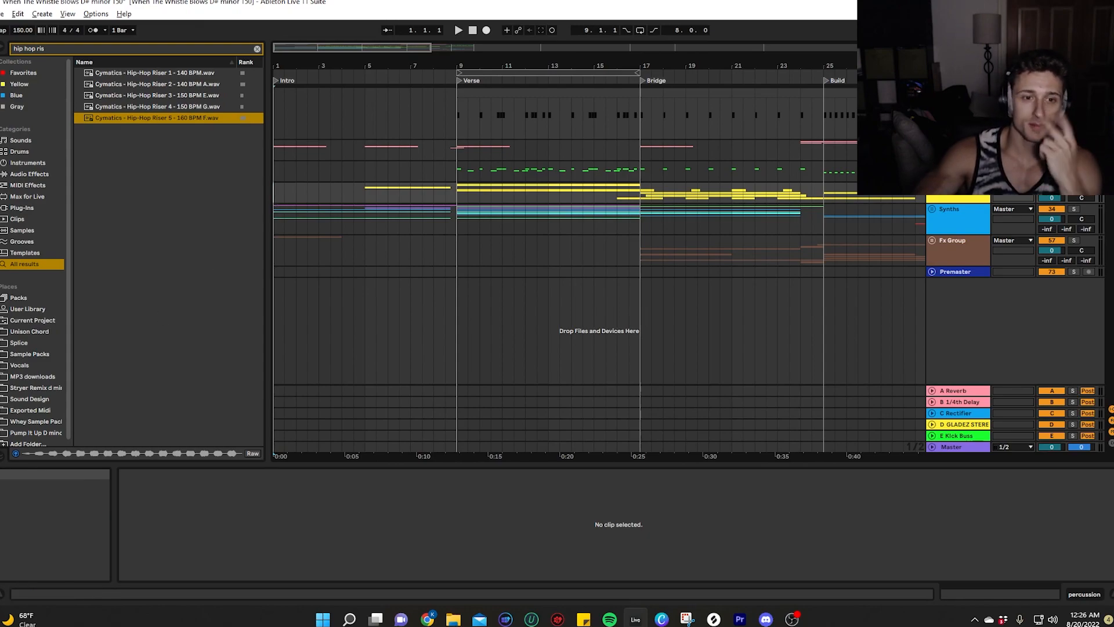
Play the finished arrangement from the start of the intro.
{"action": "key", "text": "space"}
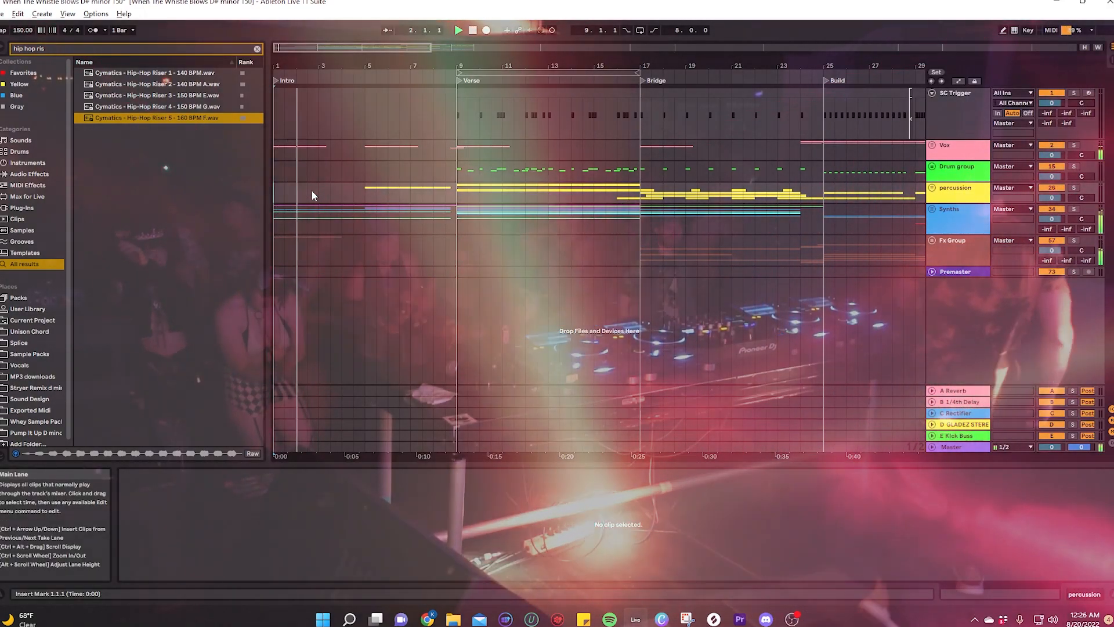